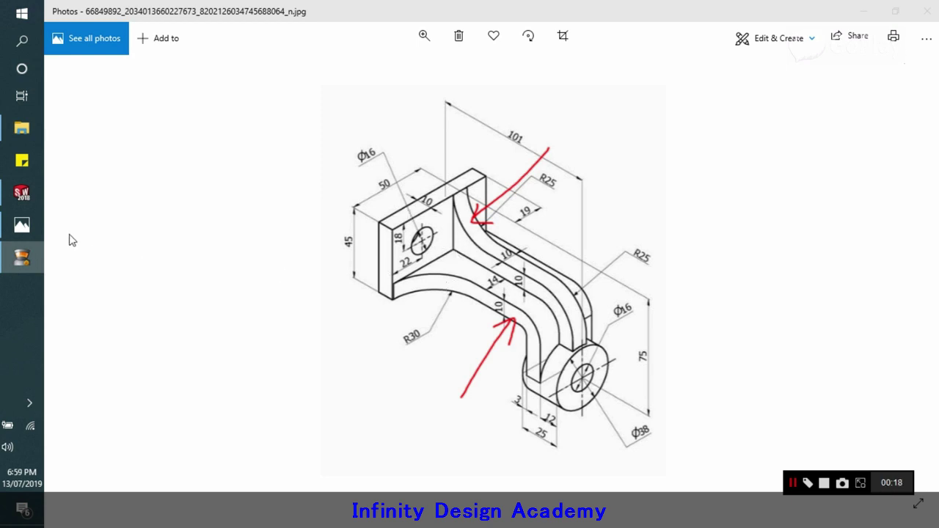
Step: Create a new part document, Part2, in SOLIDWORKS
click(18, 192)
click(177, 11)
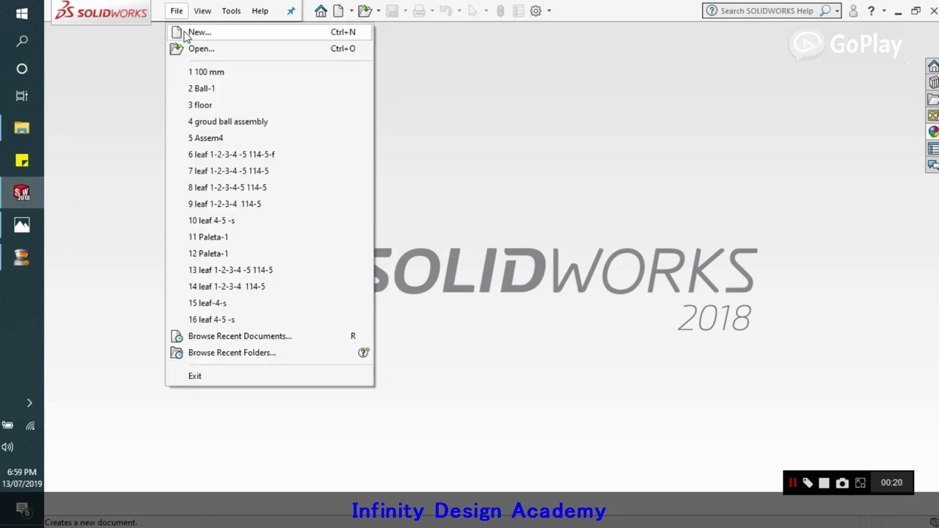
click(180, 31)
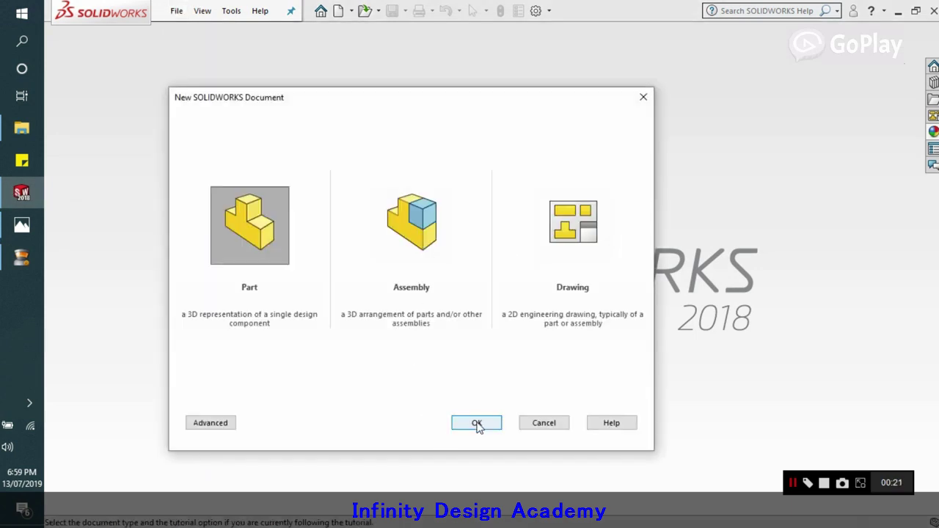
click(475, 423)
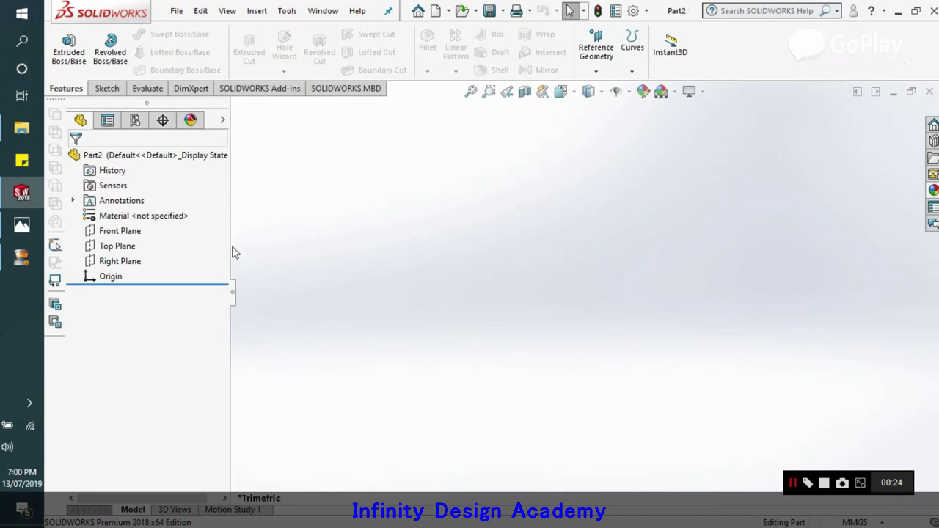
Step: Look over the bracket reference drawing in Photos, then return to the empty part
click(24, 226)
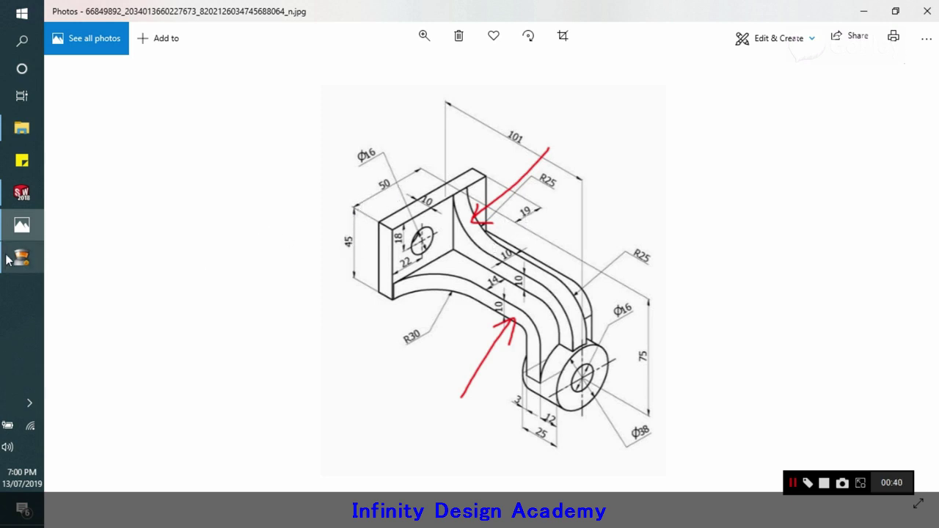
mouse_move(23, 229)
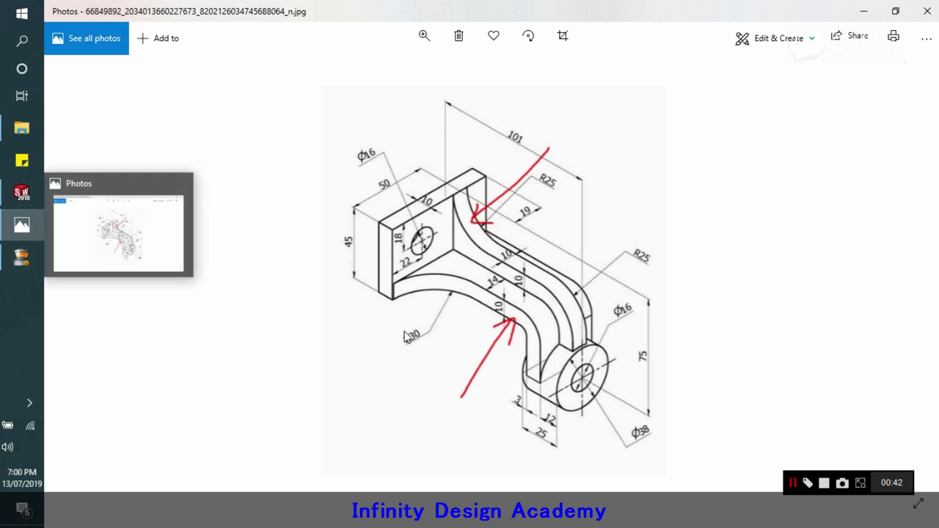
click(21, 192)
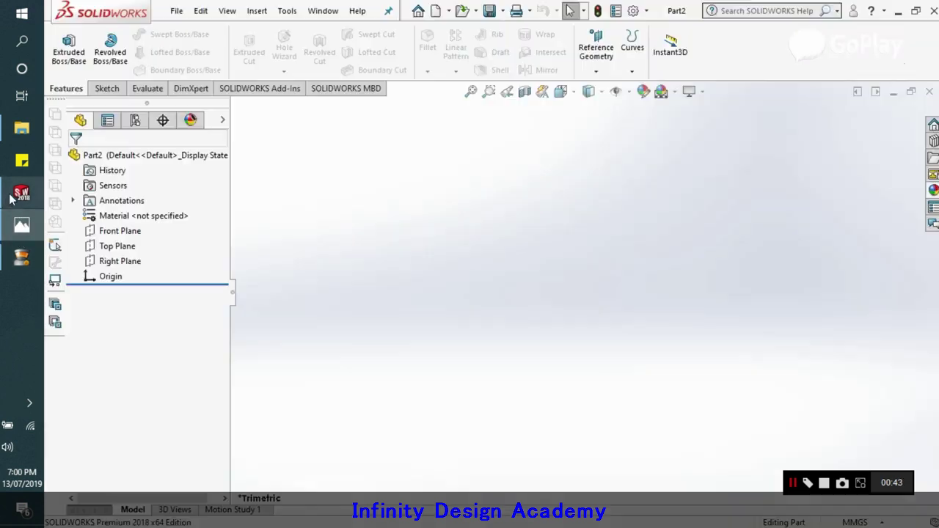
Step: Start a sketch on the Front Plane and check the reference drawing
click(107, 88)
click(63, 46)
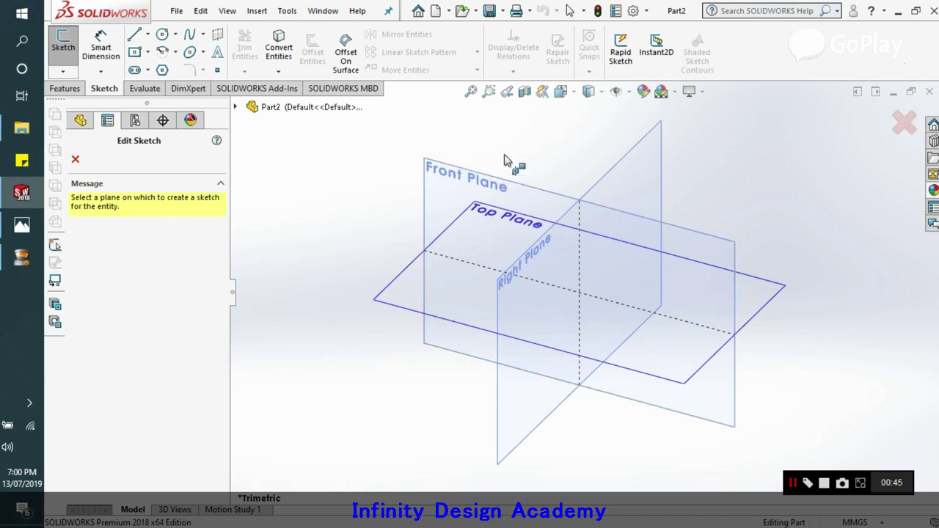
click(467, 176)
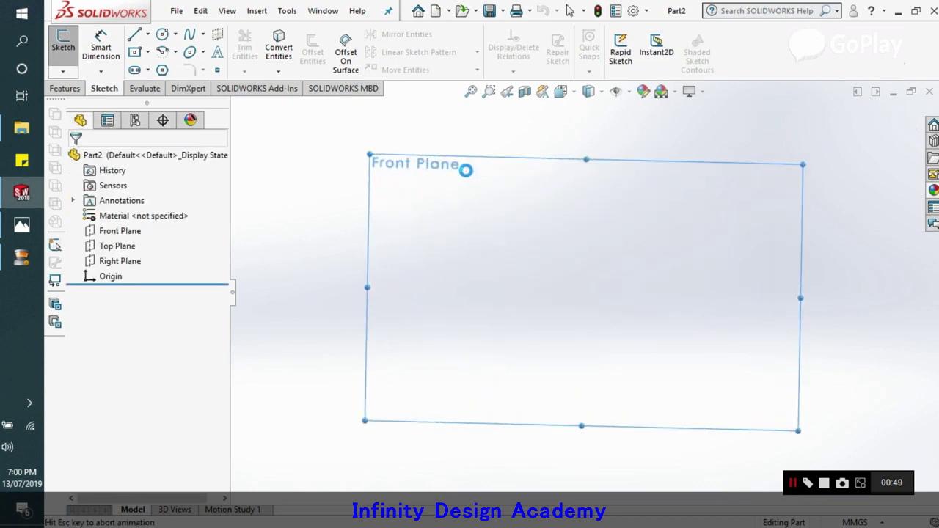
click(21, 225)
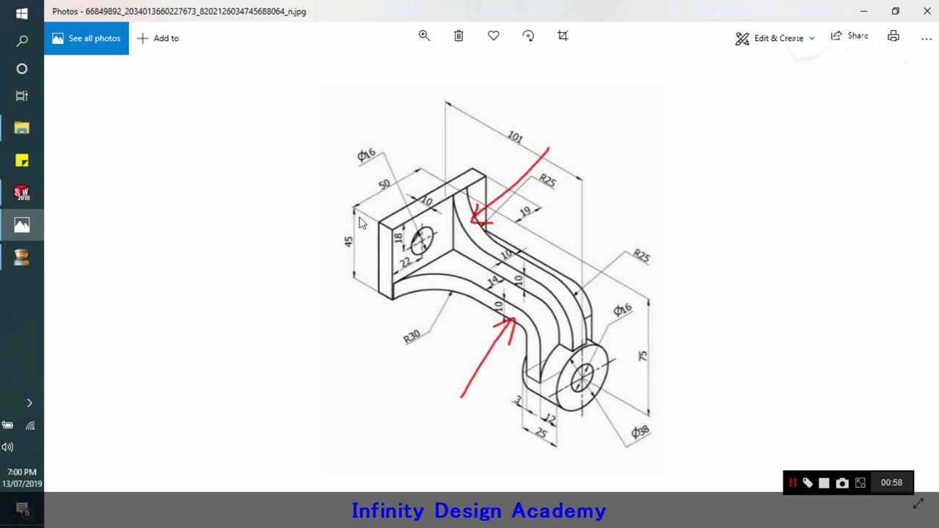
click(21, 226)
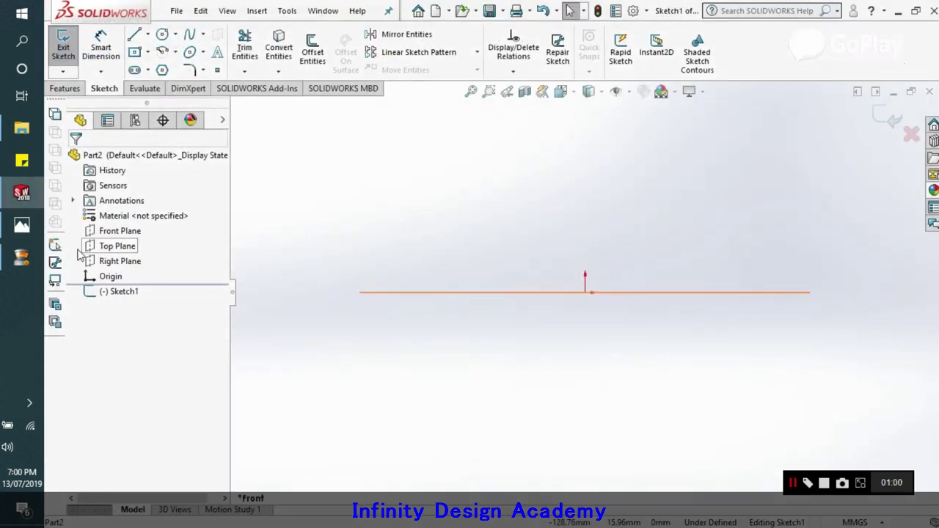
Step: Switch the document units from MMGS to CGS and open a new sketch on the Front Plane
click(846, 522)
click(850, 451)
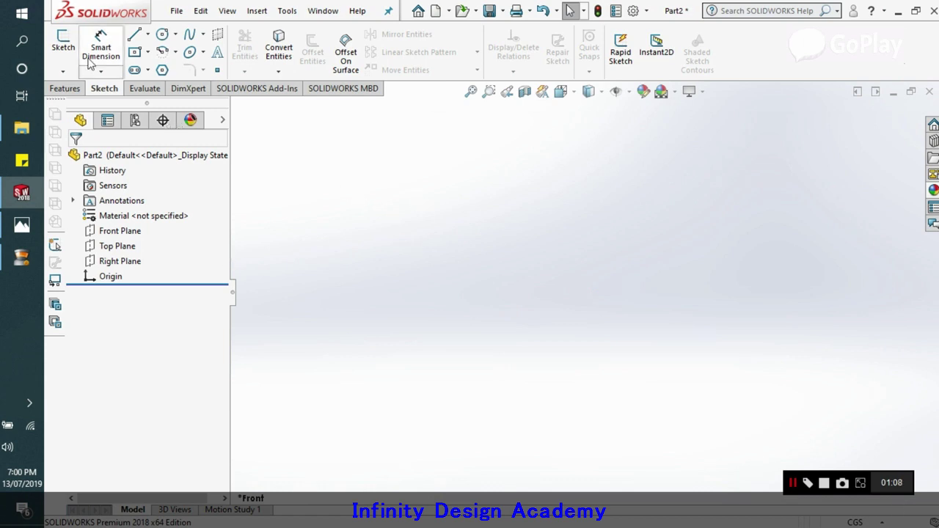
click(63, 43)
click(416, 172)
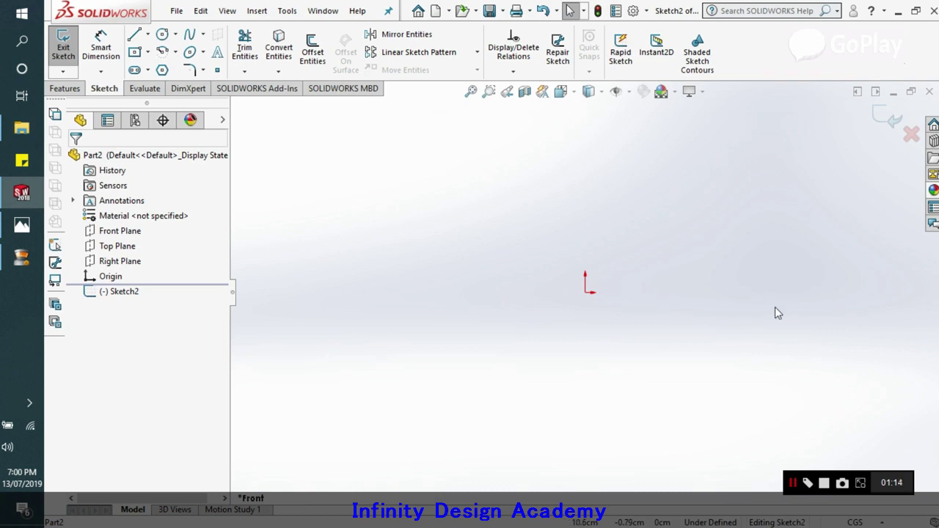
Step: Draw a corner rectangle starting at the origin
click(149, 53)
click(163, 69)
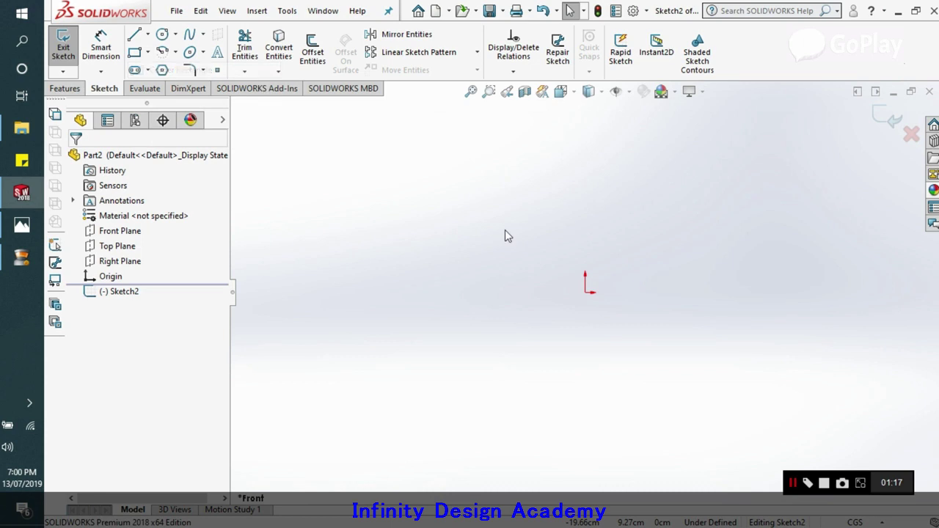
click(586, 292)
click(629, 130)
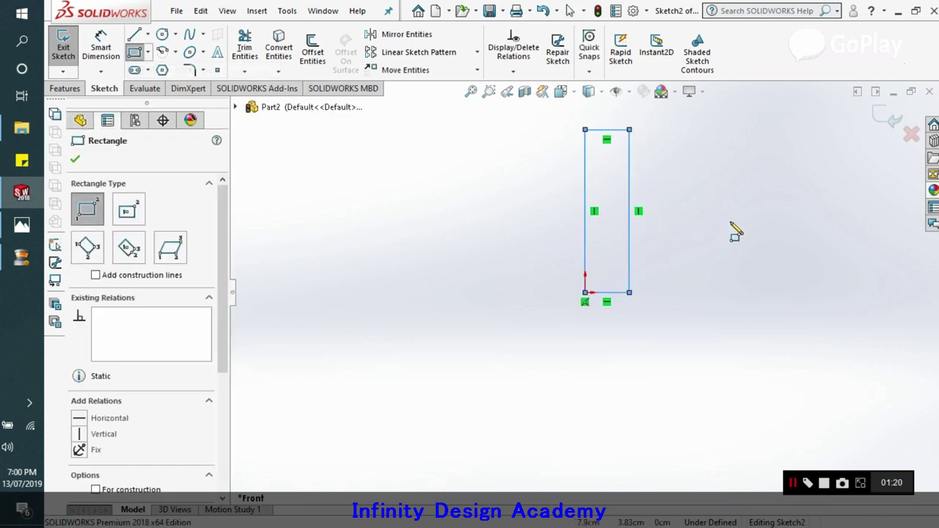
click(75, 159)
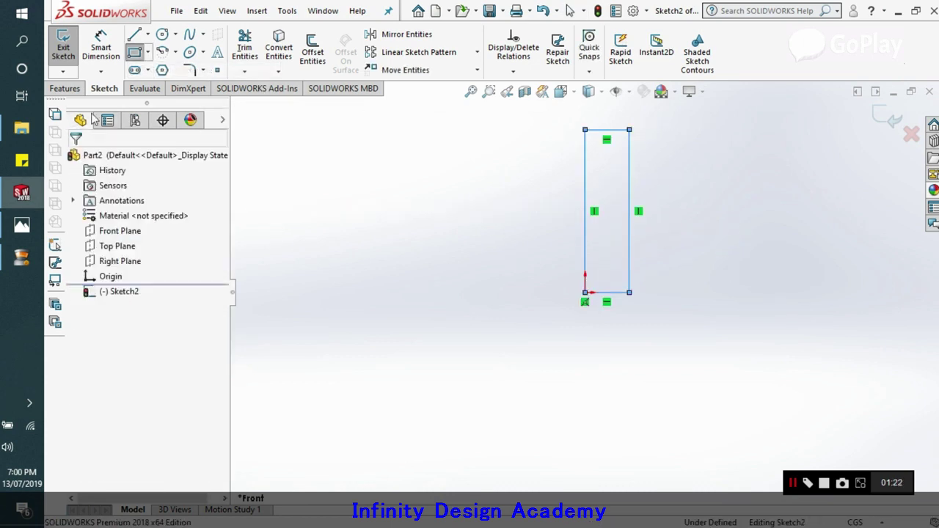
Step: Dimension the rectangle's bottom edge to 10 and its left edge to 45
click(100, 47)
click(625, 292)
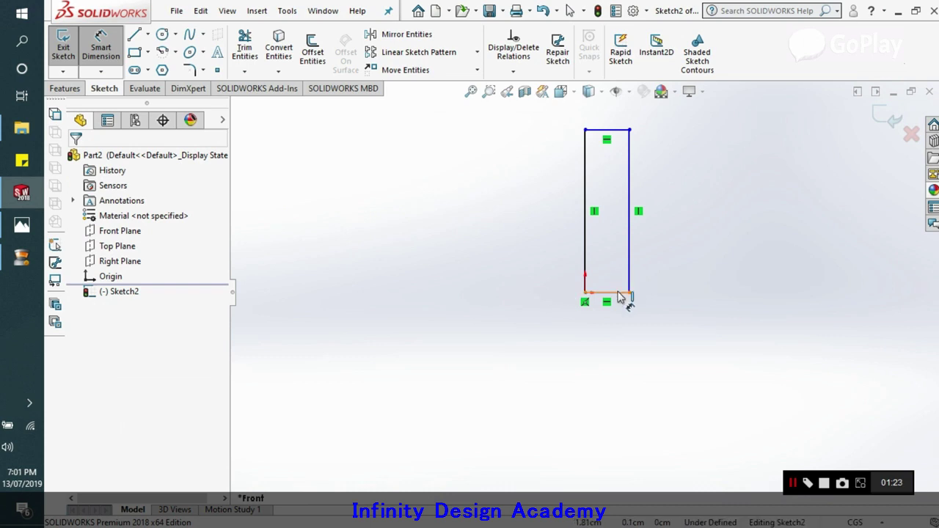
click(594, 380)
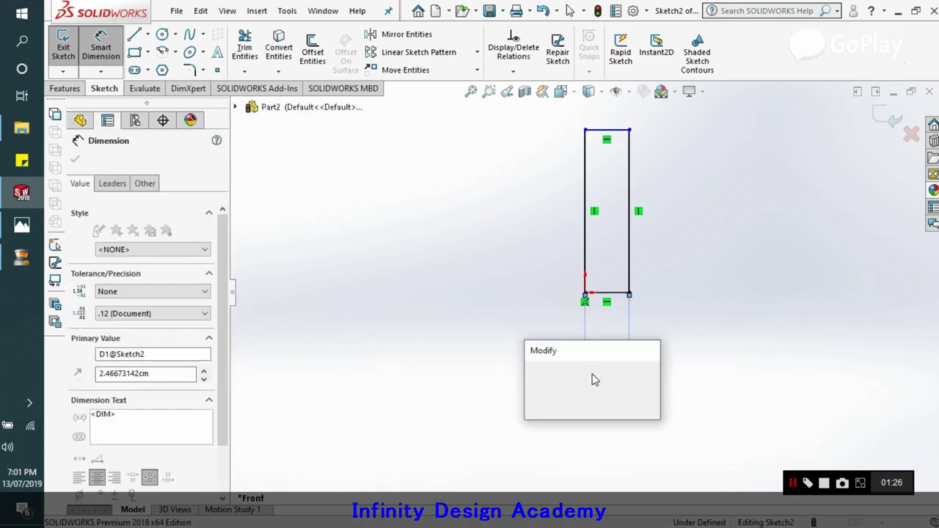
text(10)
key(Return)
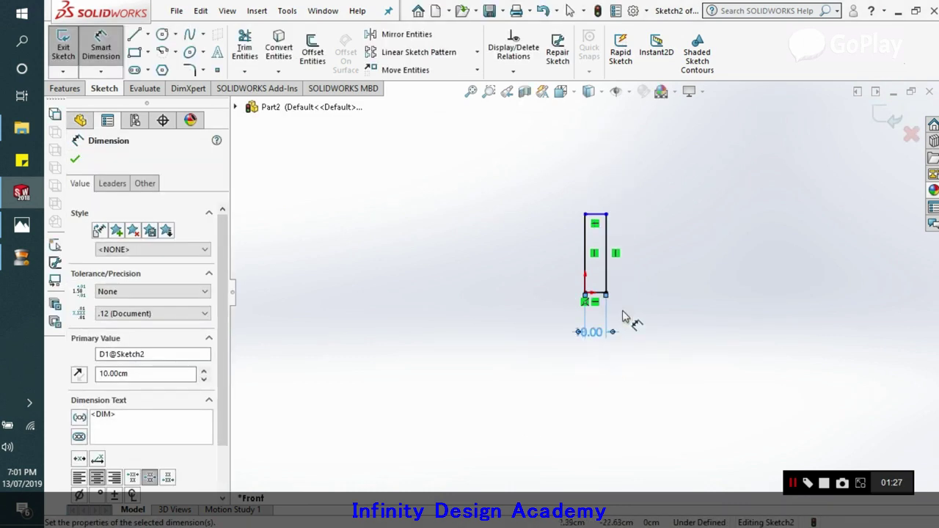
click(540, 263)
click(504, 264)
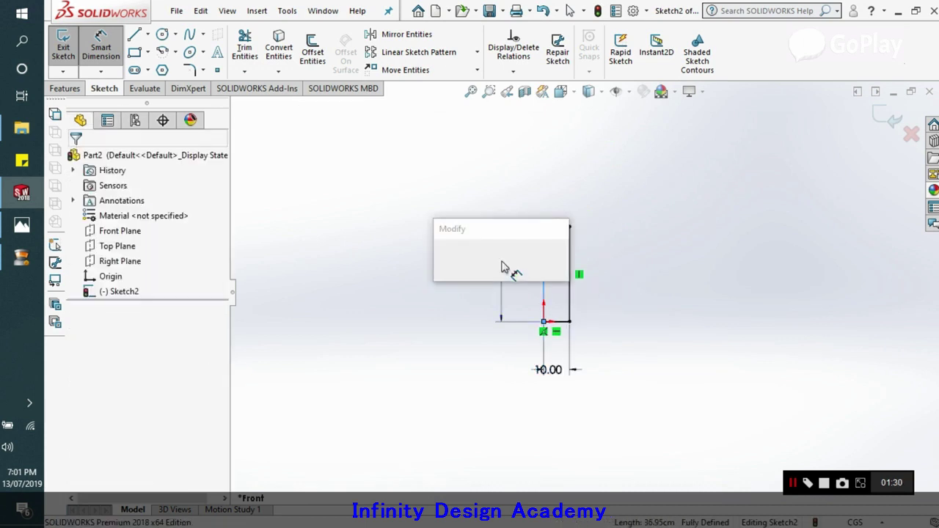
text(45)
key(Return)
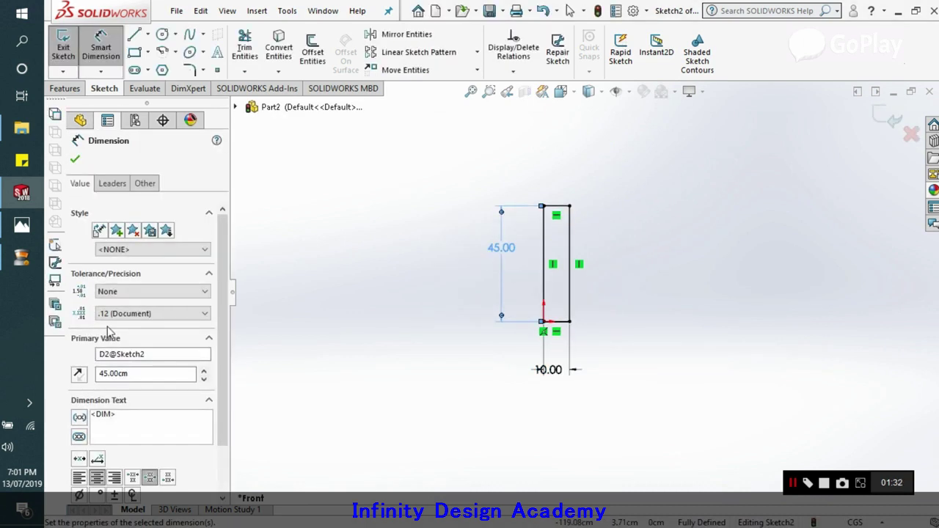
click(29, 192)
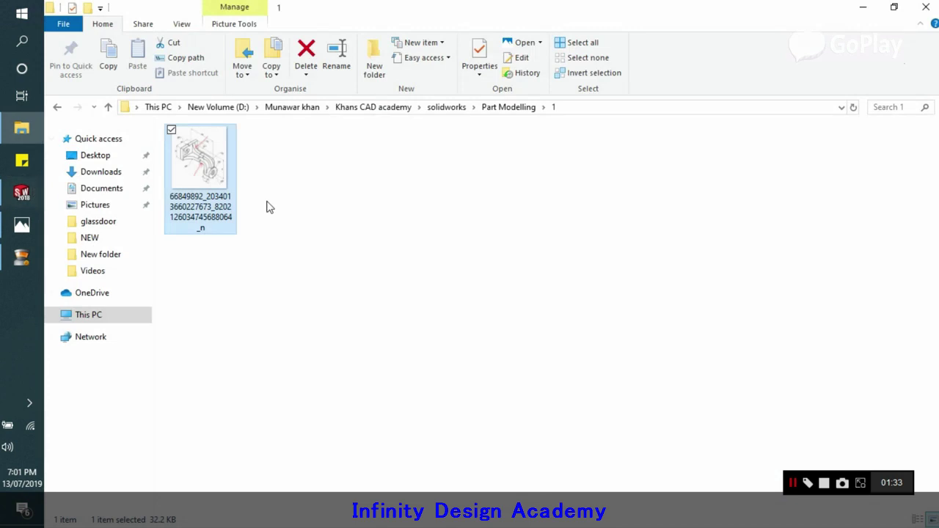
click(22, 226)
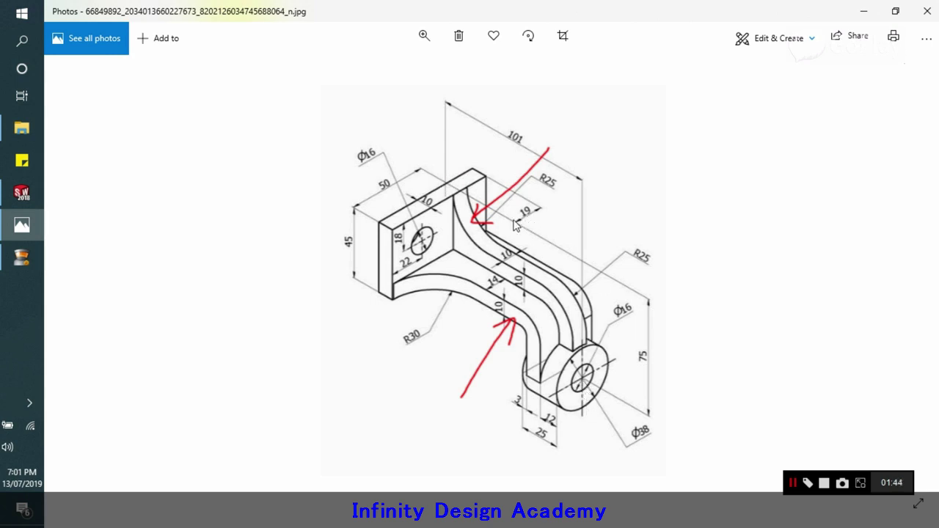
click(22, 225)
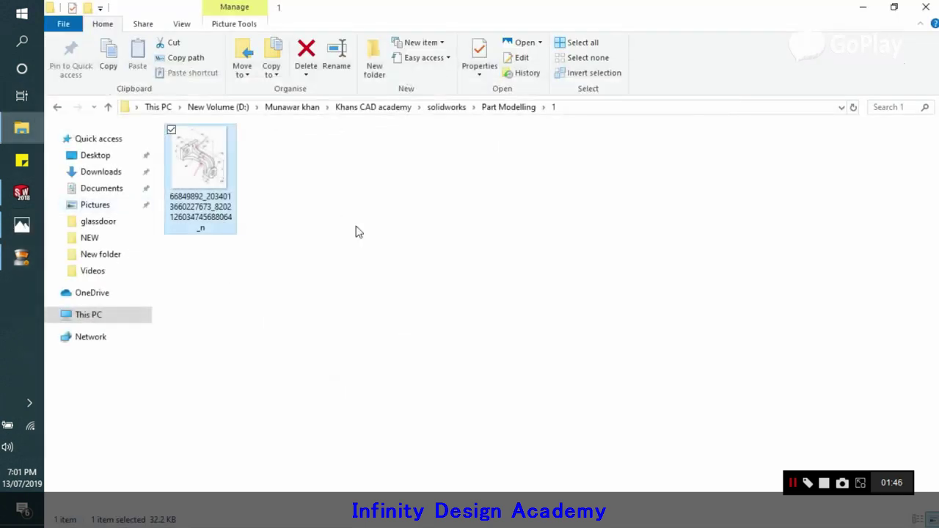
Step: Extrude the 10×45 rectangle 69 cm in the reversed direction as Boss-Extrude1
click(21, 192)
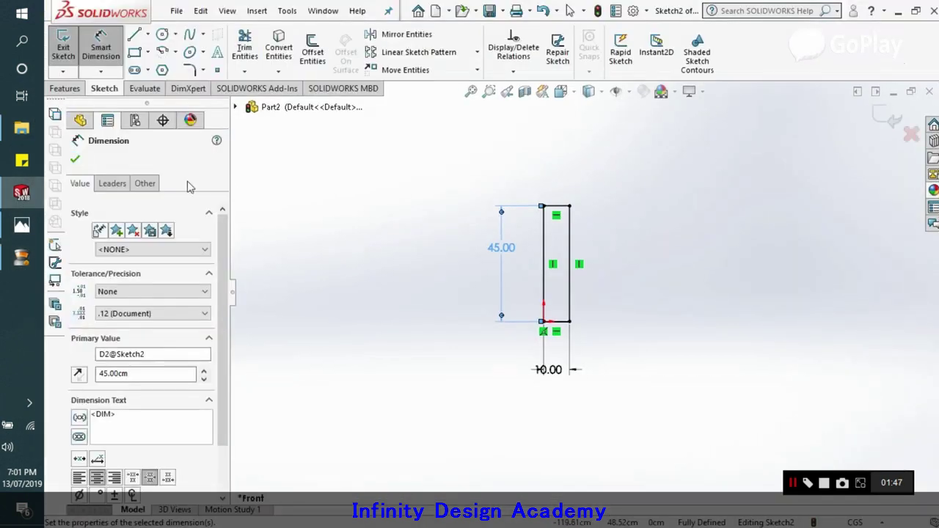
click(74, 88)
click(82, 55)
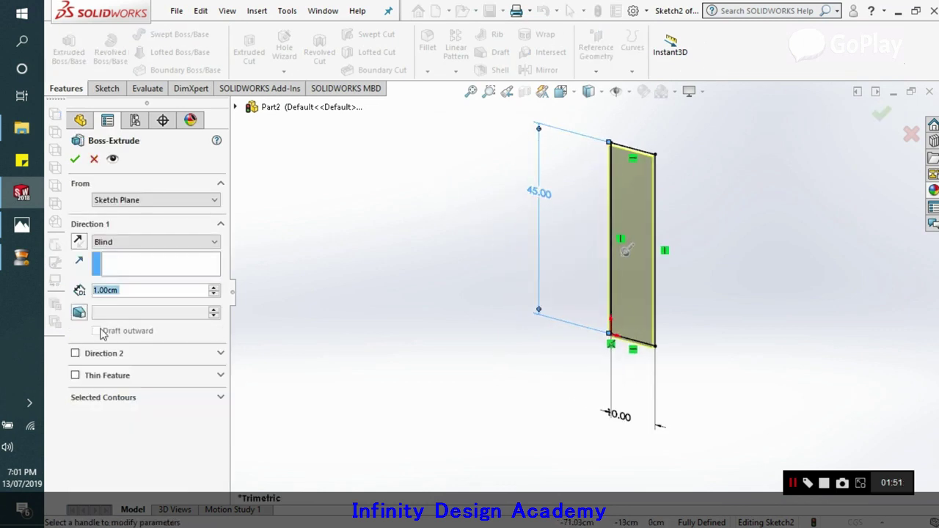
click(79, 243)
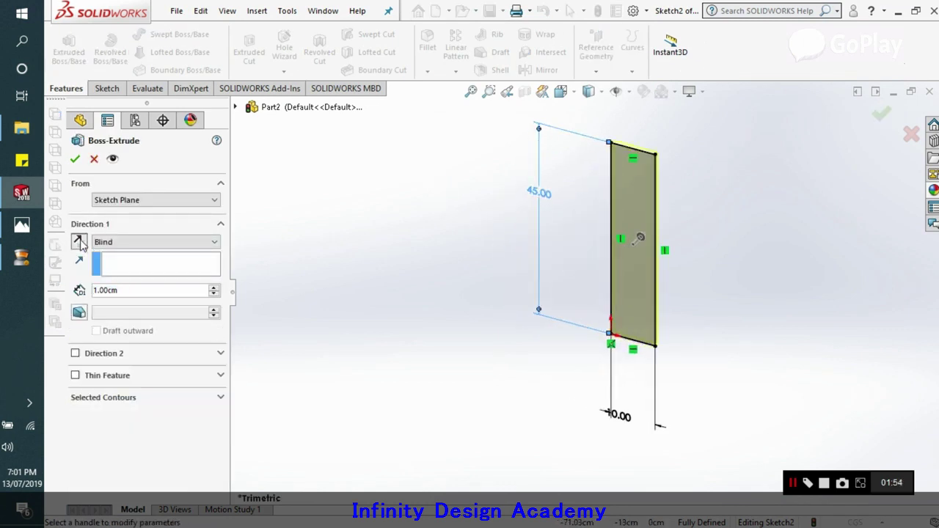
text(69)
key(Return)
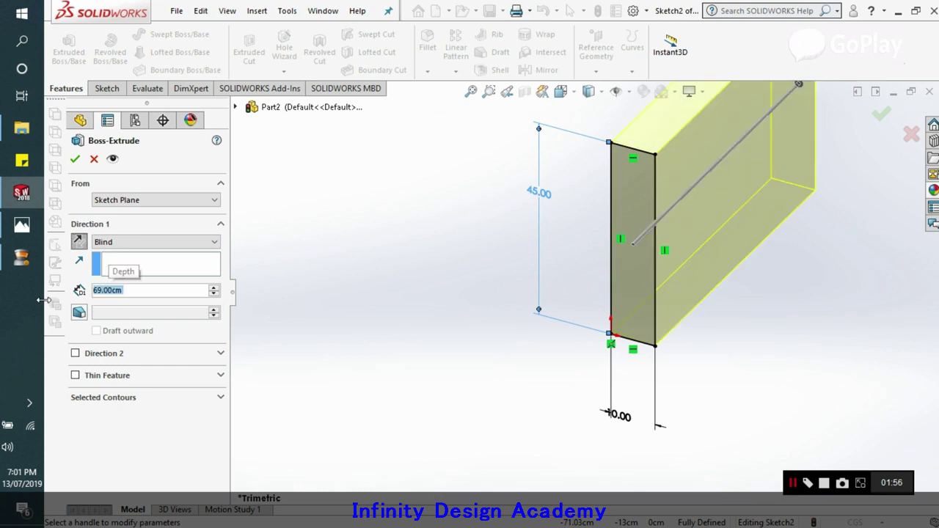
click(75, 159)
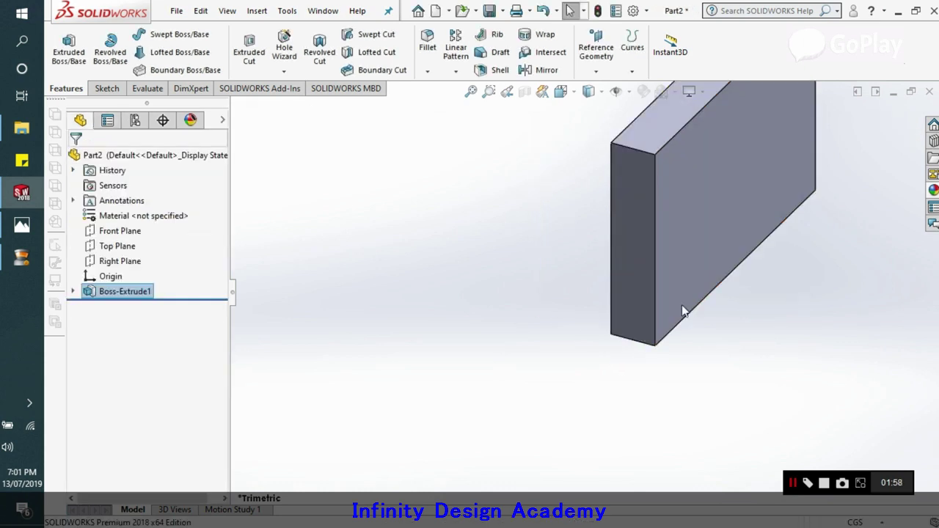
scroll(681, 292, up, 3)
scroll(675, 242, down, 2)
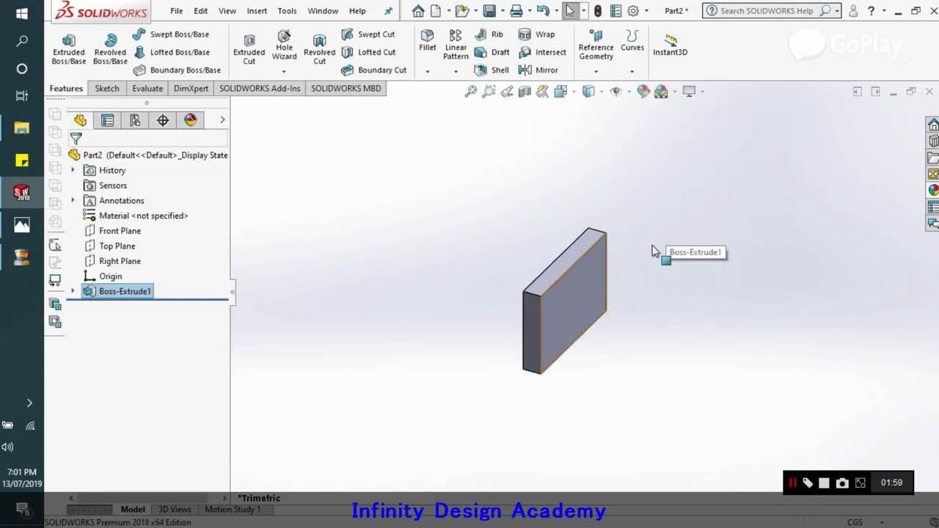
Step: Enable RealView Graphics and Shadows In Shaded Mode, then bring up the bracket drawing
click(702, 92)
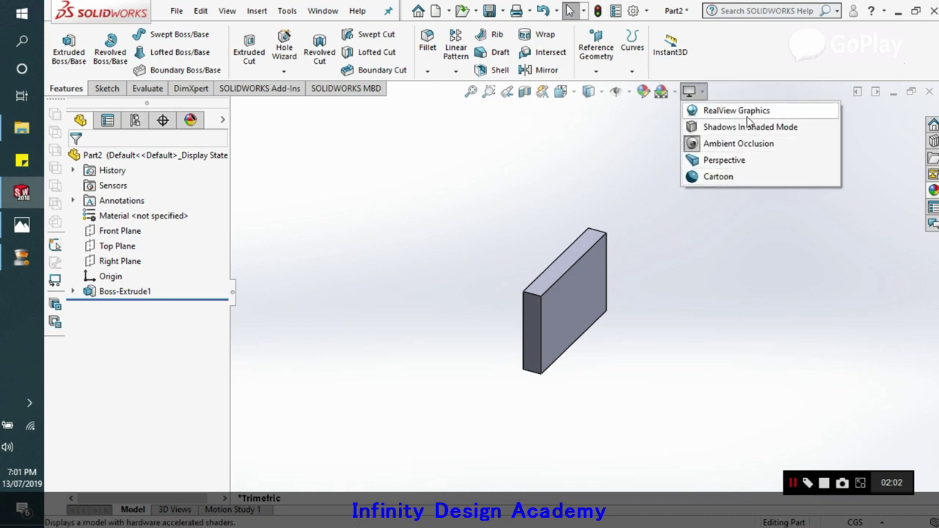
click(751, 117)
click(689, 92)
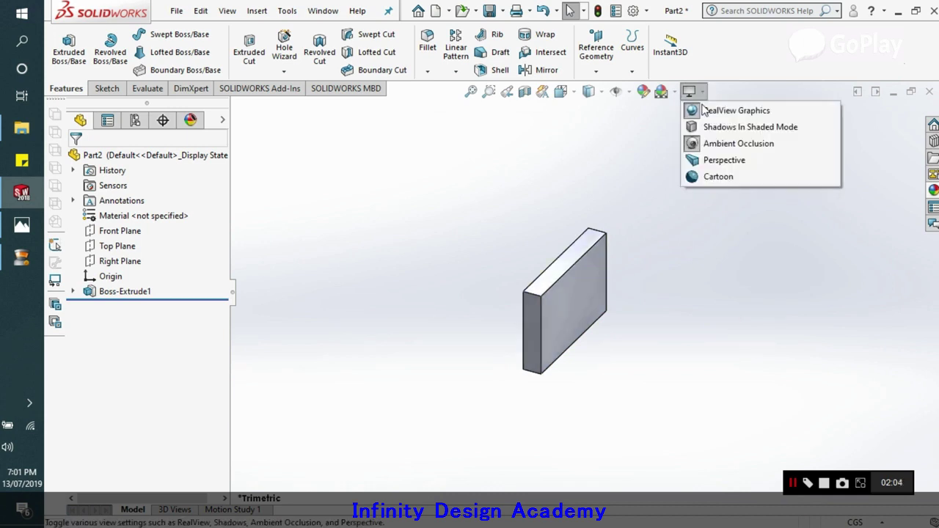
click(701, 128)
scroll(572, 361, down, 2)
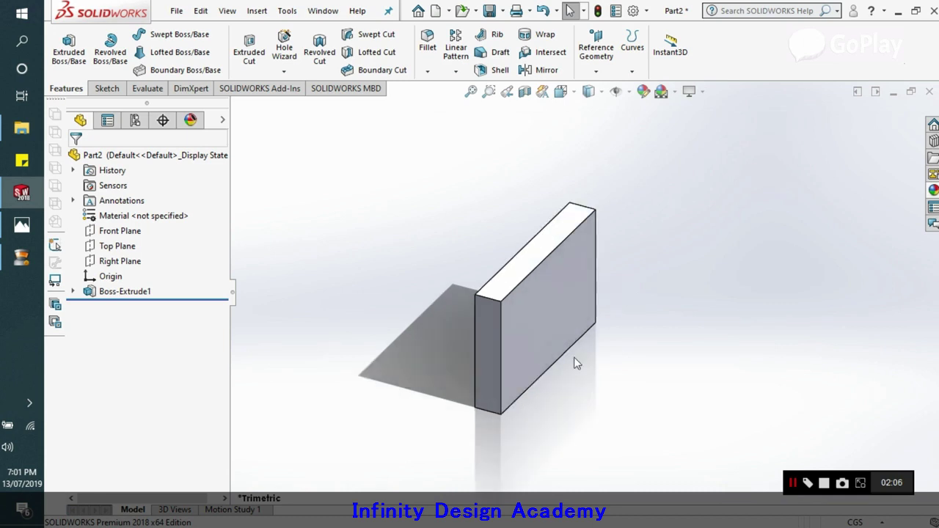
scroll(546, 432, up, 2)
scroll(545, 432, down, 2)
scroll(668, 211, up, 1)
scroll(637, 168, up, 2)
click(690, 91)
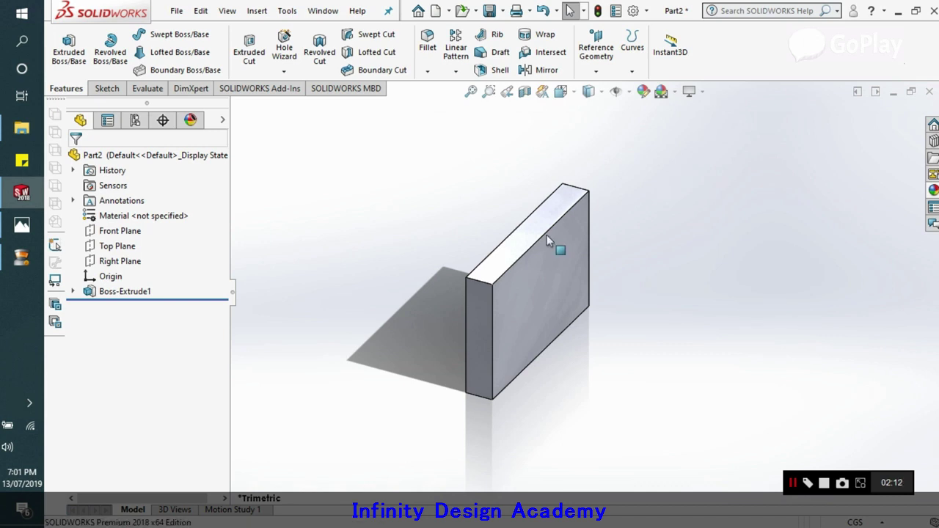
click(21, 224)
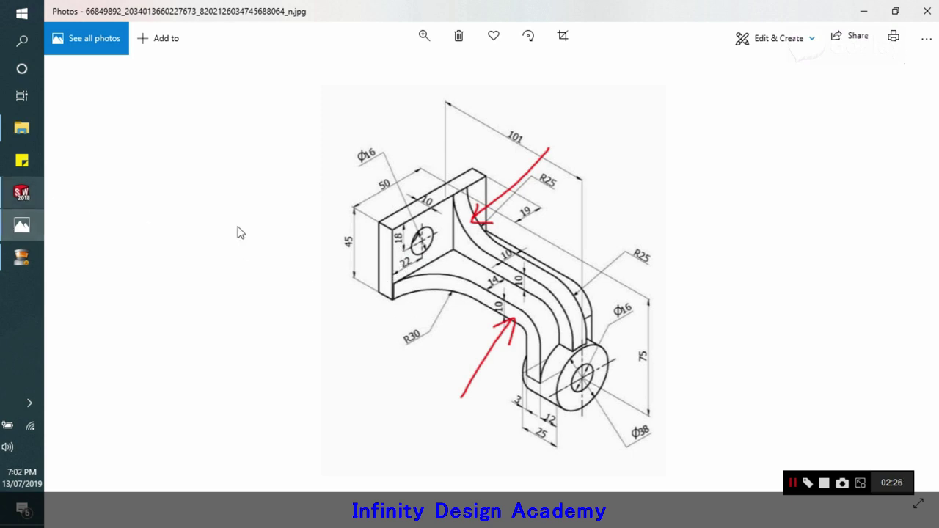
Step: Start a sketch on the block's front face and draw a circle on it
click(22, 195)
click(104, 88)
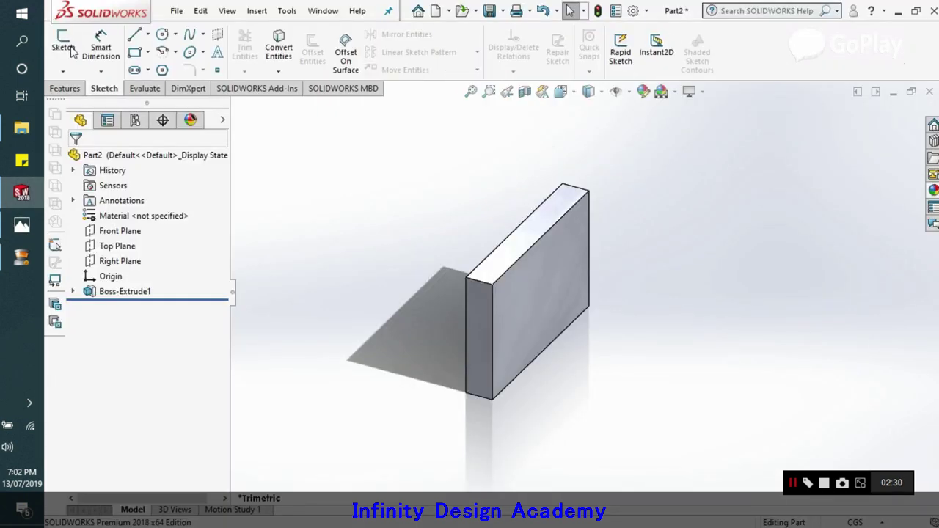
click(64, 47)
click(552, 295)
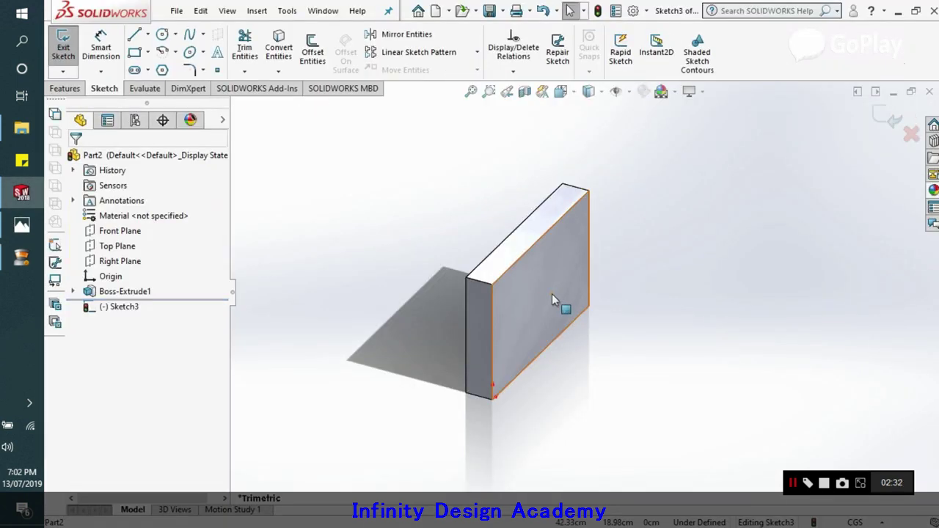
click(162, 34)
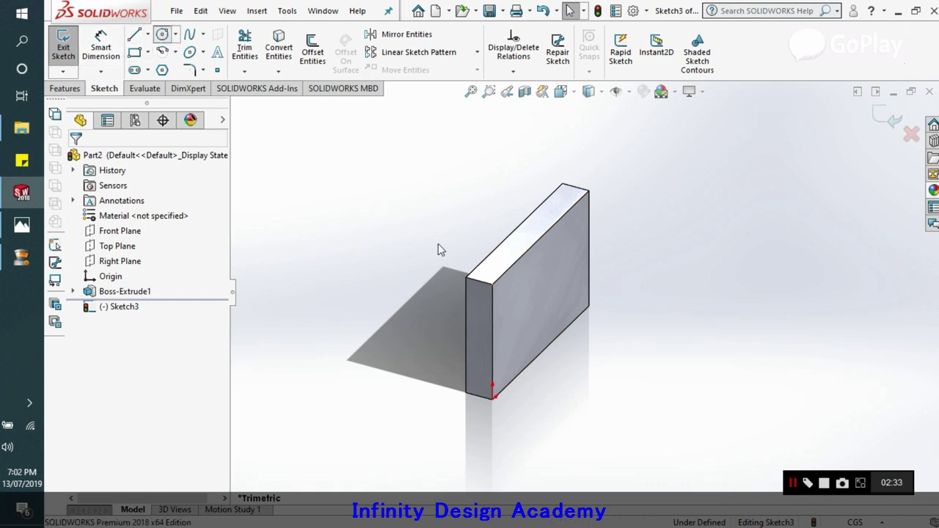
click(515, 301)
click(522, 321)
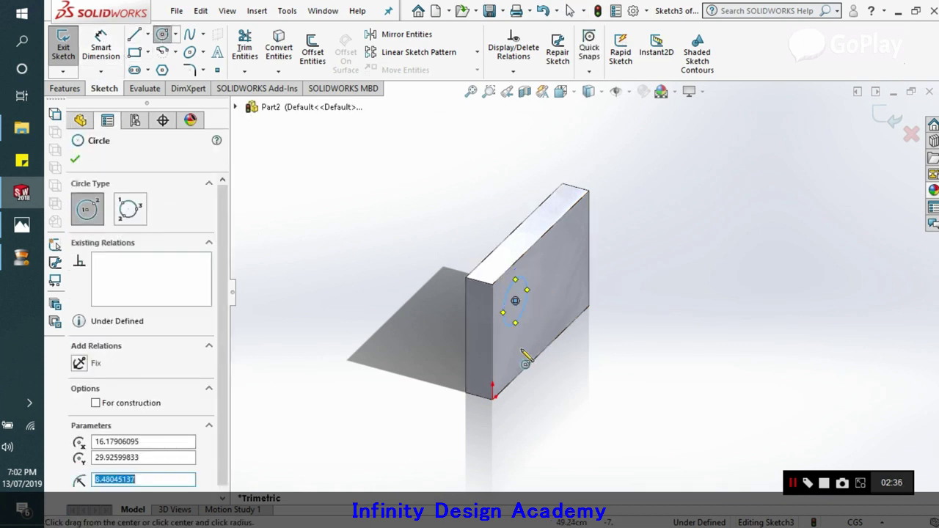
click(21, 224)
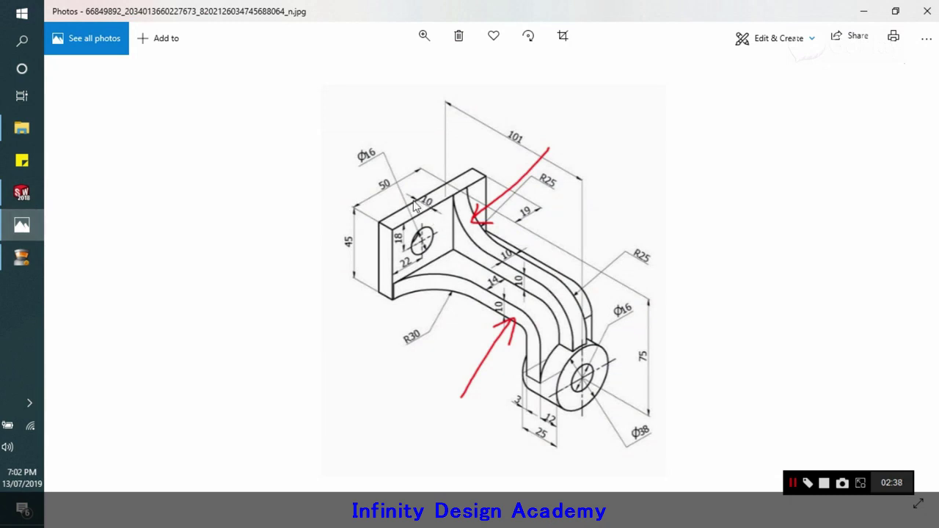
click(21, 228)
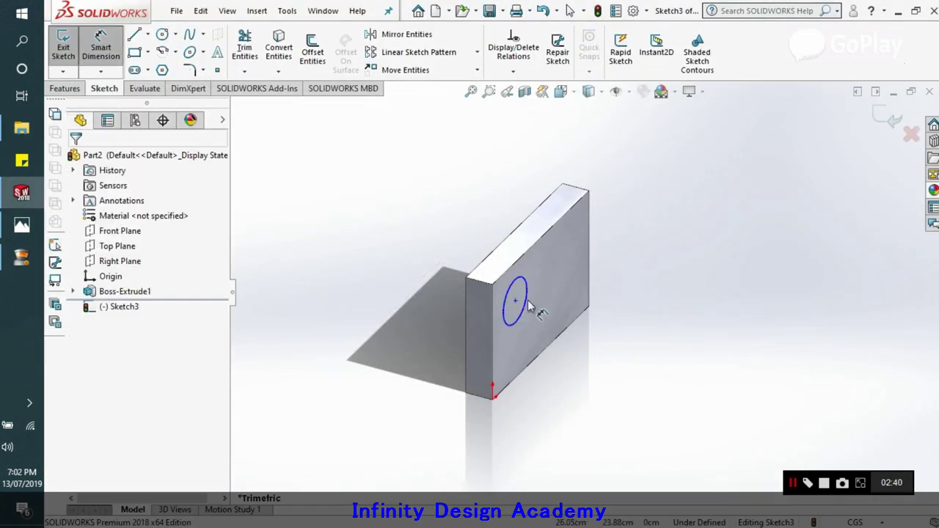
Step: Dimension the circle to Ø16 and place its centre 18 from the top edge
click(524, 281)
click(459, 204)
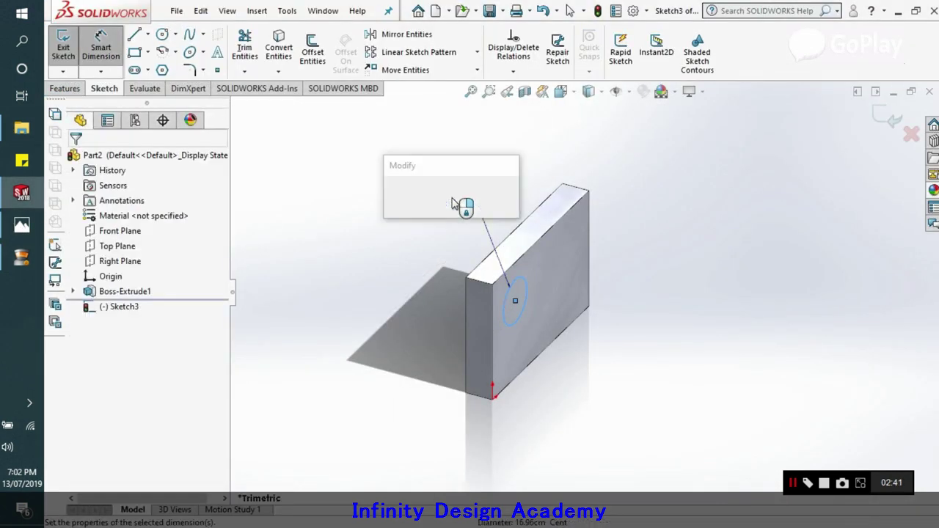
key(Return)
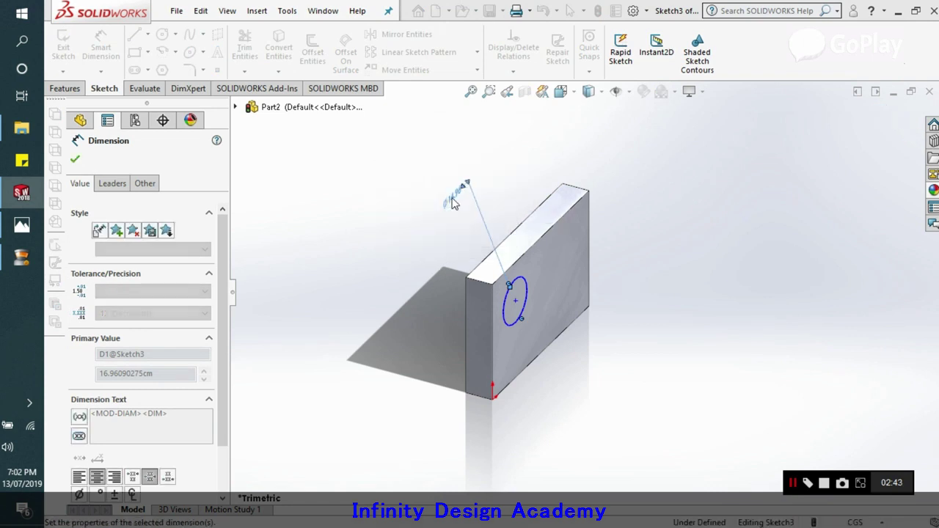
scroll(503, 220, down, 3)
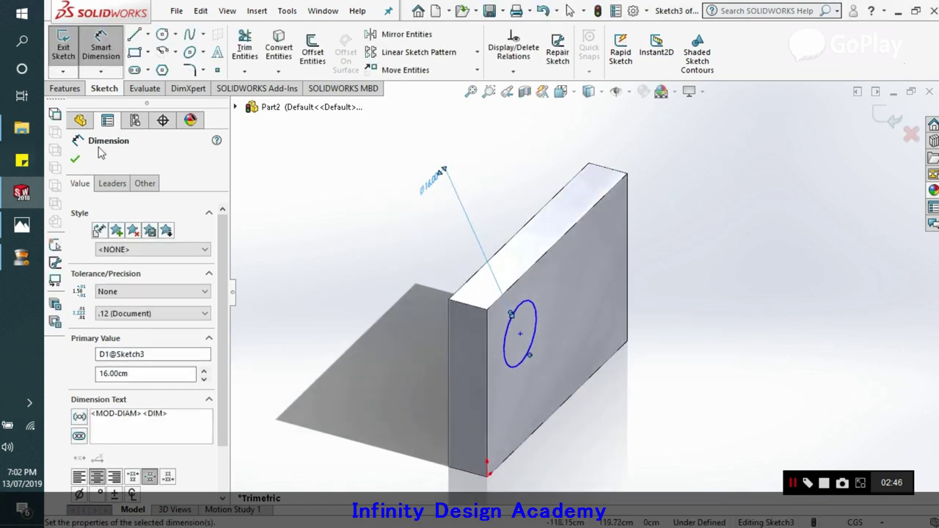
click(521, 335)
click(535, 261)
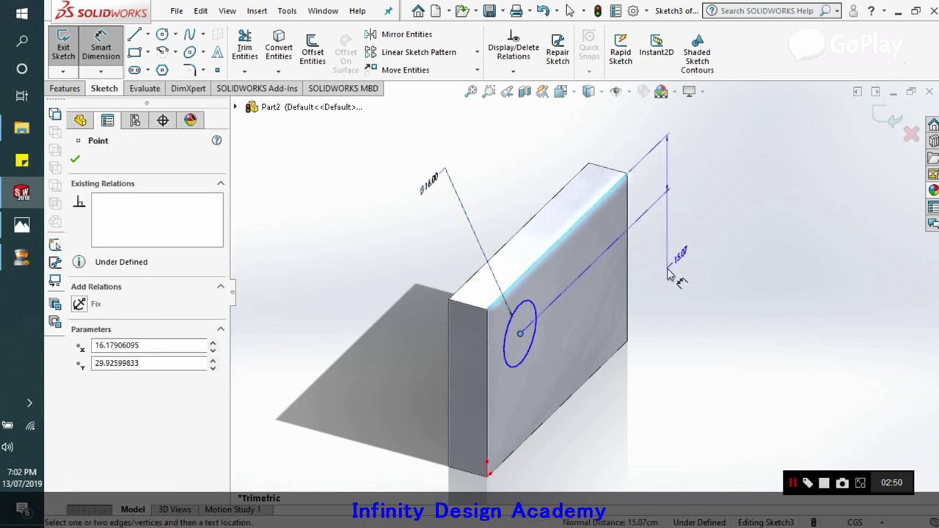
click(669, 274)
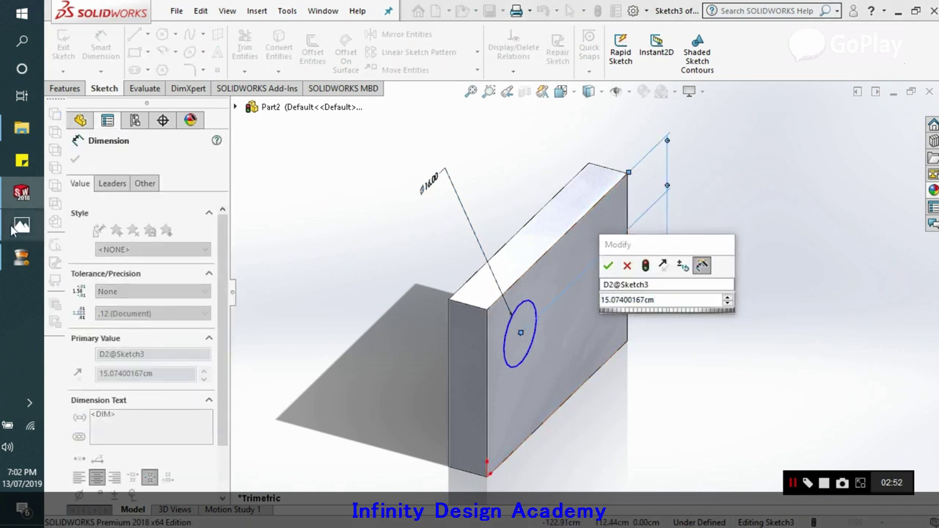
click(15, 228)
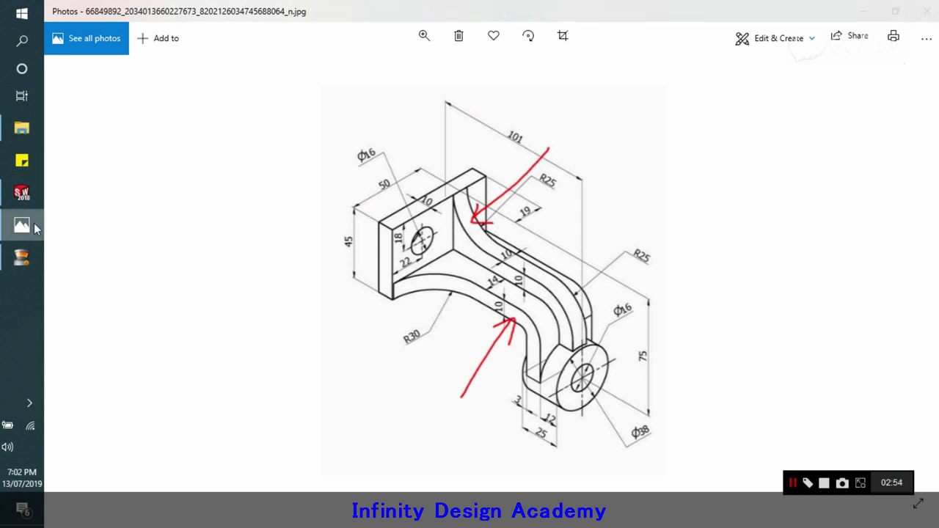
click(22, 225)
scroll(660, 300, up, 2)
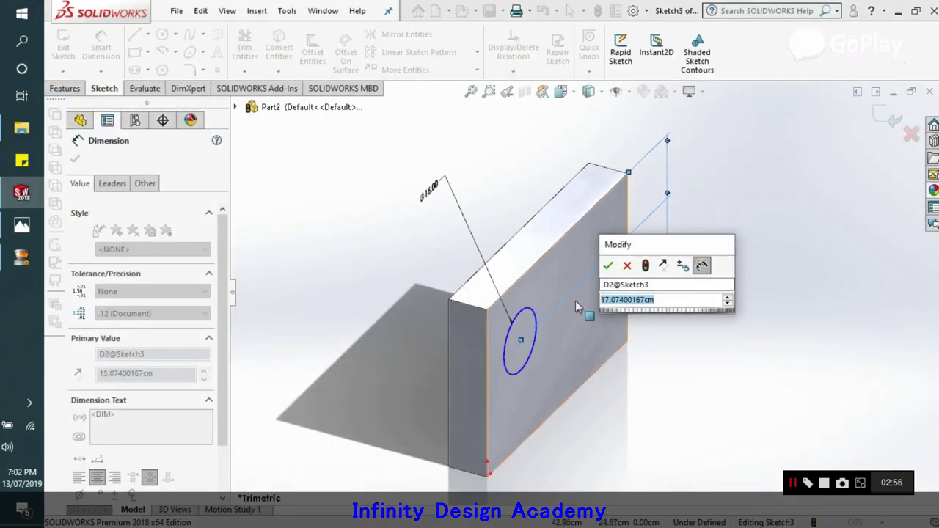
text(18)
key(Return)
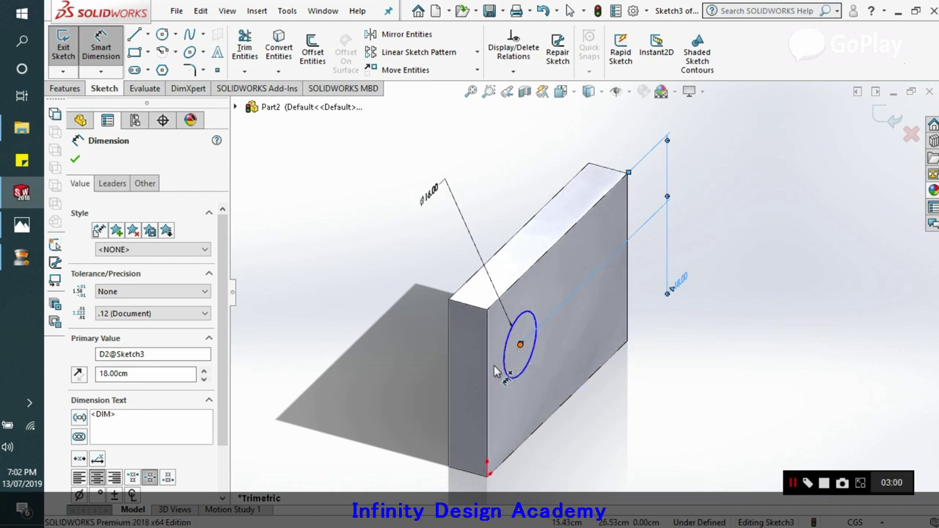
Step: Locate the circle's centre 22 from the block's side edge
click(520, 346)
click(490, 372)
click(398, 430)
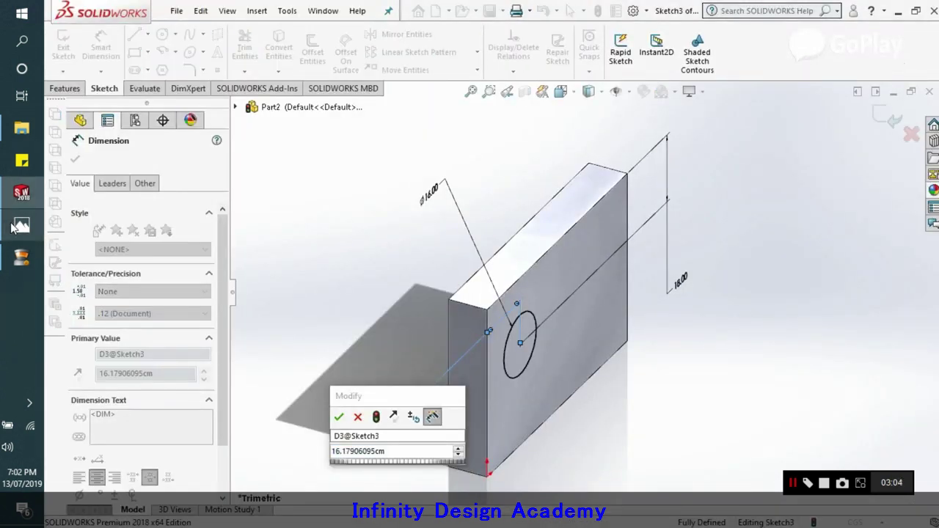
click(21, 226)
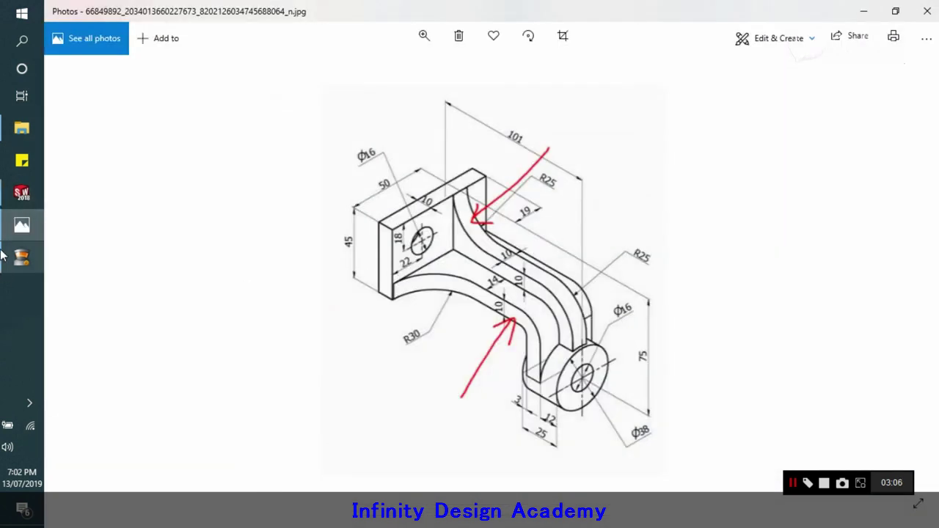
key(alt+Tab)
double_click(396, 447)
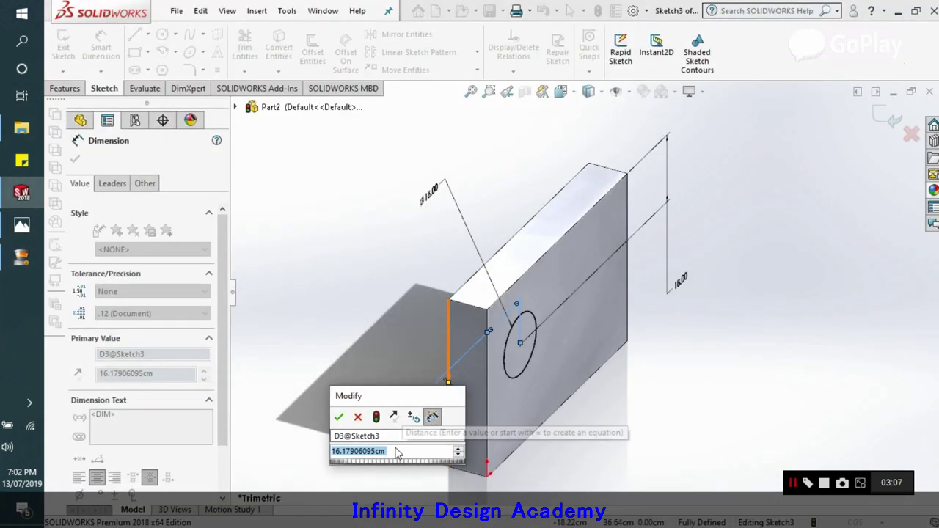
text(22)
key(Return)
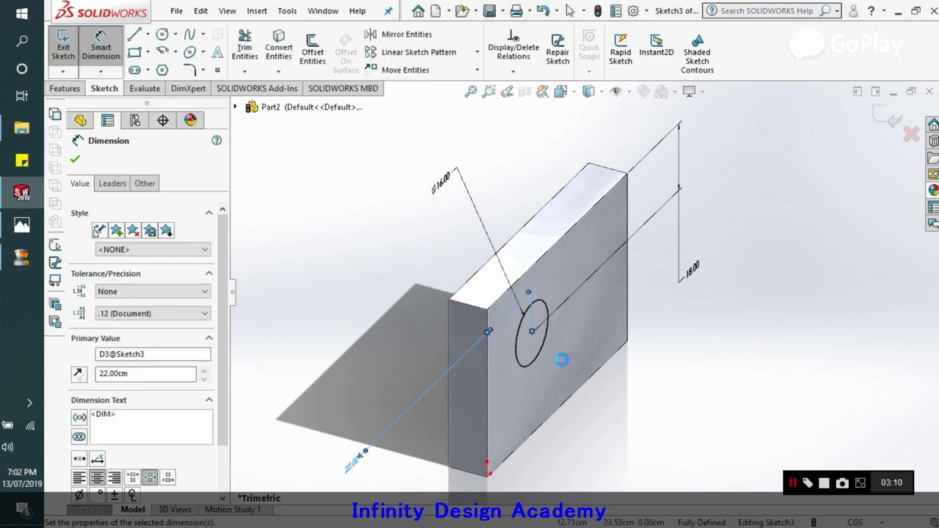
Step: Orbit to a near-front view and move the 22.00 and 18.00 dimensions clear
middle_drag(624, 348, 637, 375)
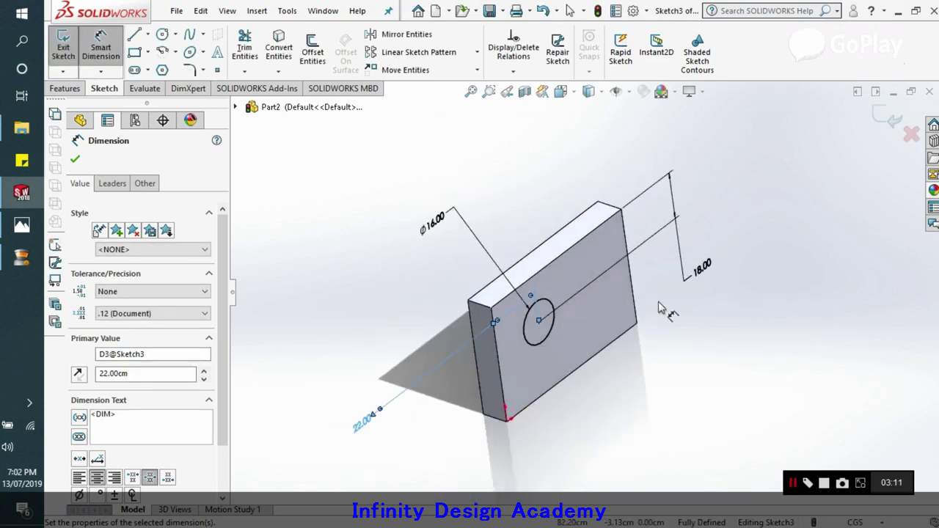
mouse_move(655, 297)
middle_down()
mouse_move(604, 330)
mouse_move(524, 287)
mouse_move(541, 269)
mouse_move(636, 262)
mouse_move(624, 269)
middle_up()
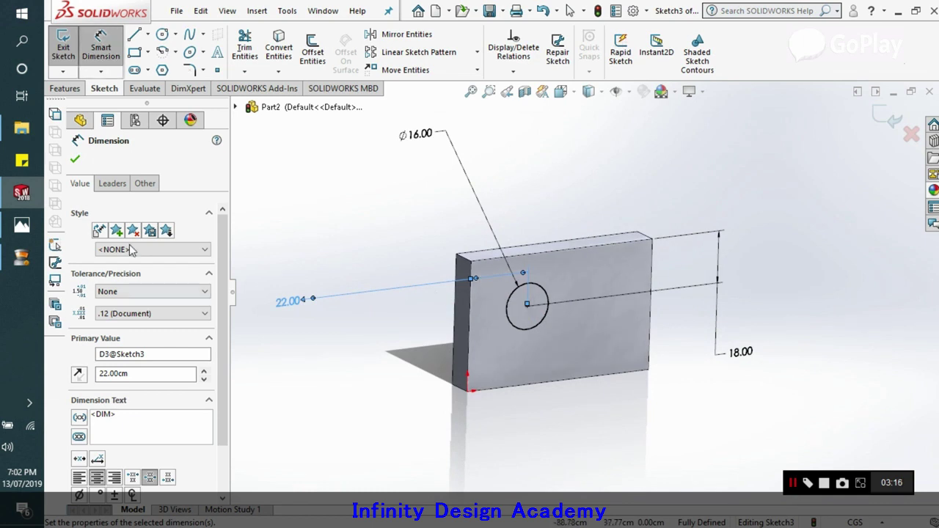
click(75, 159)
drag(293, 302, 303, 383)
mouse_move(742, 352)
mouse_down()
mouse_move(689, 294)
mouse_move(556, 190)
mouse_move(573, 197)
mouse_up()
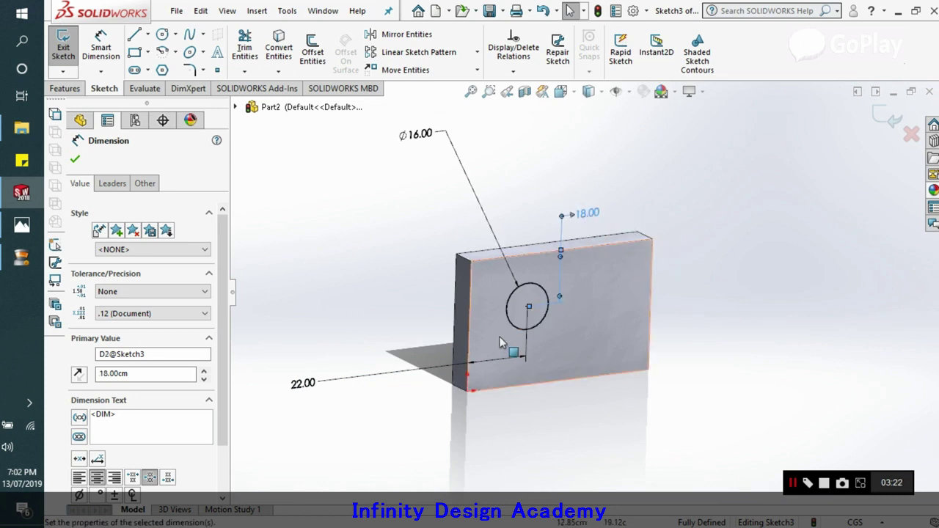
mouse_move(502, 347)
middle_down()
mouse_move(517, 338)
mouse_move(513, 345)
middle_up()
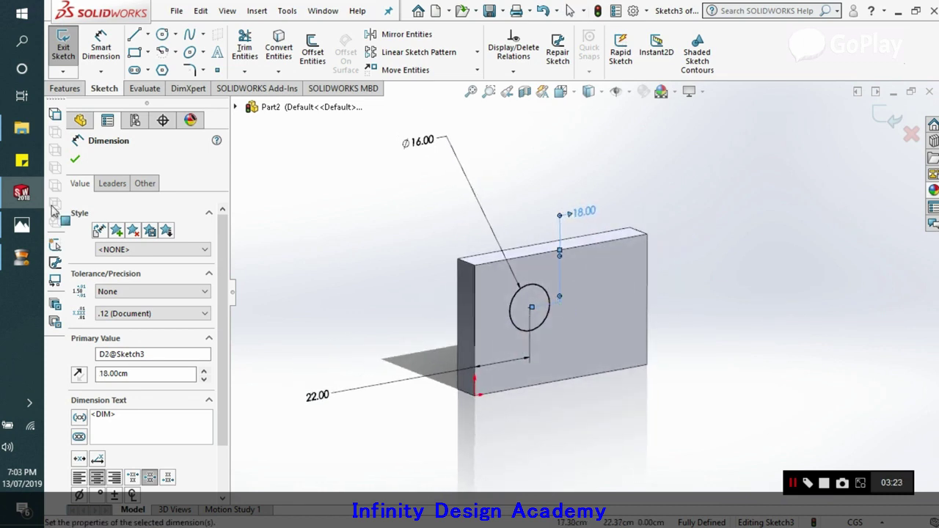
Step: Extruded-cut the Ø16 circle through the block, then view the reference drawing
click(75, 159)
click(65, 88)
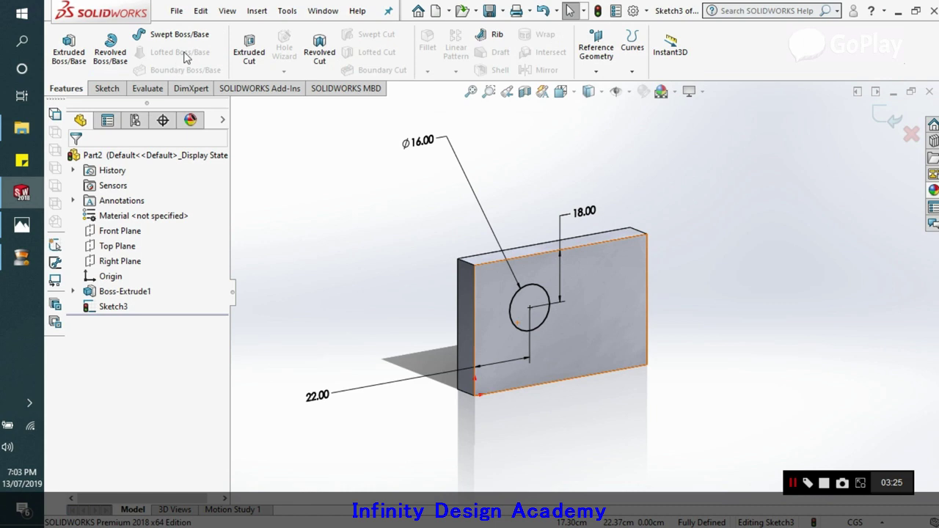
click(249, 44)
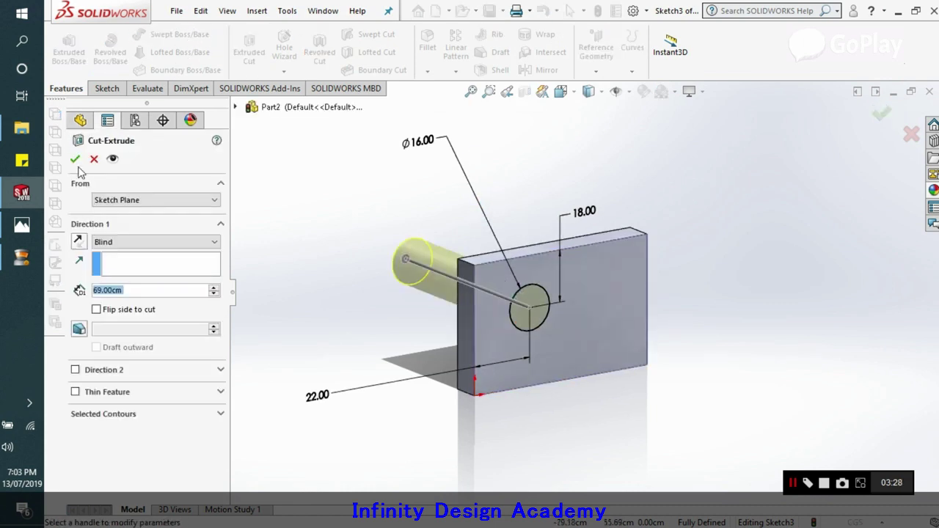
click(75, 158)
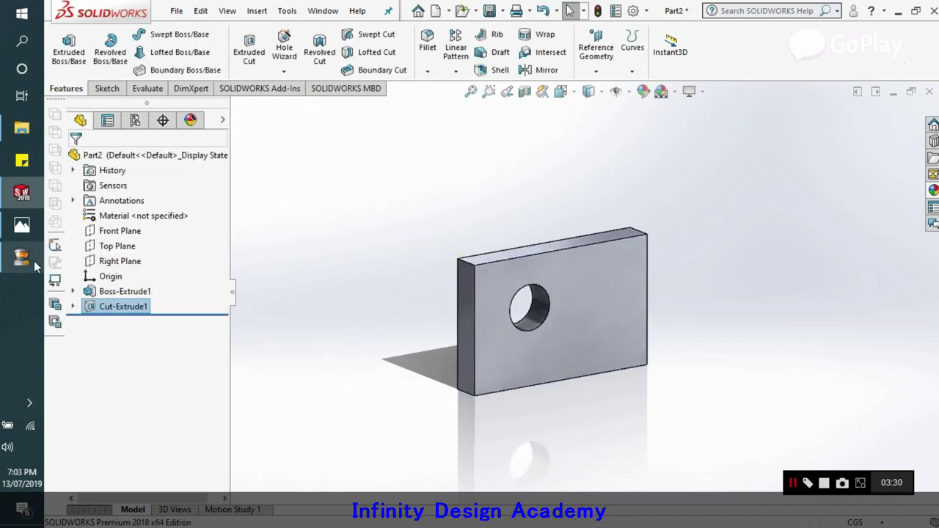
click(22, 225)
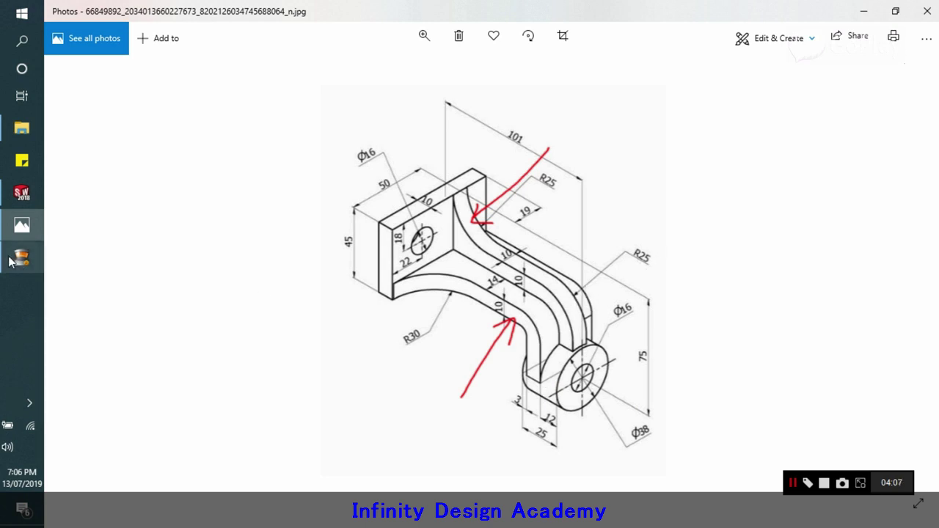
Step: Start a new sketch on the block's left face, viewed Normal To
click(22, 192)
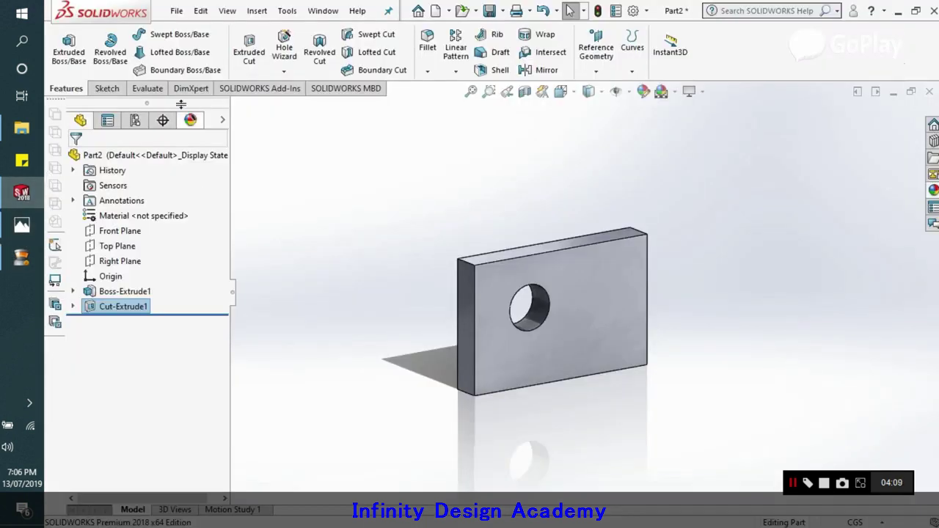
click(106, 89)
click(63, 46)
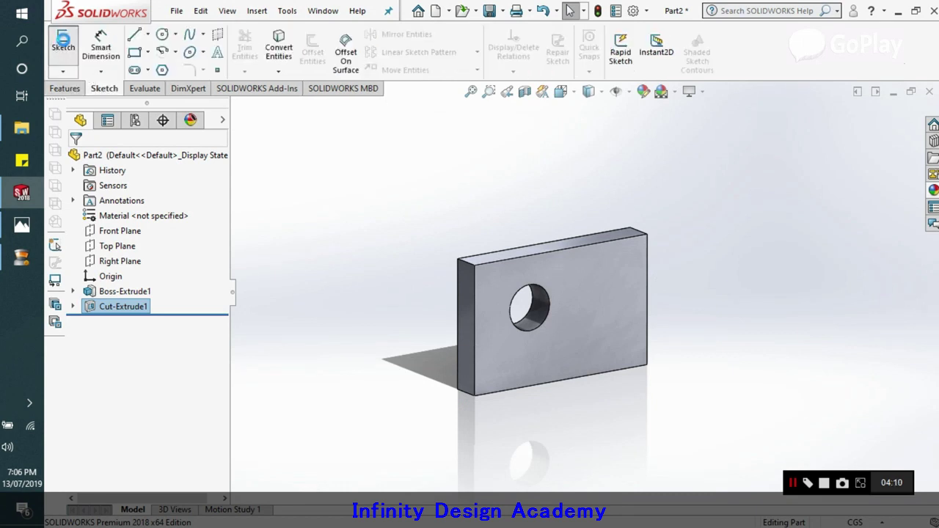
click(463, 330)
right_click(117, 321)
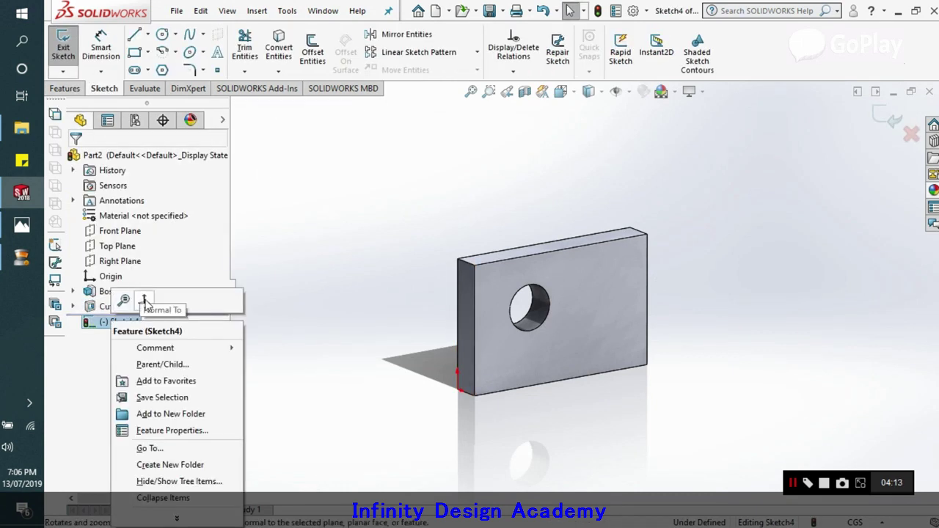
click(144, 300)
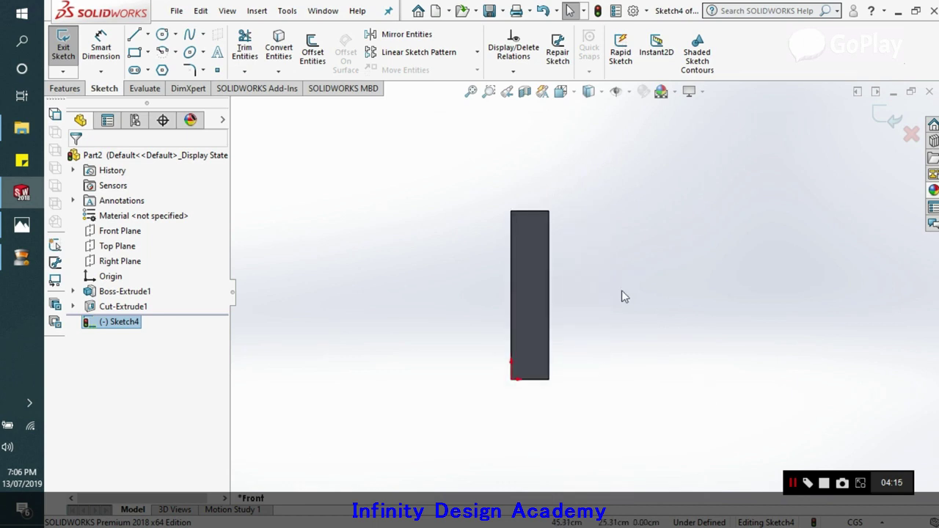
Step: Draw a corner rectangle extending right from the part's lower corner
click(134, 51)
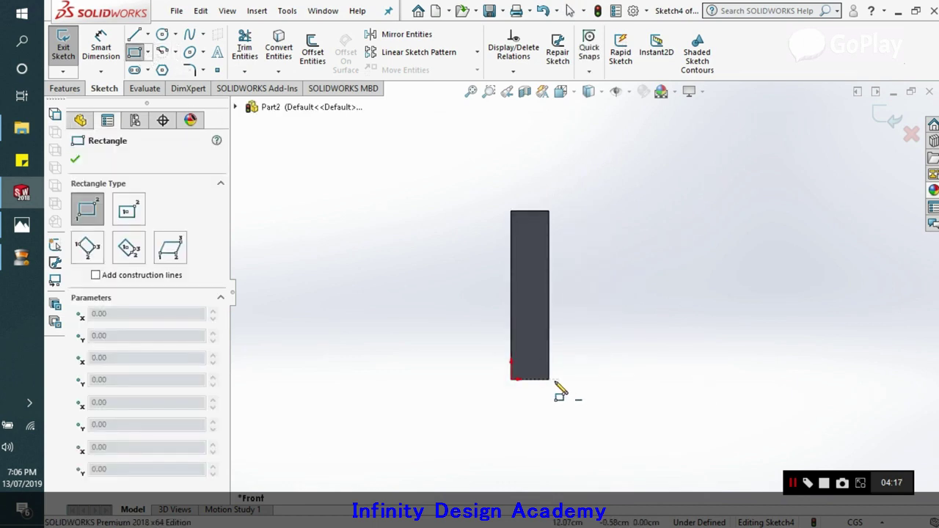
click(549, 379)
scroll(697, 350, down, 2)
scroll(703, 357, up, 3)
click(724, 303)
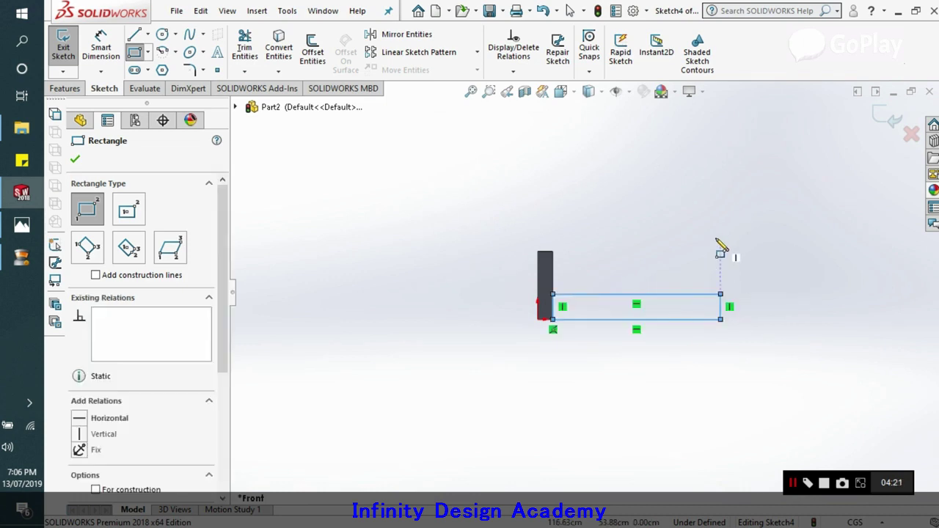
right_click(720, 245)
click(731, 247)
Step: Dimension the rectangle's height to 10 and check the reference drawing in Photos
click(100, 48)
click(610, 320)
click(638, 296)
click(649, 261)
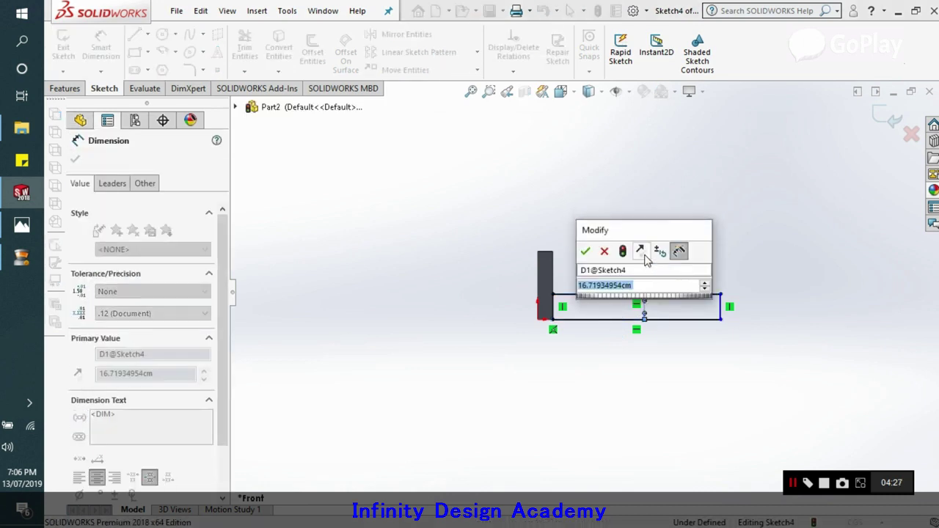
text(10)
key(Return)
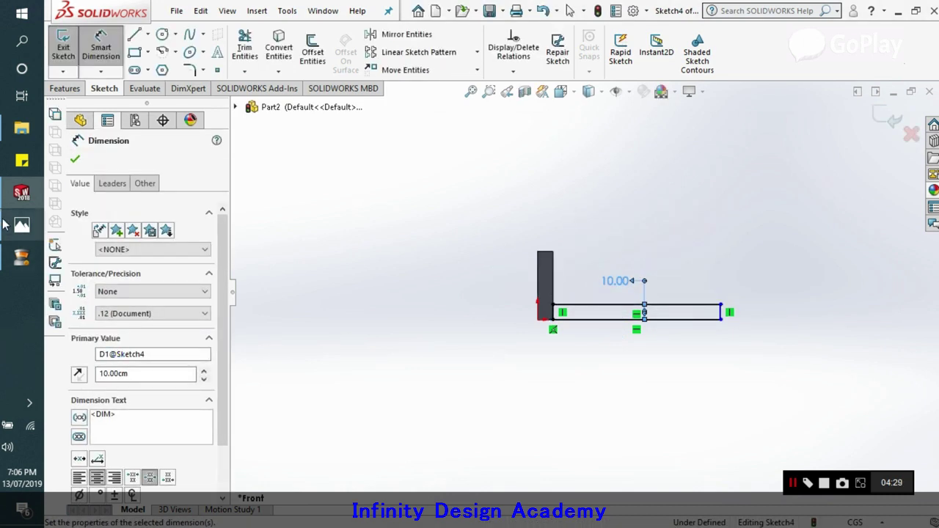
click(21, 225)
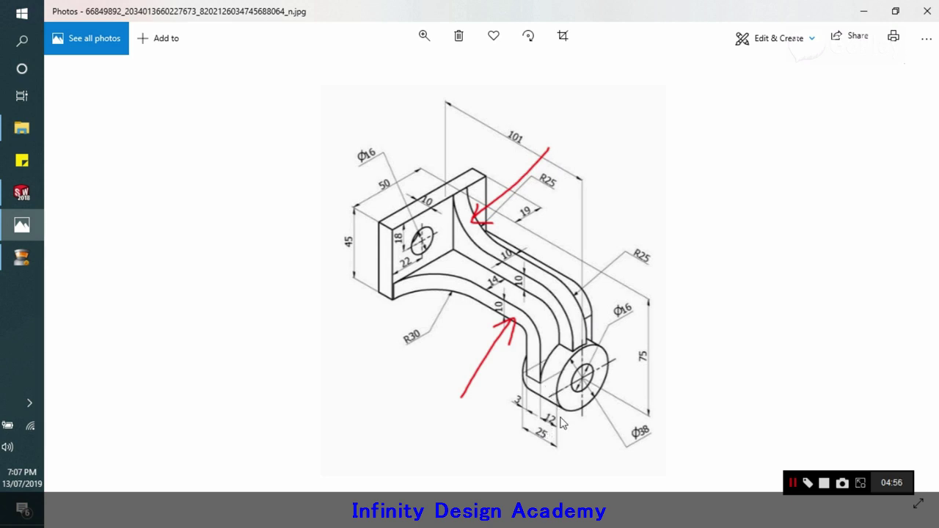
Step: Dimension the rectangle's top line as 101-12 (89.00), then recheck the reference drawing
click(22, 192)
click(87, 50)
click(594, 305)
click(628, 224)
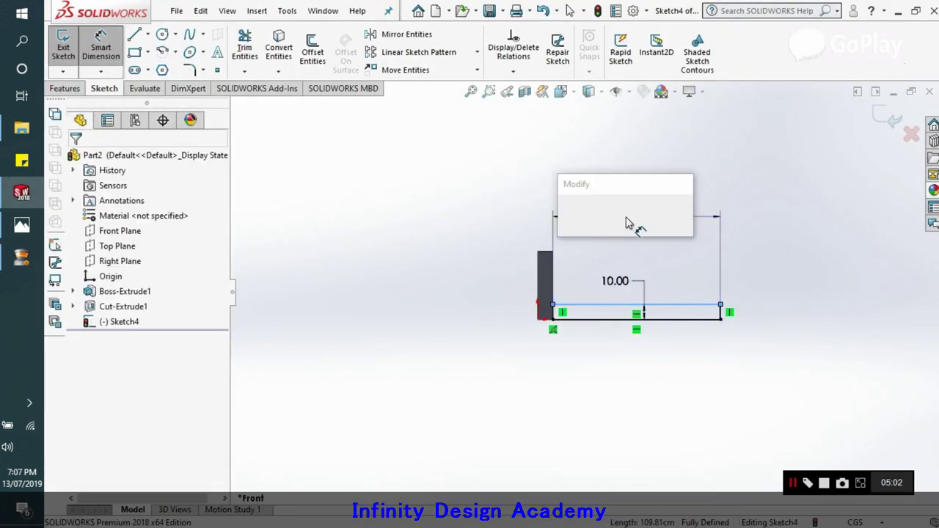
text(101-12)
key(Return)
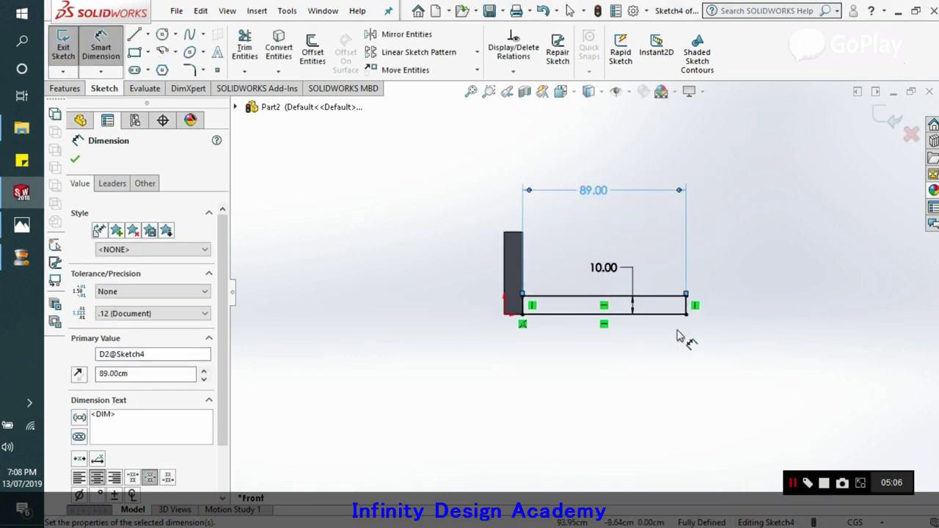
click(31, 230)
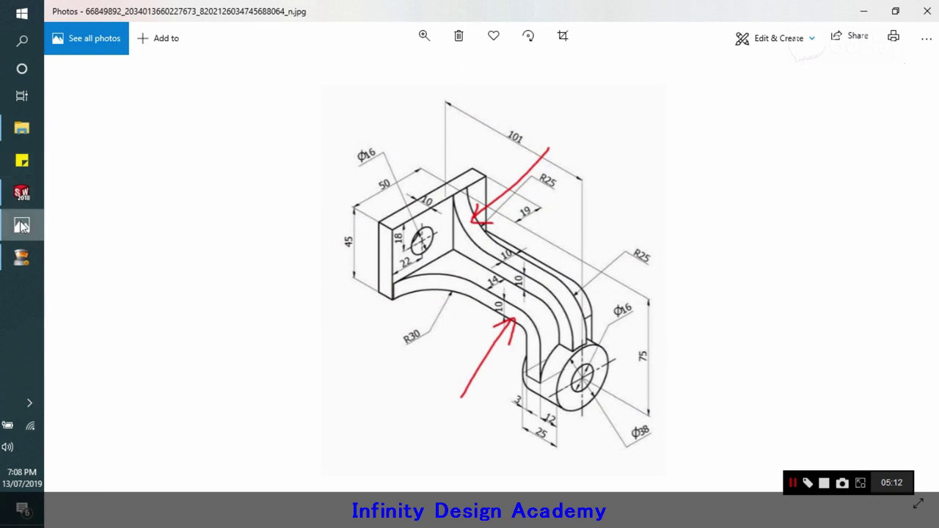
mouse_move(23, 228)
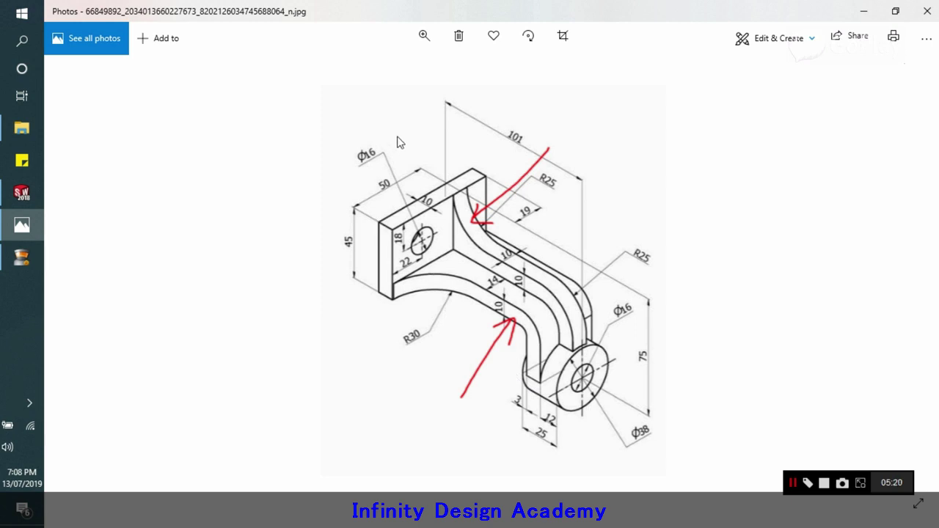
Step: Draw a corner rectangle hanging down from the bar's right end
click(22, 192)
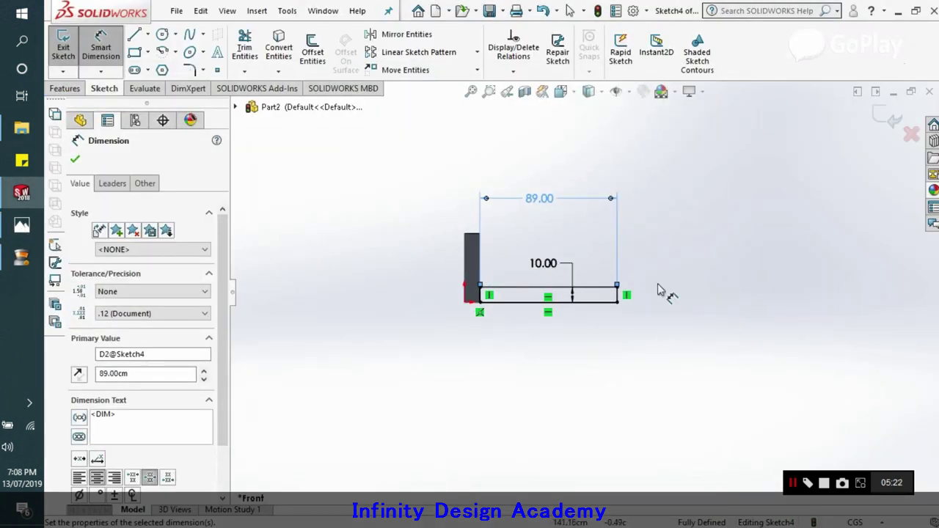
scroll(620, 279, up, 2)
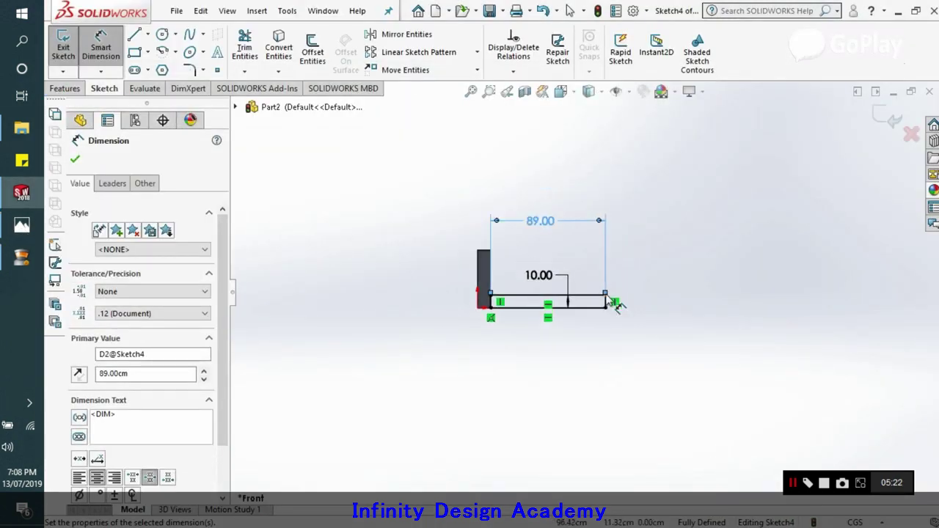
click(135, 36)
scroll(621, 340, down, 2)
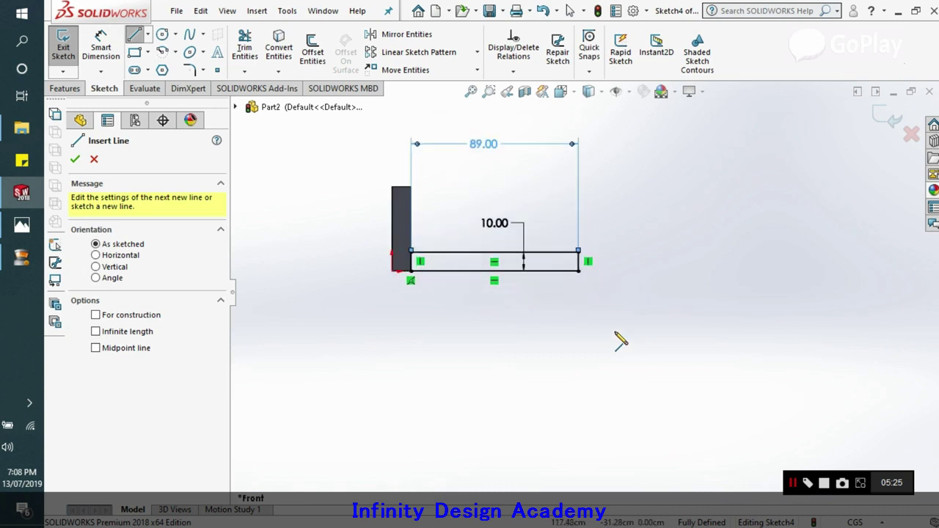
click(94, 156)
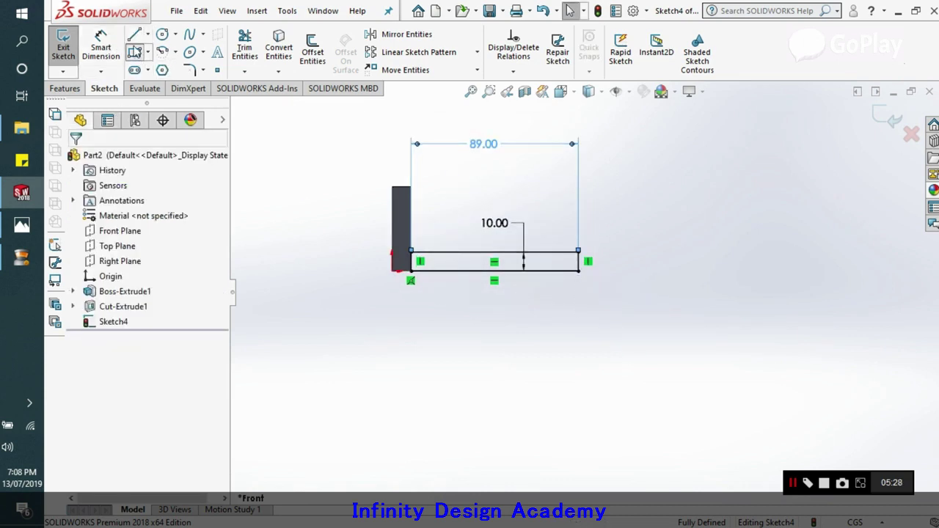
click(134, 51)
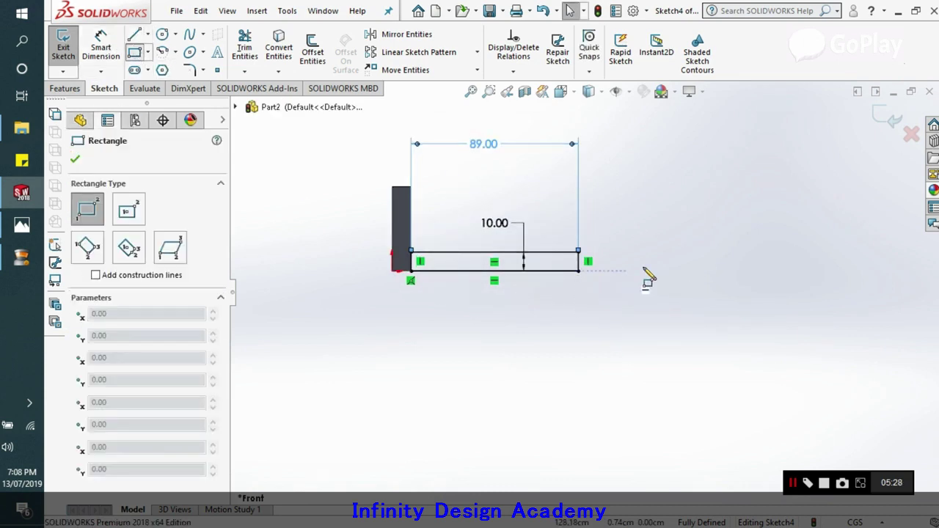
click(555, 253)
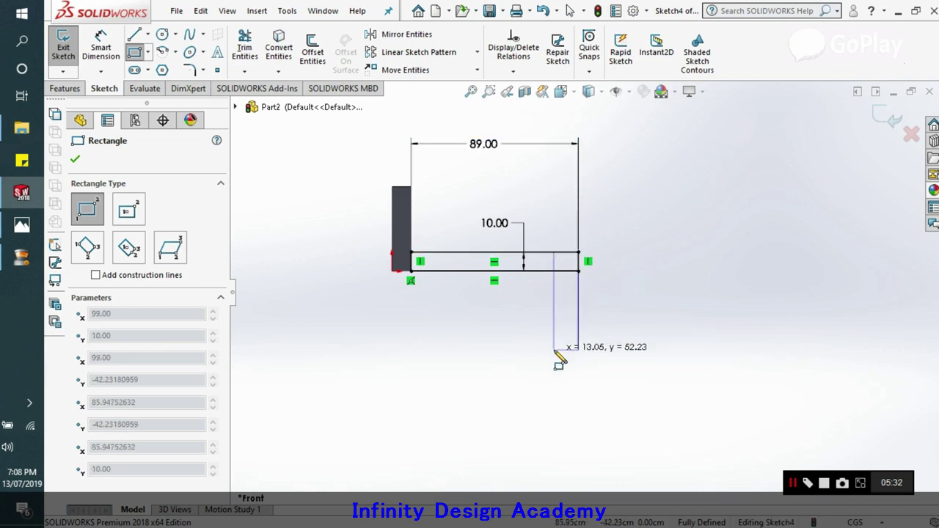
click(555, 351)
right_click(648, 247)
click(650, 249)
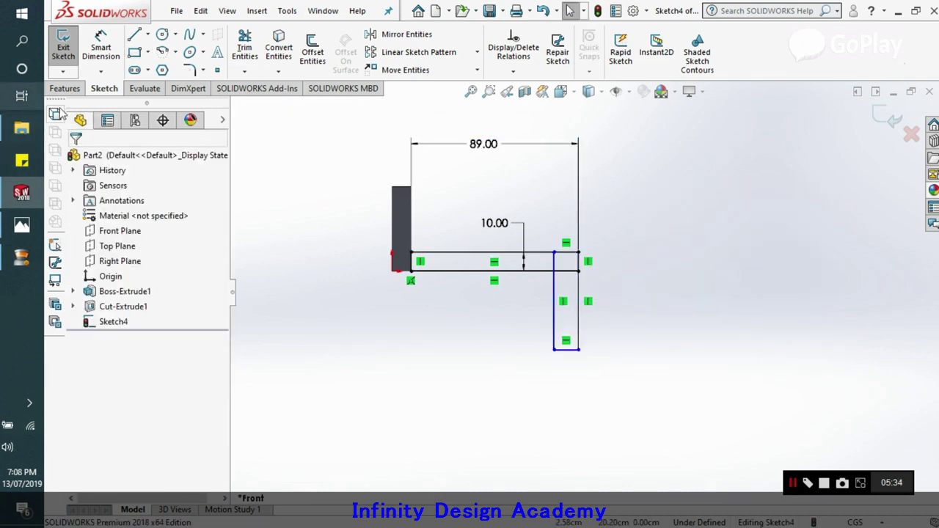
Step: Dimension the hanging rectangle's width to 10
click(100, 48)
click(579, 317)
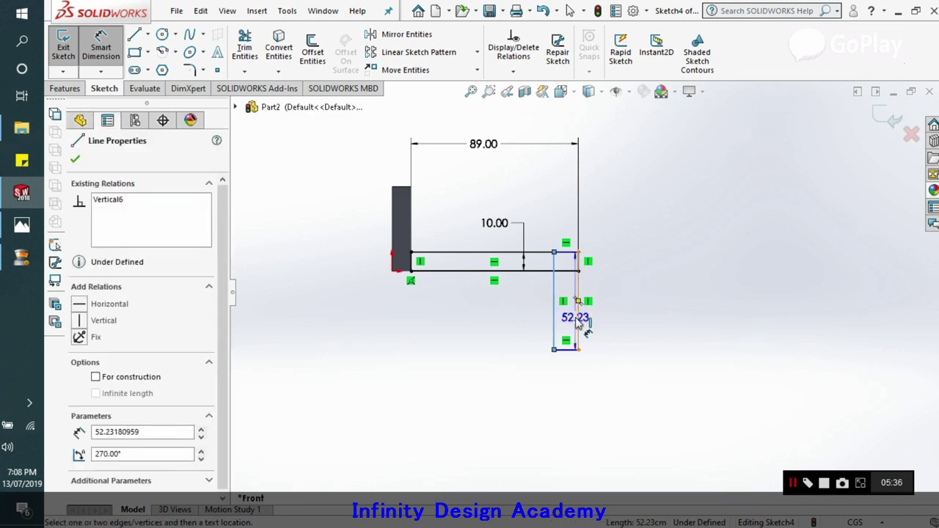
click(555, 316)
click(623, 314)
text(10)
key(Return)
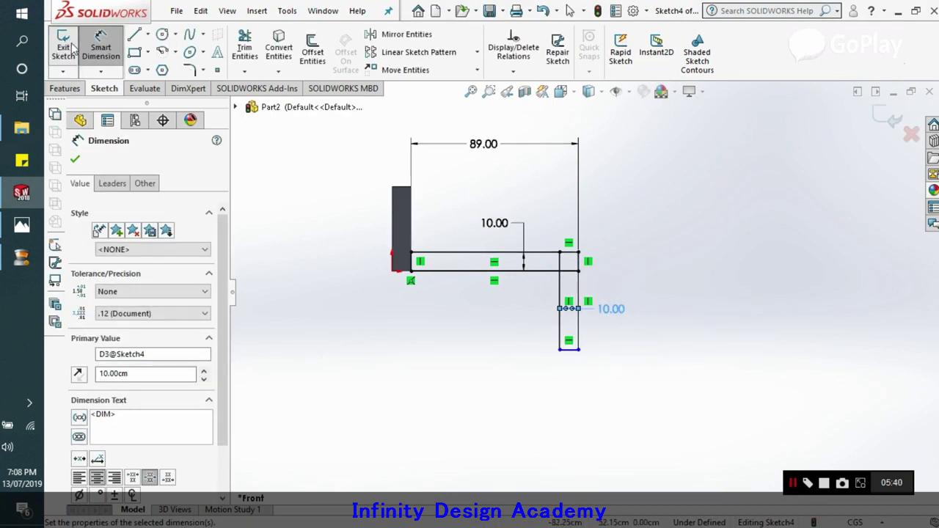
Step: Dimension from the part's top edge to the rectangle's bottom as 75.00 overall
click(401, 189)
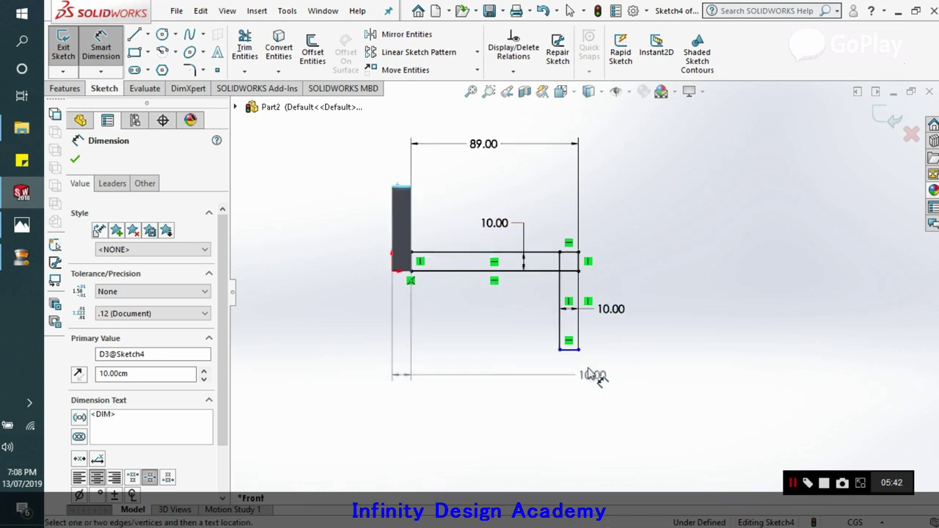
click(574, 350)
click(624, 216)
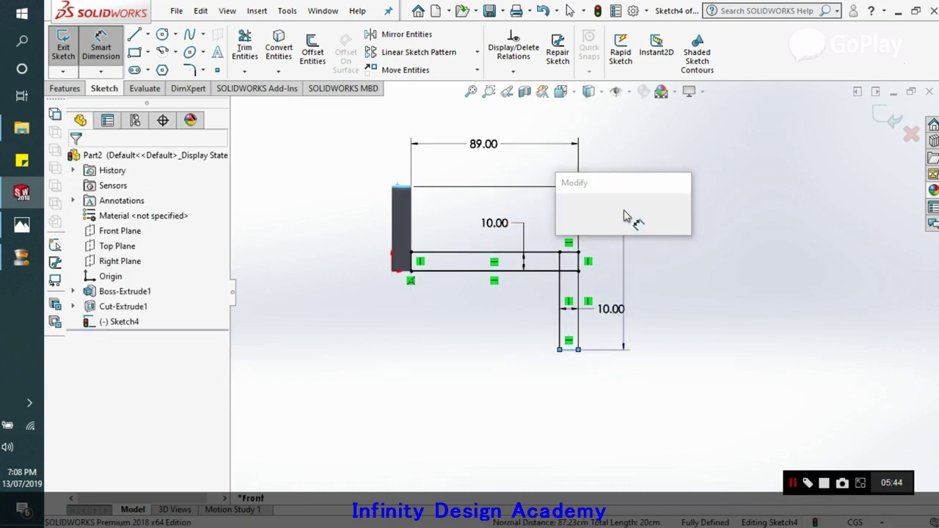
text(10)
key(Escape)
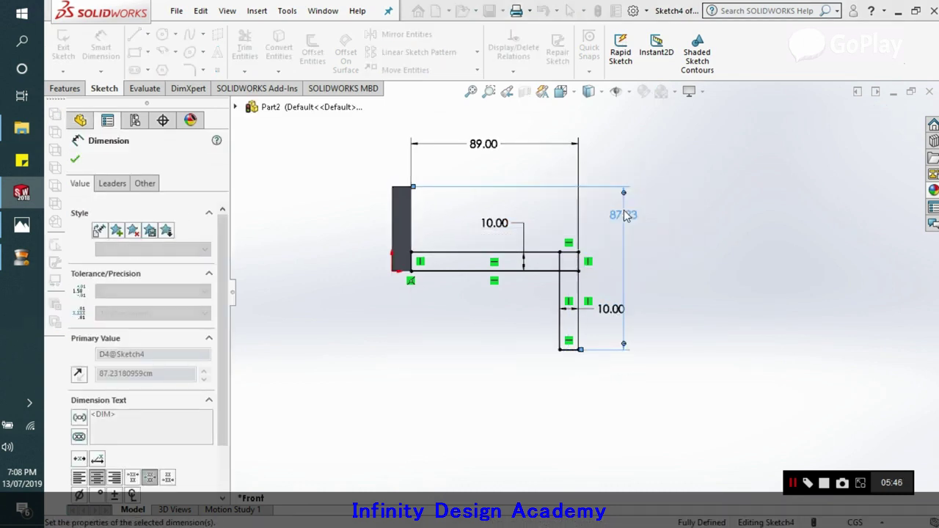
Step: Trim the leftover line segment inside the corner and compare against the reference drawing
click(75, 160)
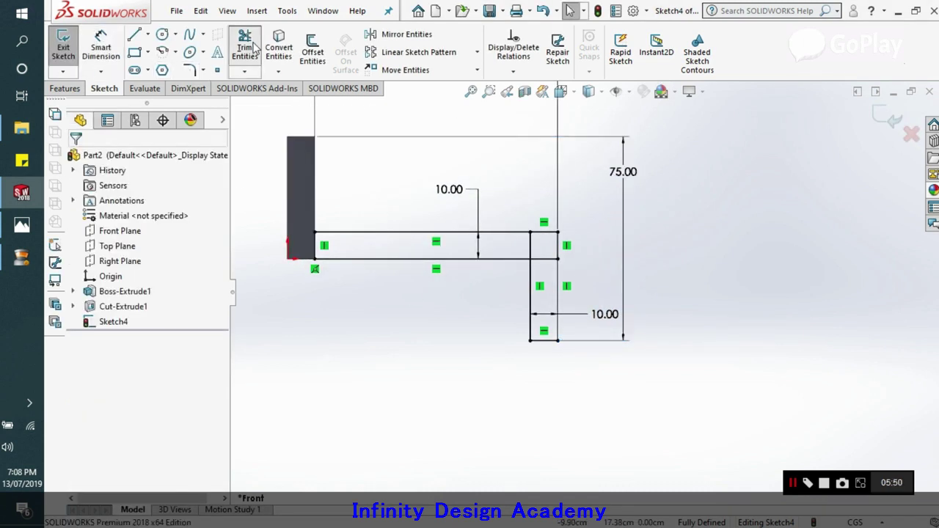
click(254, 47)
scroll(541, 247, down, 2)
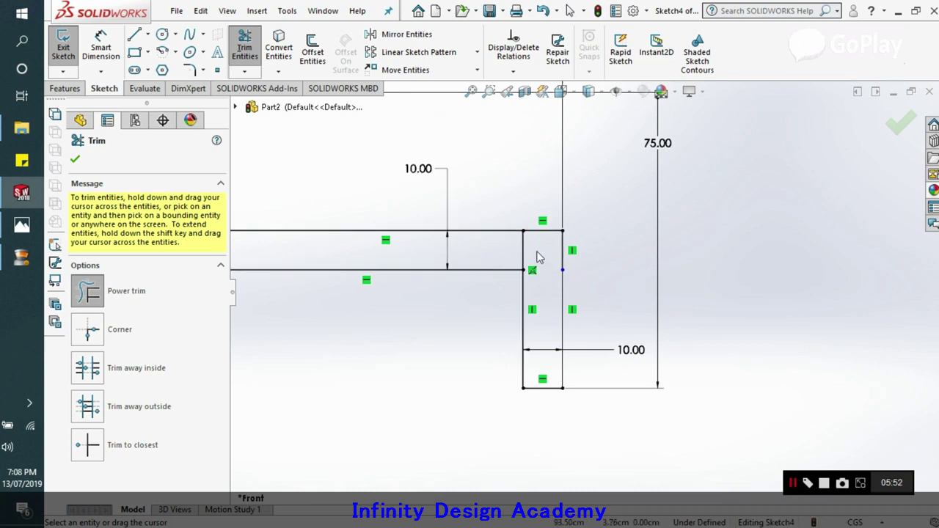
click(526, 250)
scroll(531, 335, up, 2)
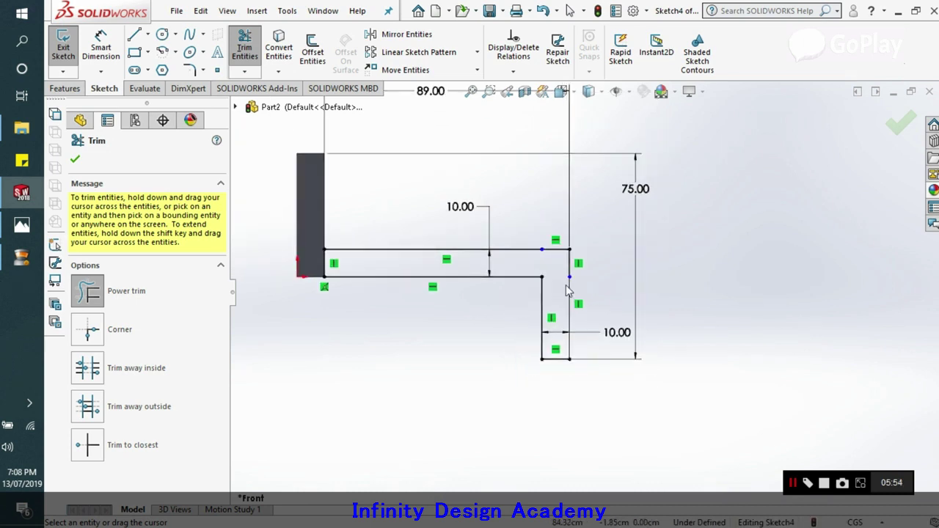
click(21, 225)
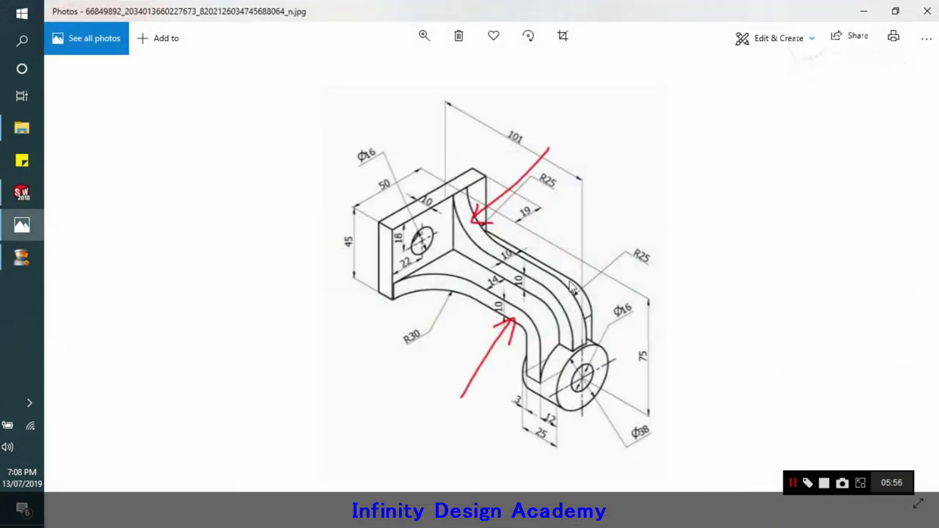
click(21, 193)
Step: Apply an R25 sketch fillet to the first corner of the rib profile
click(189, 69)
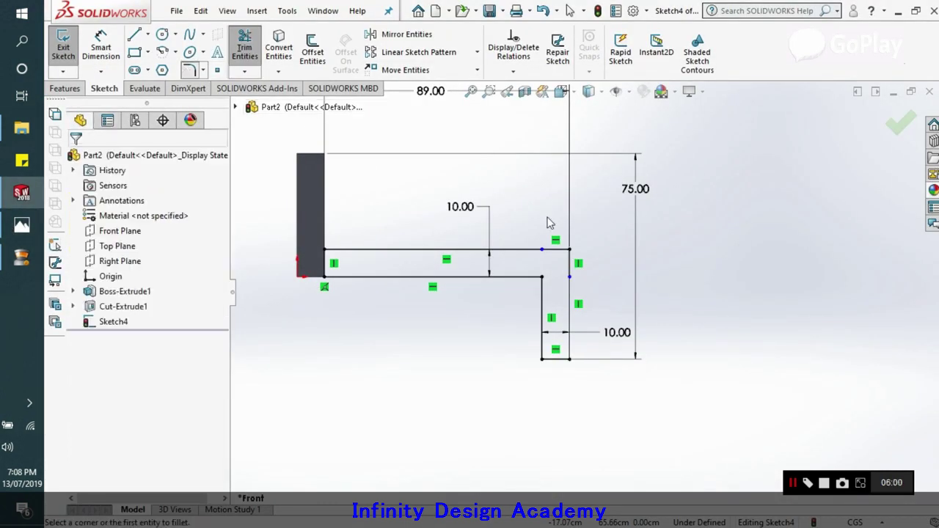
click(571, 265)
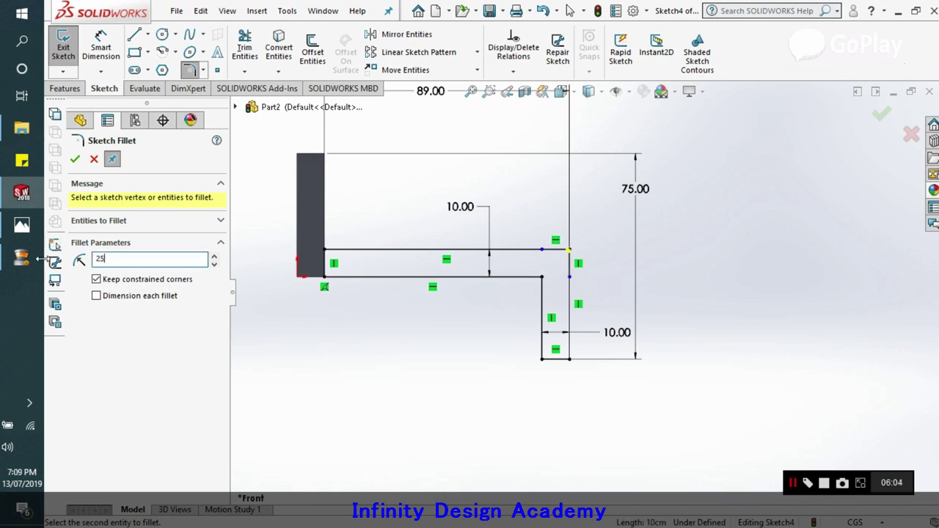
drag(130, 258, 53, 256)
text(25)
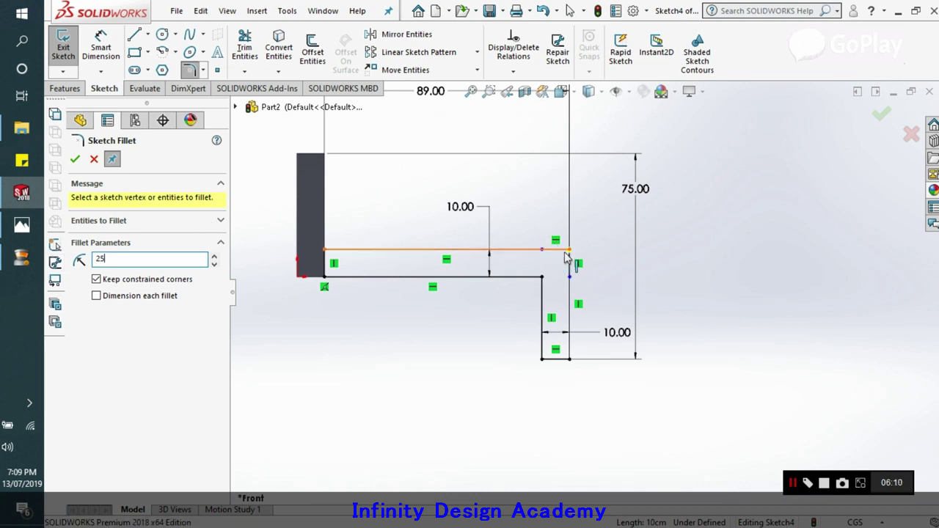
click(75, 159)
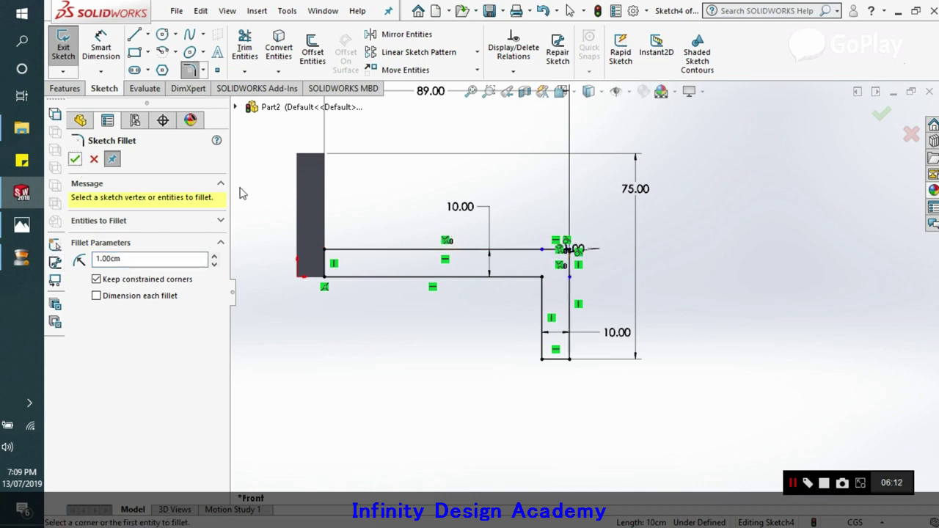
key(Escape)
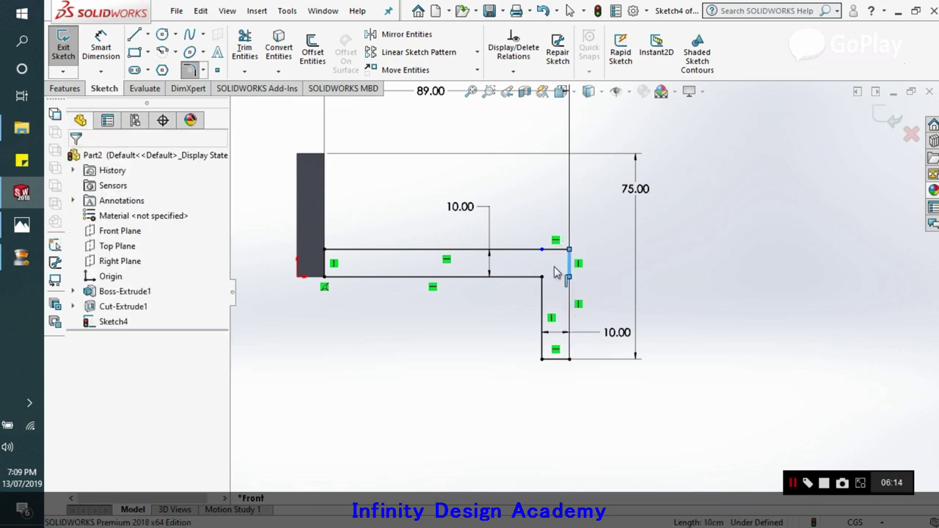
click(569, 265)
scroll(551, 264, down, 3)
click(608, 249)
scroll(623, 242, down, 2)
scroll(591, 268, up, 5)
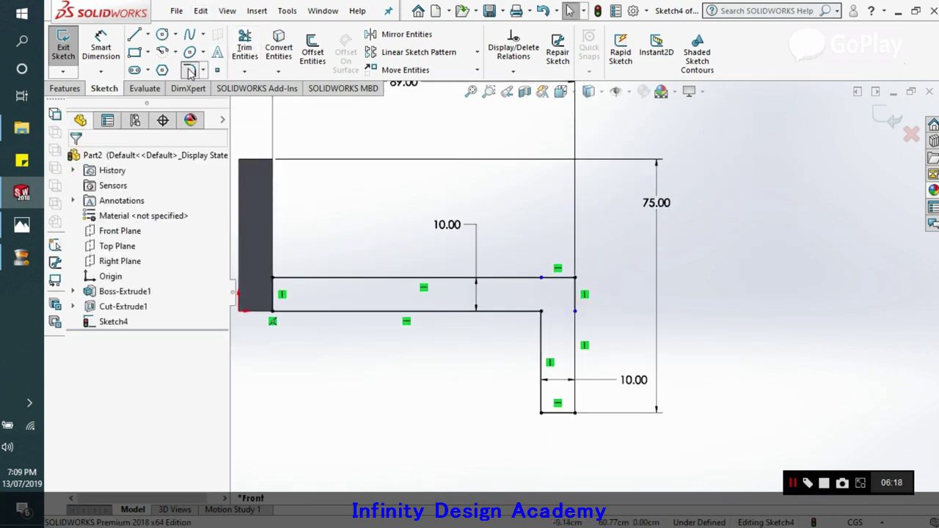
Step: Fillet lower line with inner vertical and upper line with outer vertical, both R25
click(189, 70)
click(538, 314)
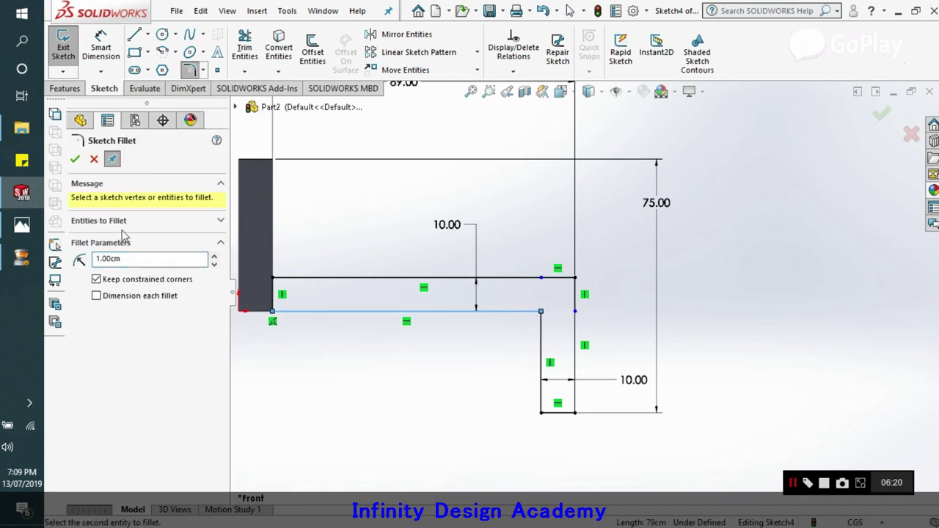
double_click(117, 259)
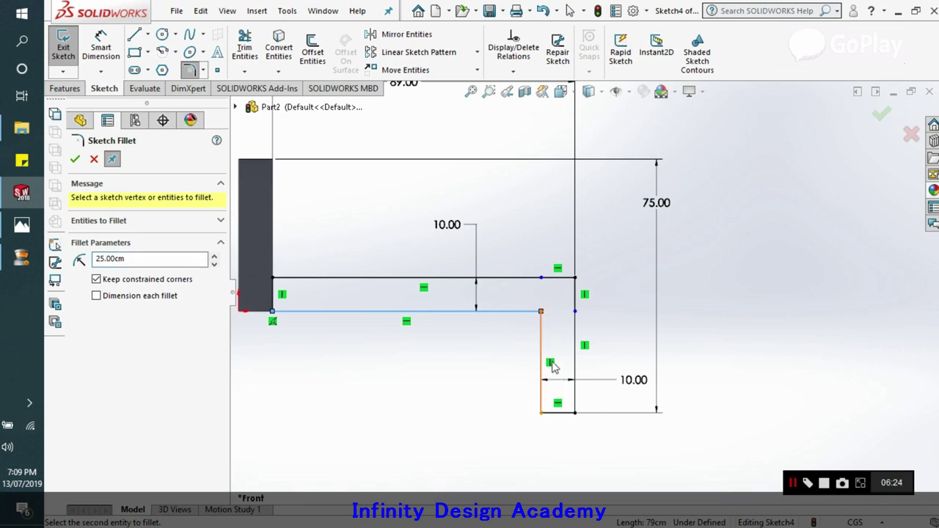
click(542, 334)
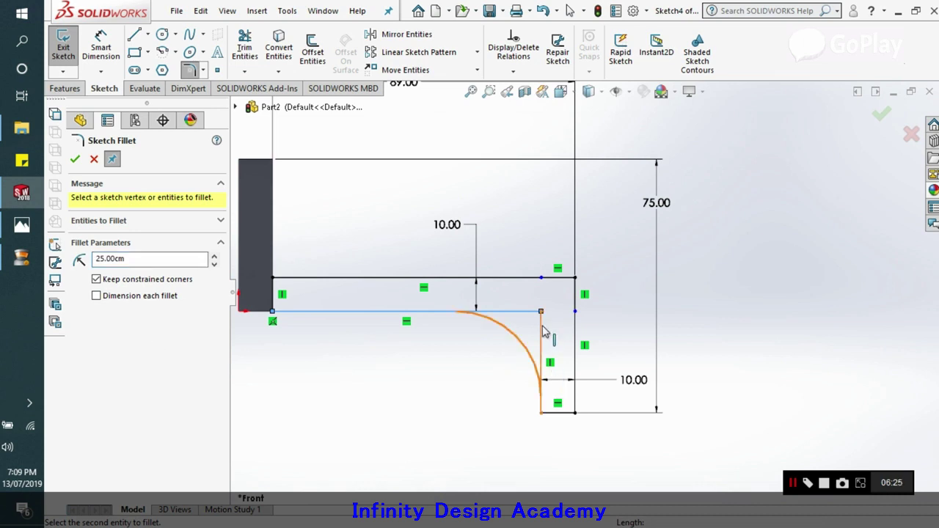
click(544, 279)
click(575, 337)
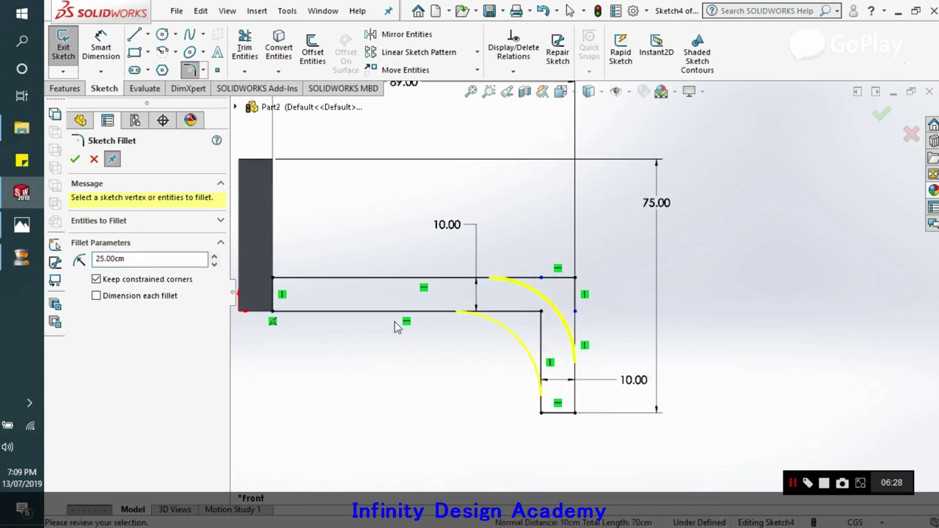
click(75, 158)
scroll(492, 359, up, 2)
scroll(520, 352, down, 5)
scroll(496, 288, up, 1)
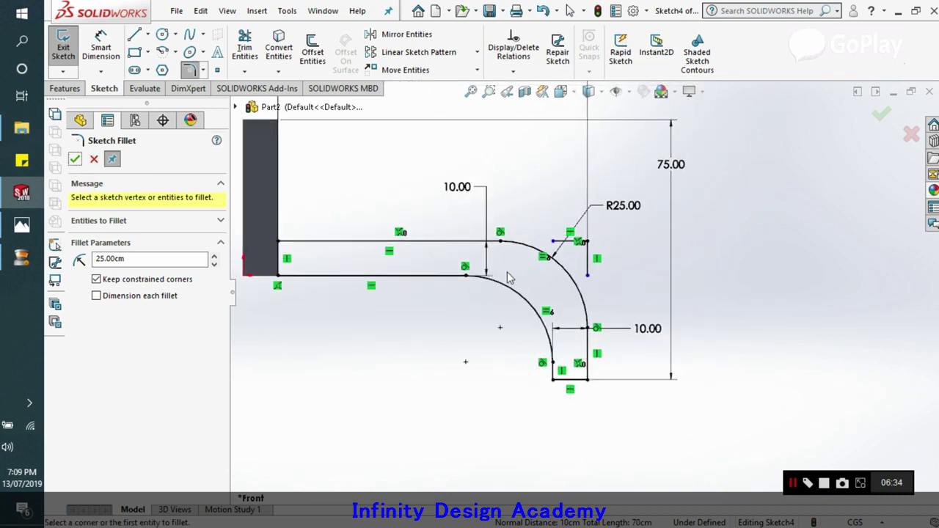
scroll(629, 299, up, 2)
scroll(580, 288, down, 3)
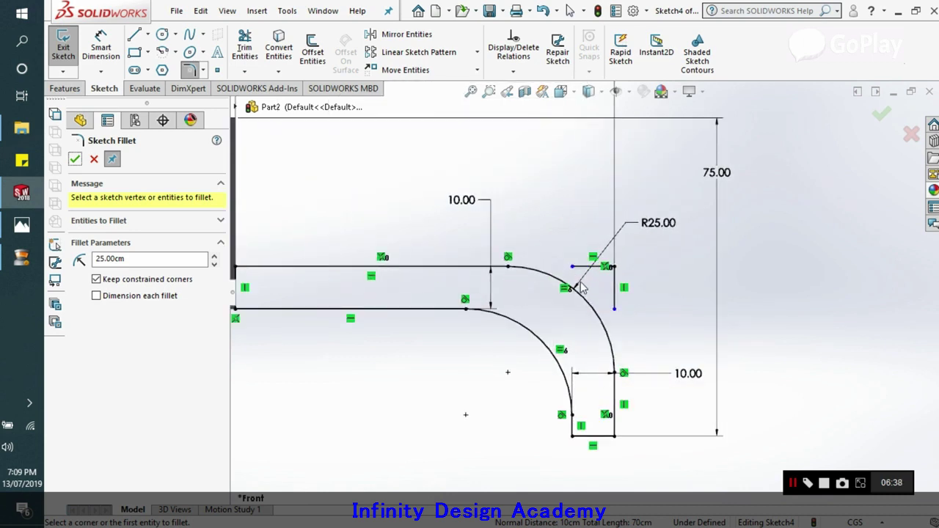
Step: Undo the two R25 fillets
key(ctrl+z)
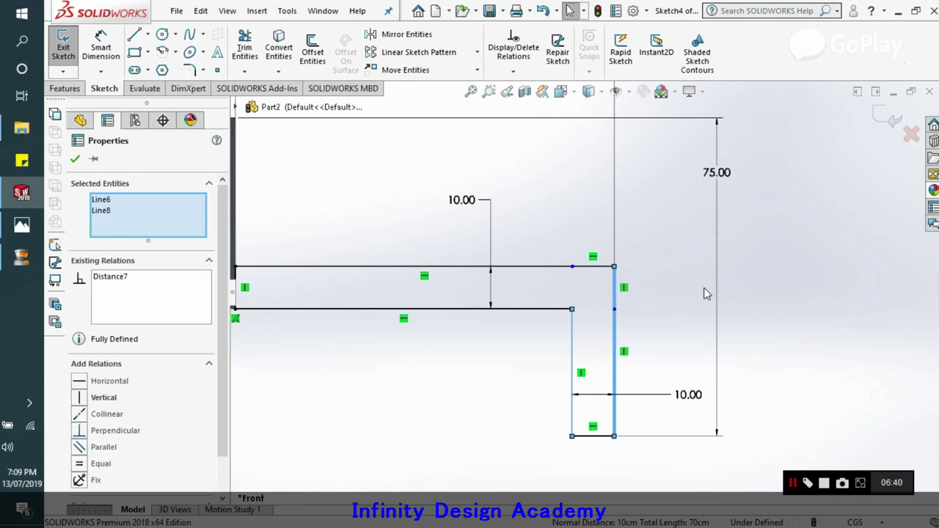
click(817, 312)
scroll(606, 371, down, 1)
scroll(602, 331, up, 1)
Step: Delete the short overlapping vertical segment at the right end of the top line
click(586, 236)
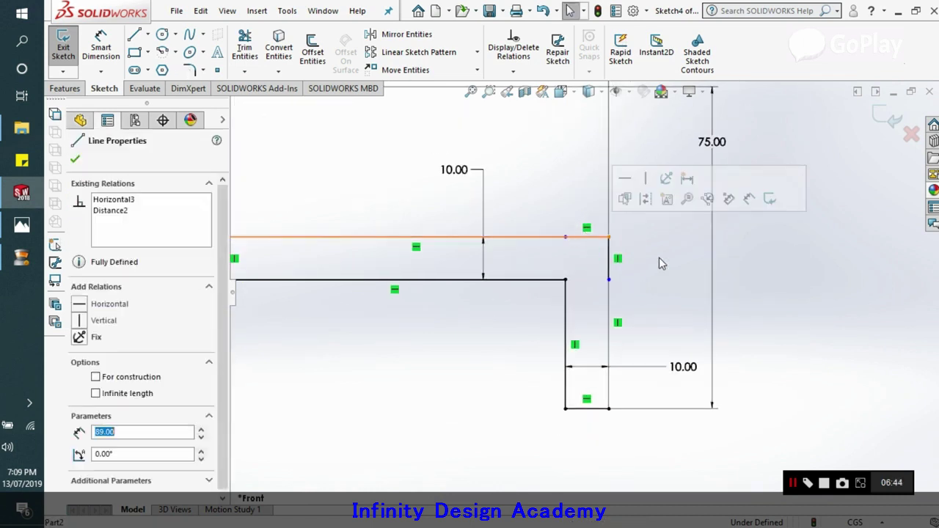
click(822, 282)
drag(550, 208, 631, 261)
click(632, 261)
mouse_move(583, 204)
mouse_down()
mouse_move(638, 300)
mouse_move(632, 293)
mouse_up()
key(Delete)
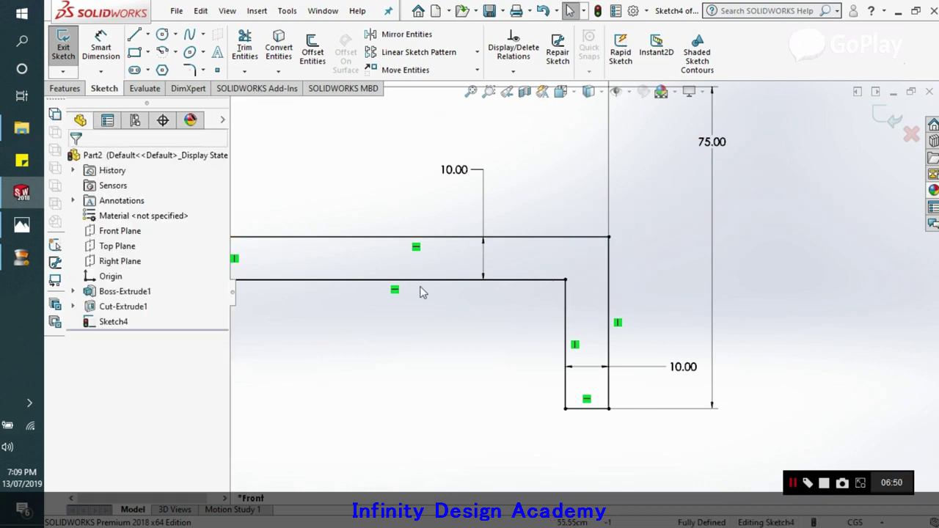
Step: Restart Sketch Fillet on the lower horizontal line and glance at the reference drawing
click(189, 69)
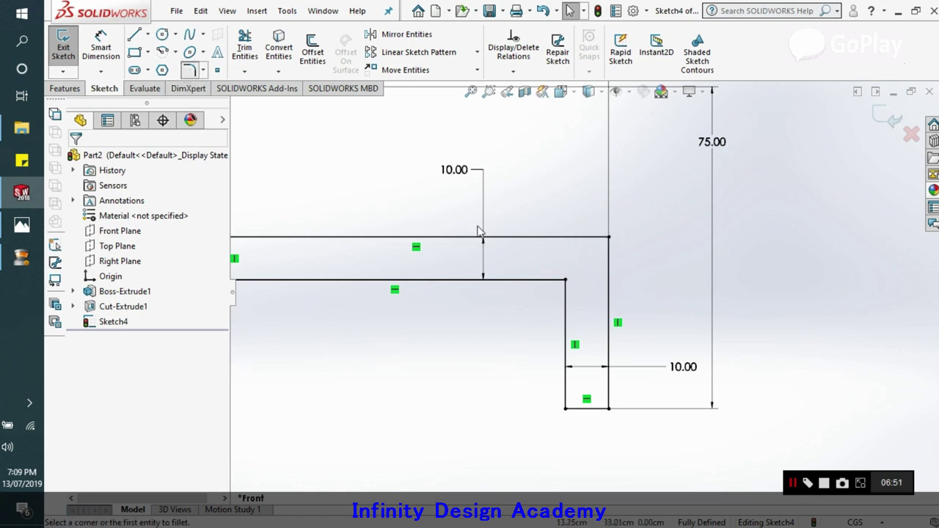
click(522, 282)
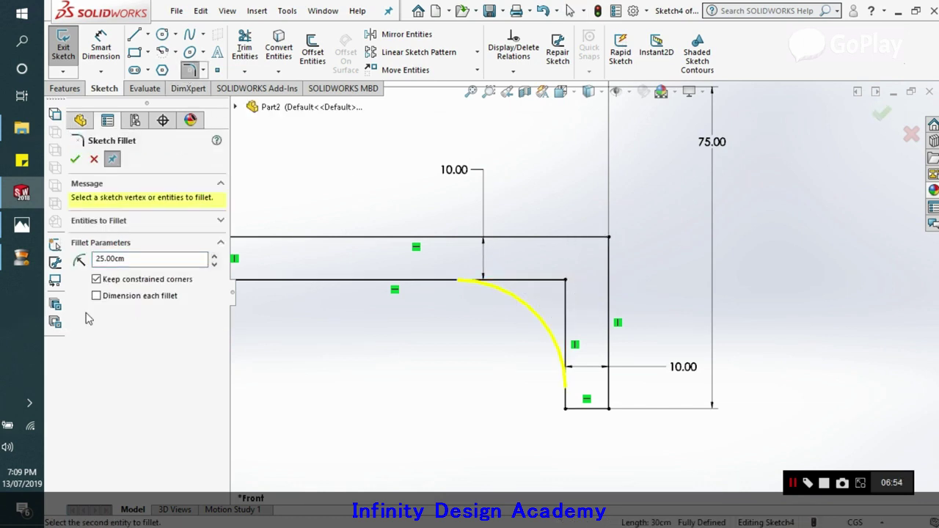
click(23, 226)
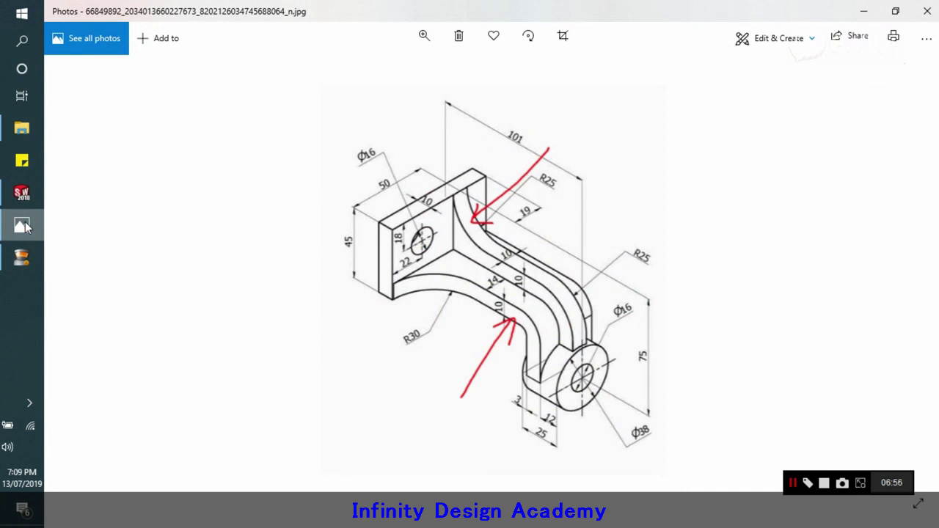
click(23, 226)
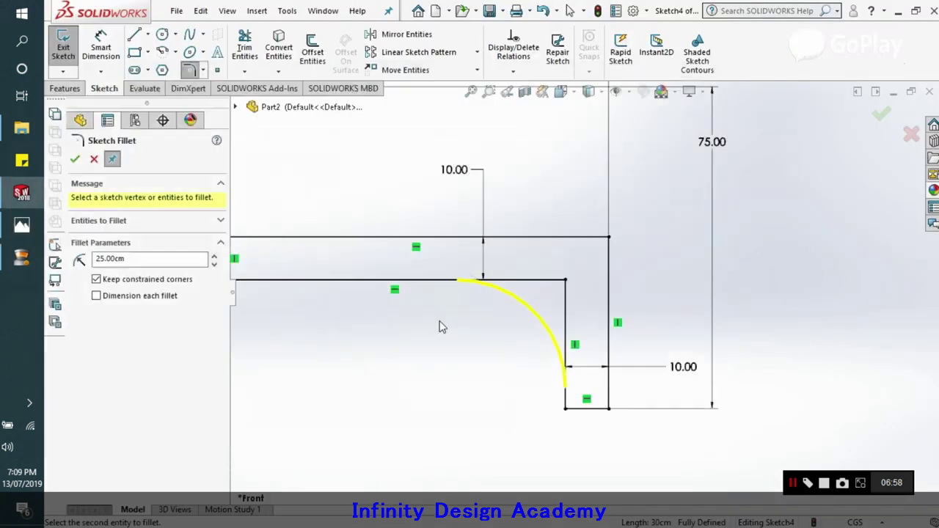
Step: Bring the Photos reference drawing to the front to check its fillet radii
key(alt+Tab)
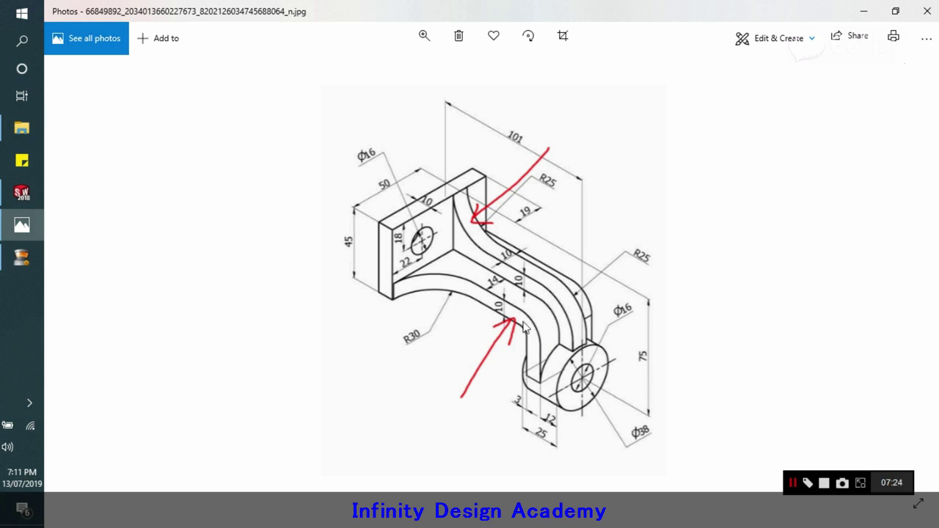
Step: Round the outer corner between the top line and outer vertical with an R15 fillet
click(23, 196)
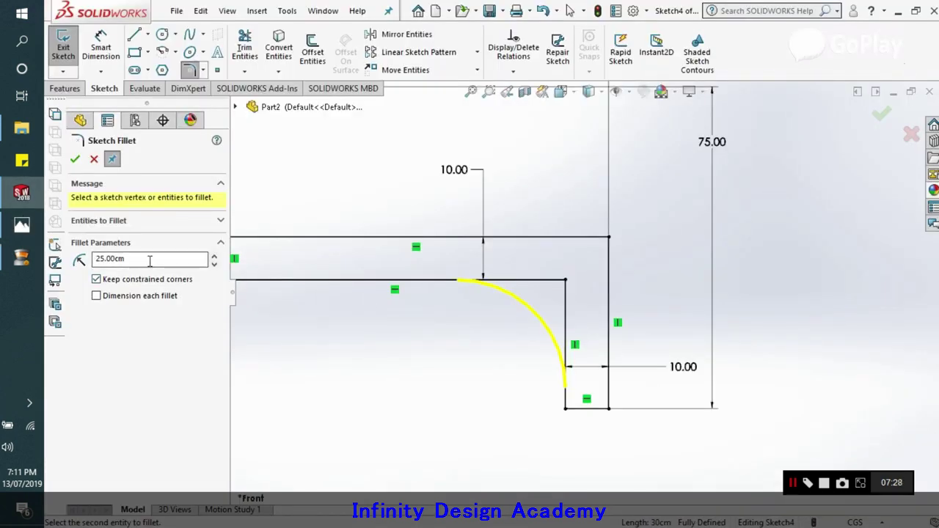
key(Return)
click(94, 158)
click(193, 74)
click(600, 240)
click(611, 260)
click(74, 159)
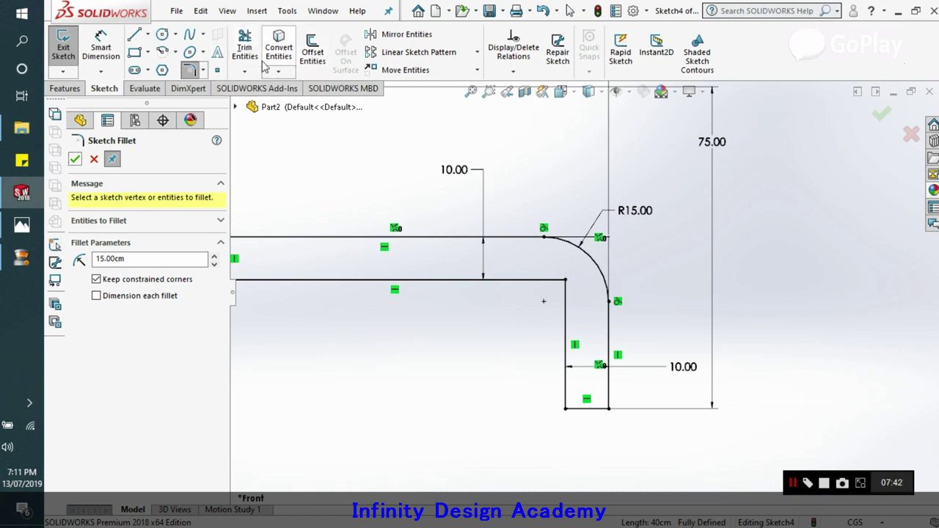
Step: Offset only the R15 arc by 10, with chain selection off
click(312, 50)
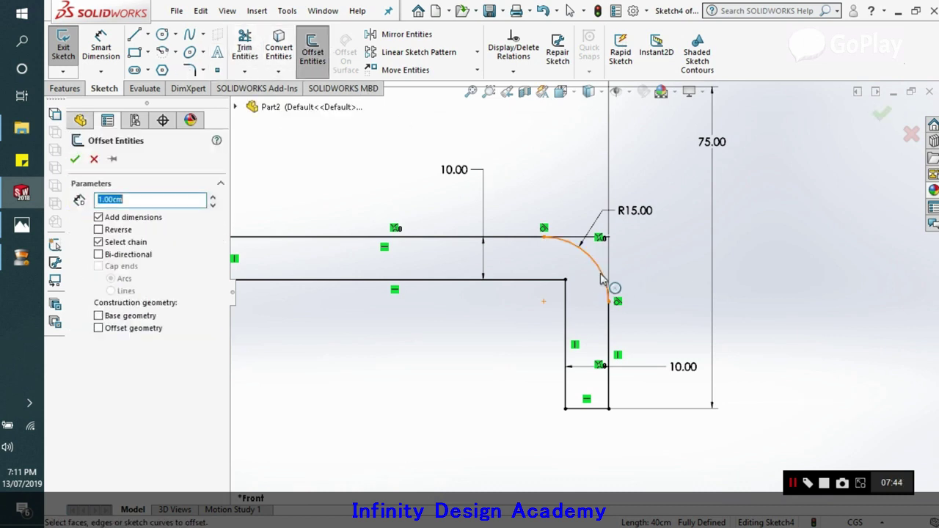
click(593, 291)
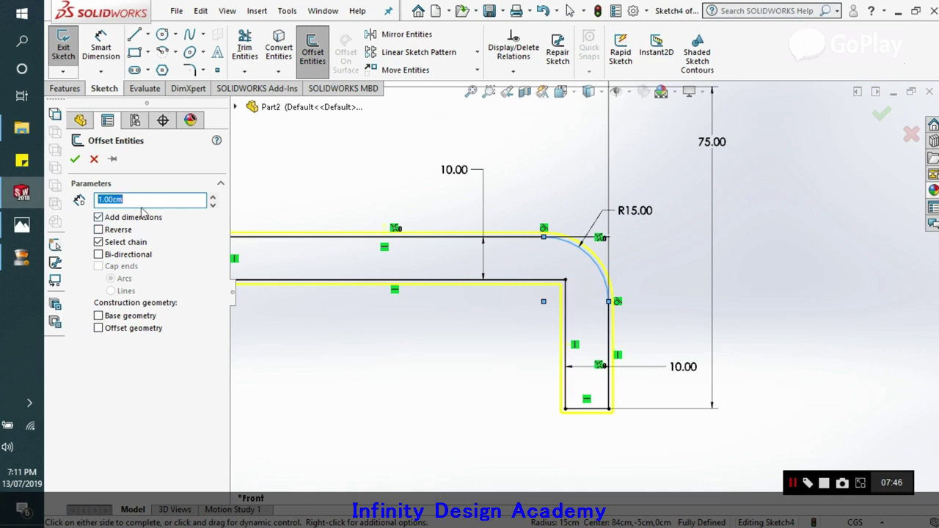
click(111, 244)
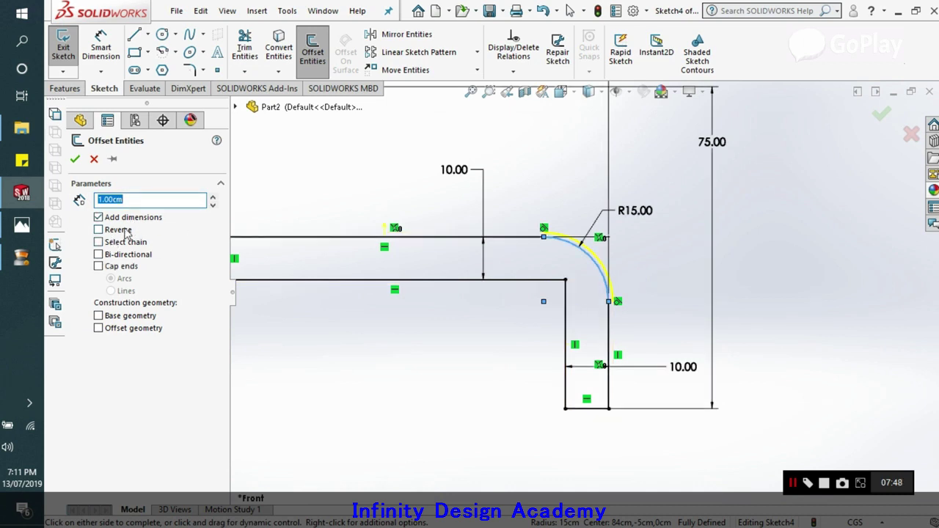
text(10)
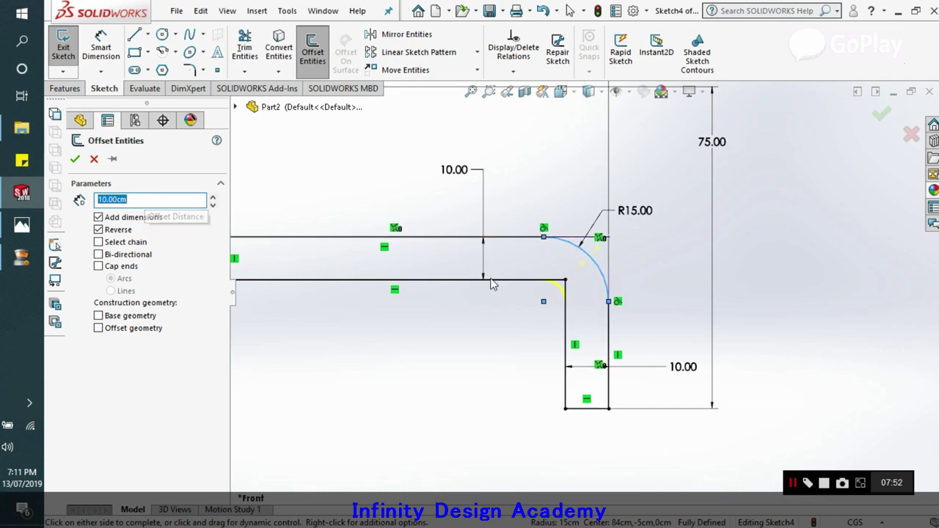
Step: Confirm the 10 offset and trim the leftover inner-corner lines back to the arc
click(75, 158)
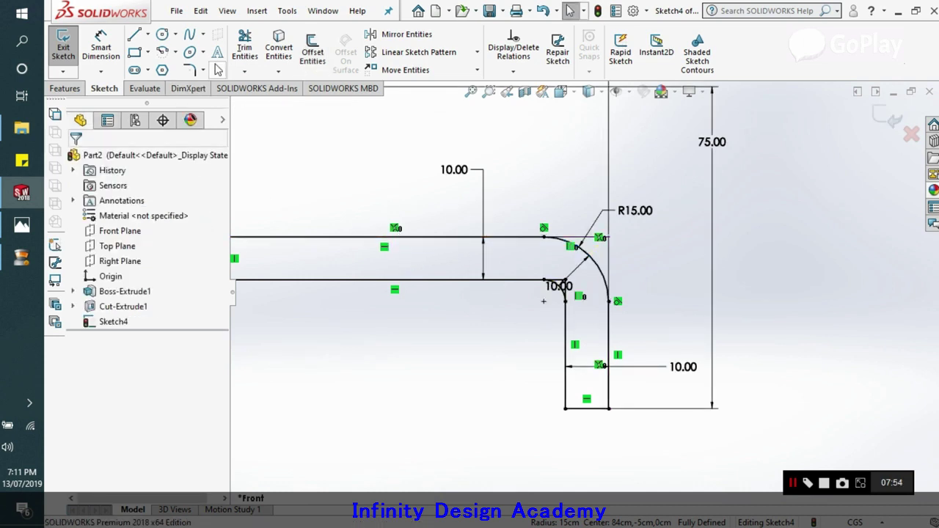
scroll(649, 343, down, 3)
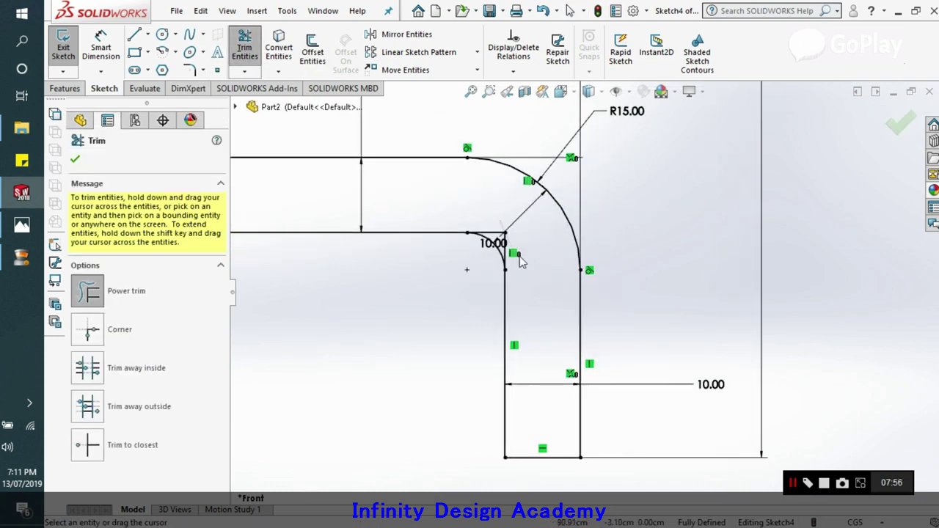
drag(506, 239, 541, 262)
scroll(587, 262, up, 6)
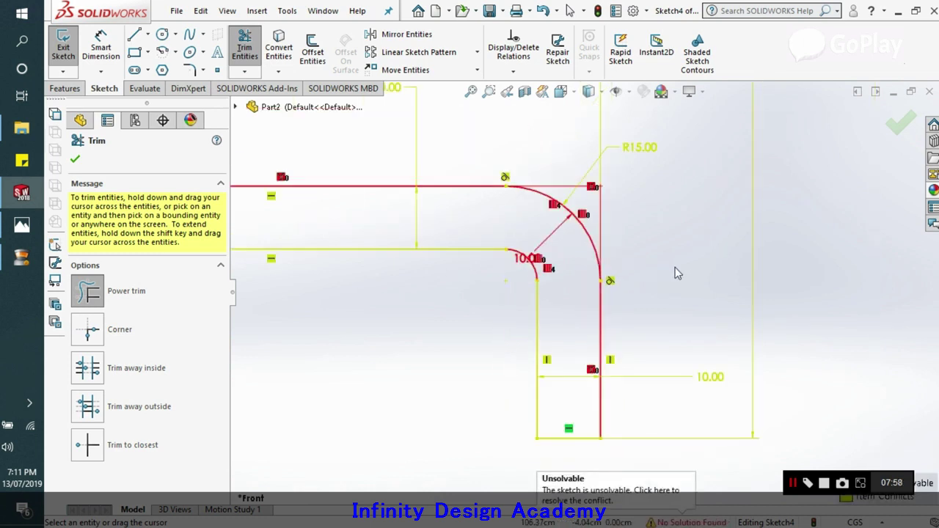
scroll(621, 257, down, 2)
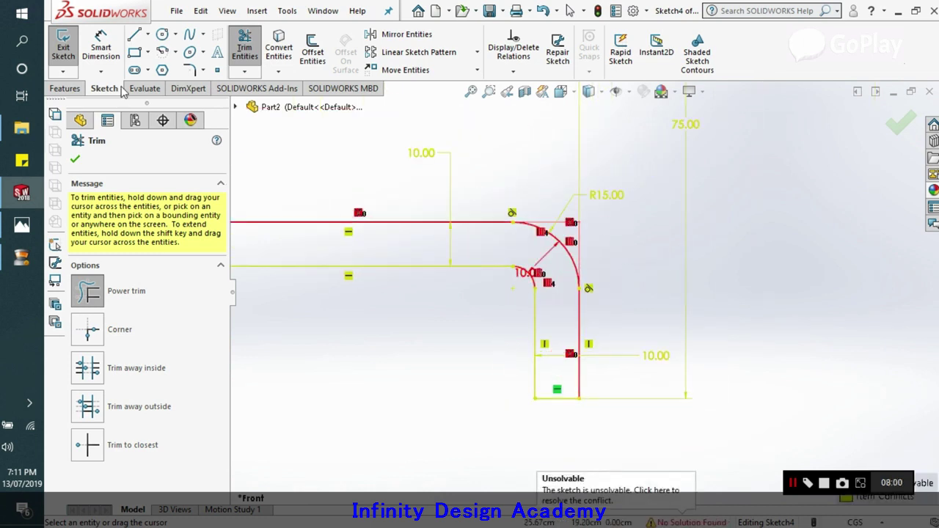
click(76, 160)
Step: Delete the R10.00 and R15.00 dimensions
drag(525, 283, 508, 304)
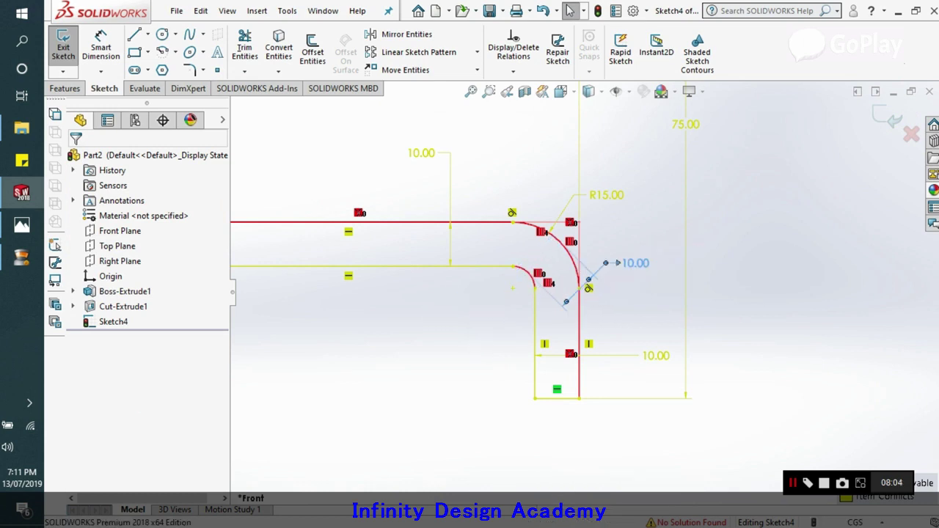
key(Delete)
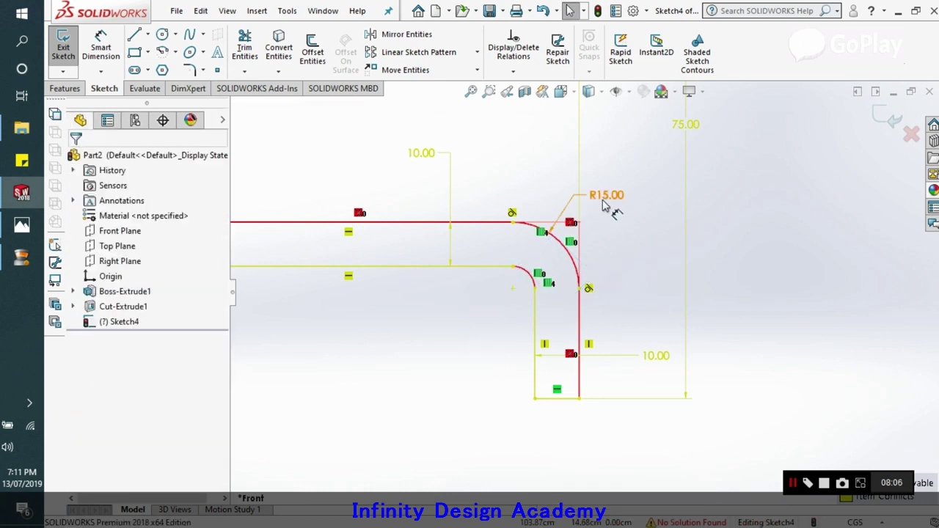
click(606, 200)
key(Delete)
scroll(521, 301, down, 3)
scroll(507, 295, up, 6)
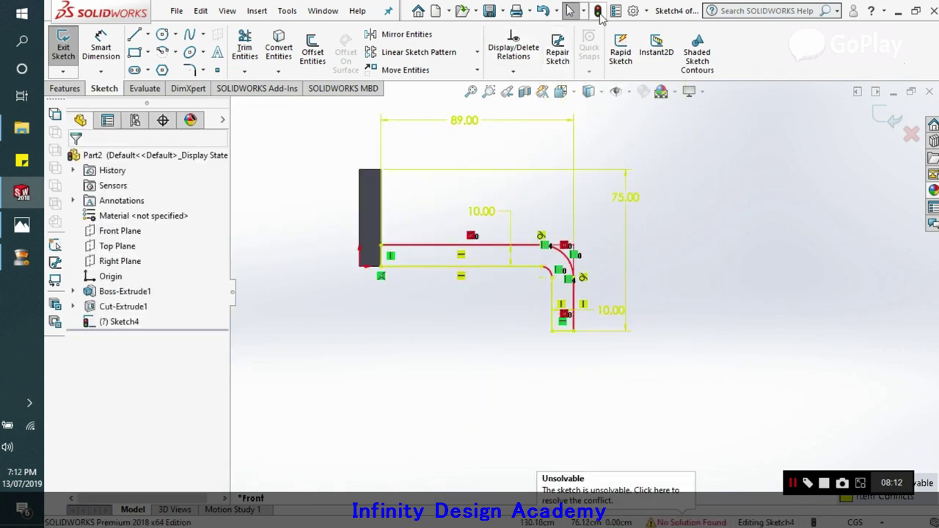
Step: Rebuild, dismiss the error report, and reopen Sketch4 for editing
click(598, 11)
click(470, 117)
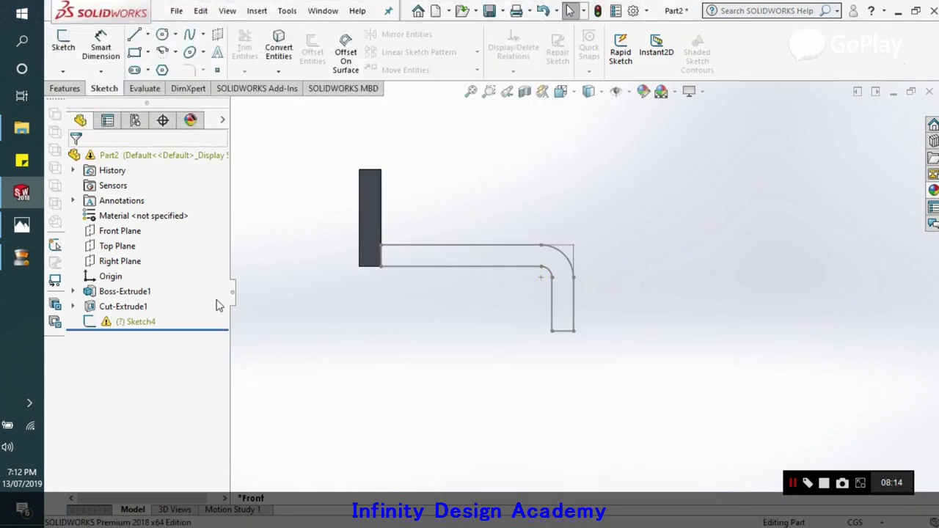
click(128, 321)
right_click(131, 322)
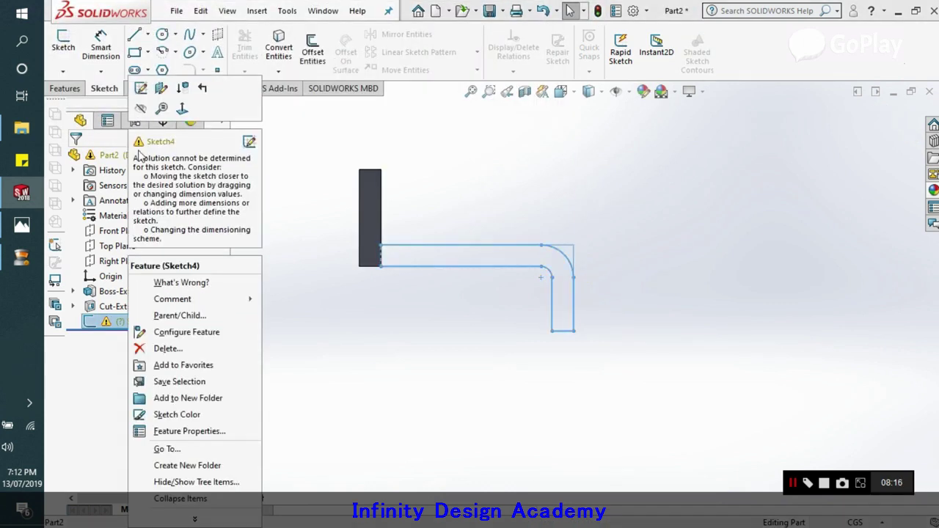
click(137, 88)
scroll(554, 189, down, 2)
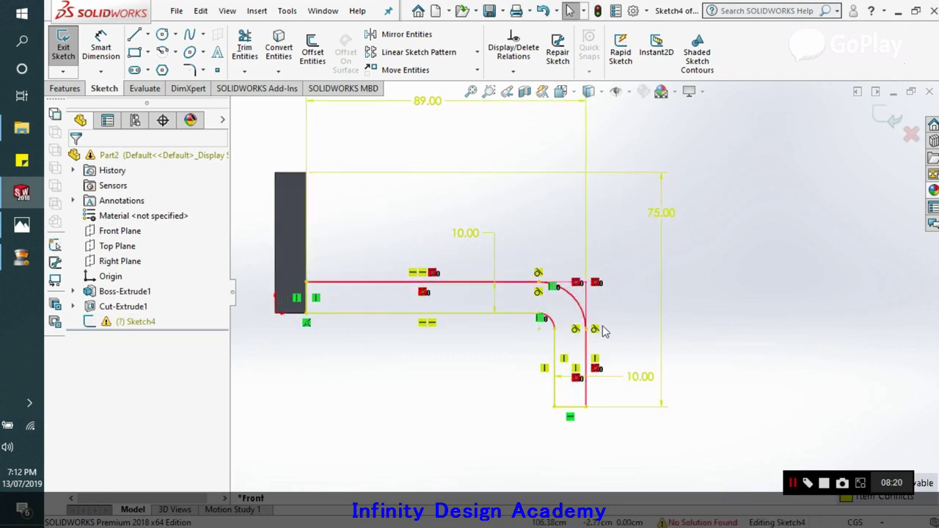
scroll(590, 356, down, 2)
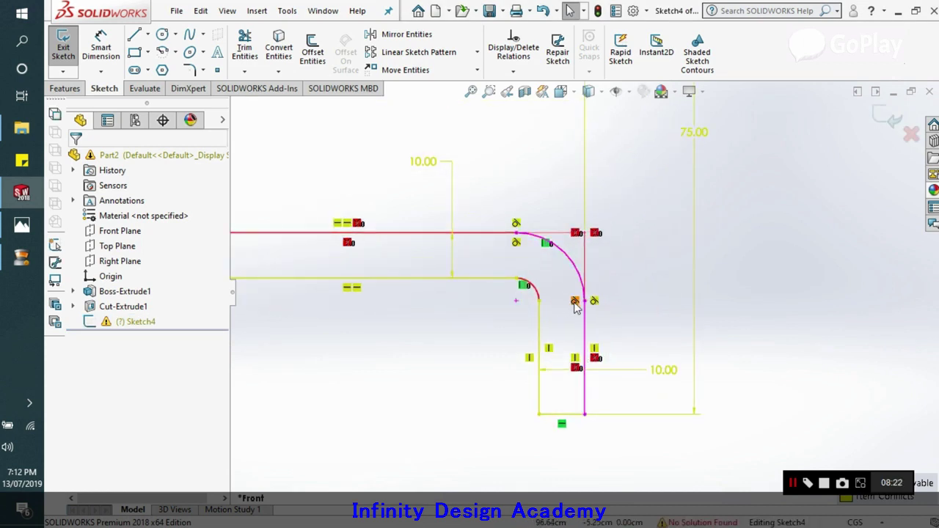
Step: Delete the conflicting relations at the rib corner
click(576, 233)
key(Delete)
scroll(613, 318, down, 2)
scroll(580, 327, up, 3)
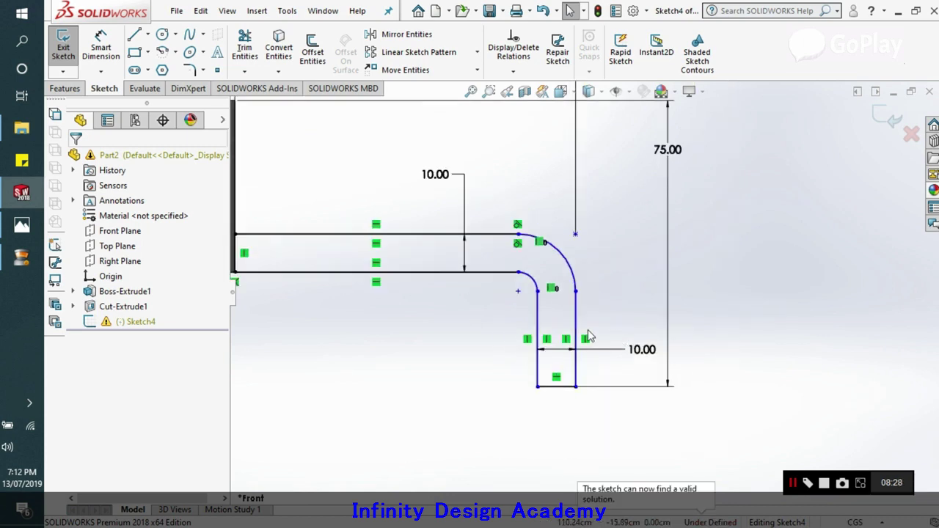
scroll(574, 323, up, 3)
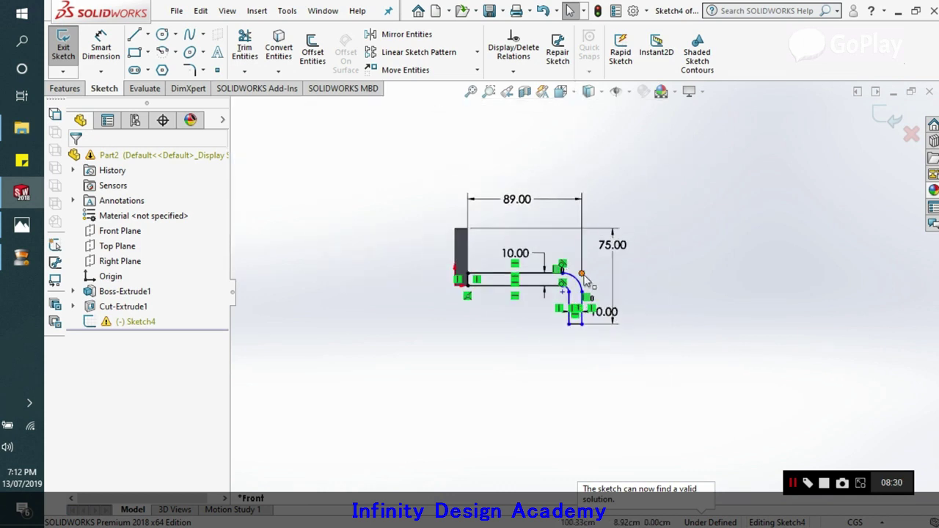
scroll(596, 233, down, 2)
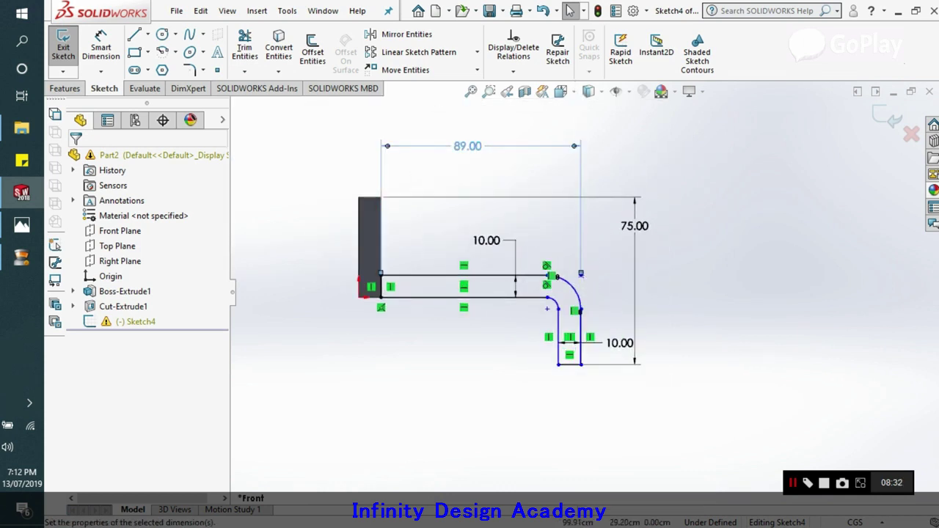
Step: Delete the 89.00 dimension, then check the relation options and the reference drawing
click(584, 240)
key(Delete)
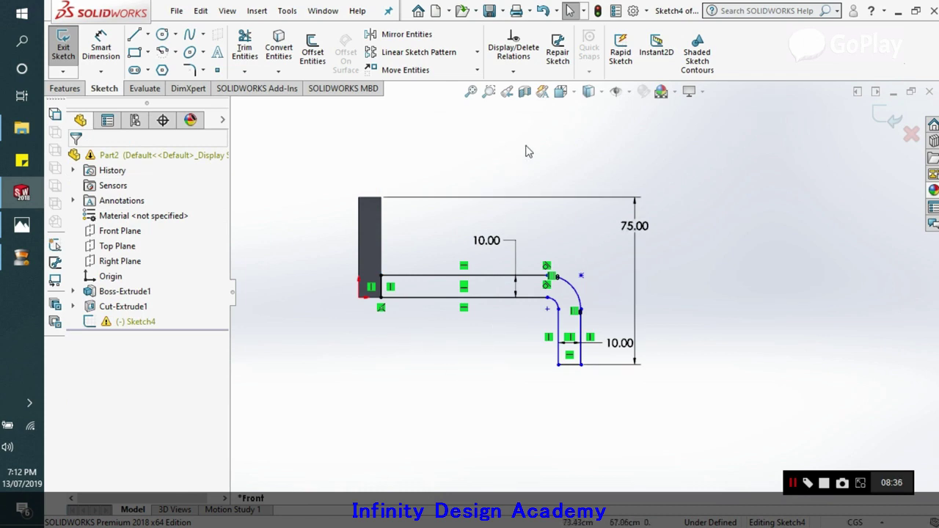
click(490, 239)
scroll(565, 293, down, 2)
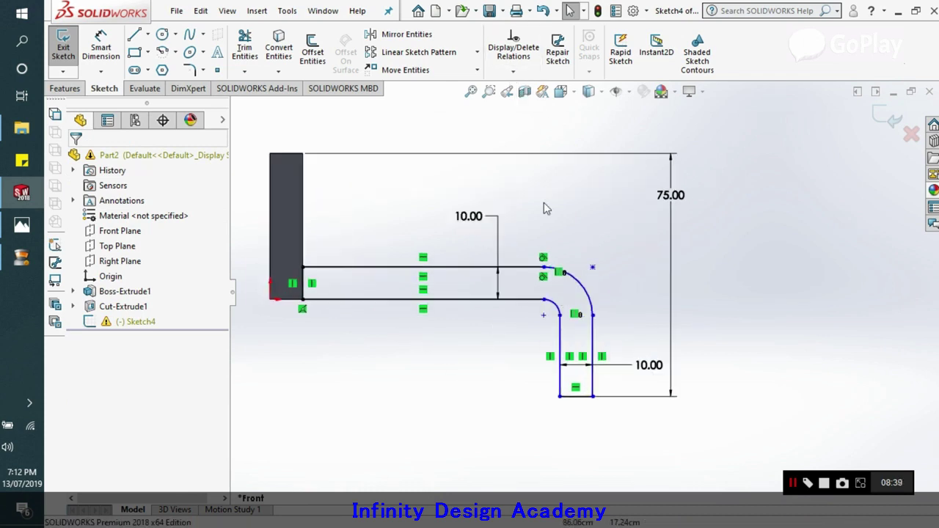
click(514, 72)
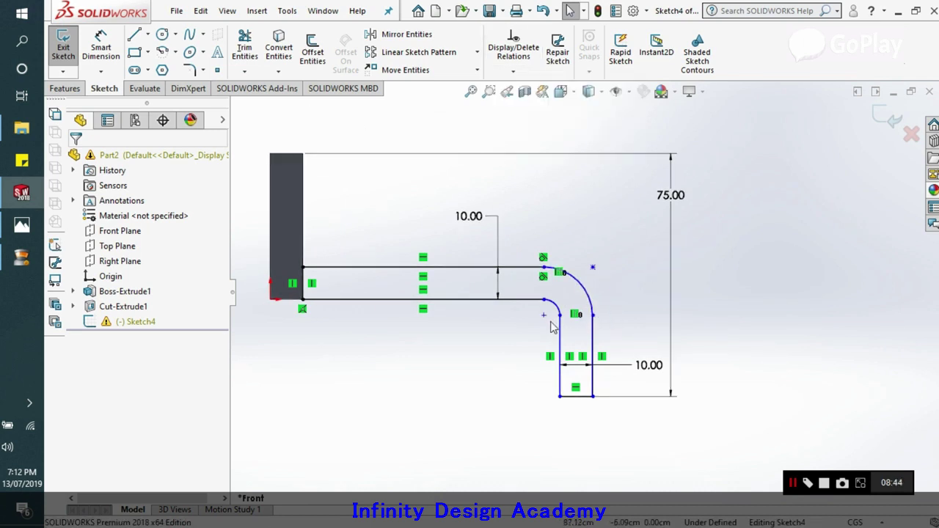
click(22, 225)
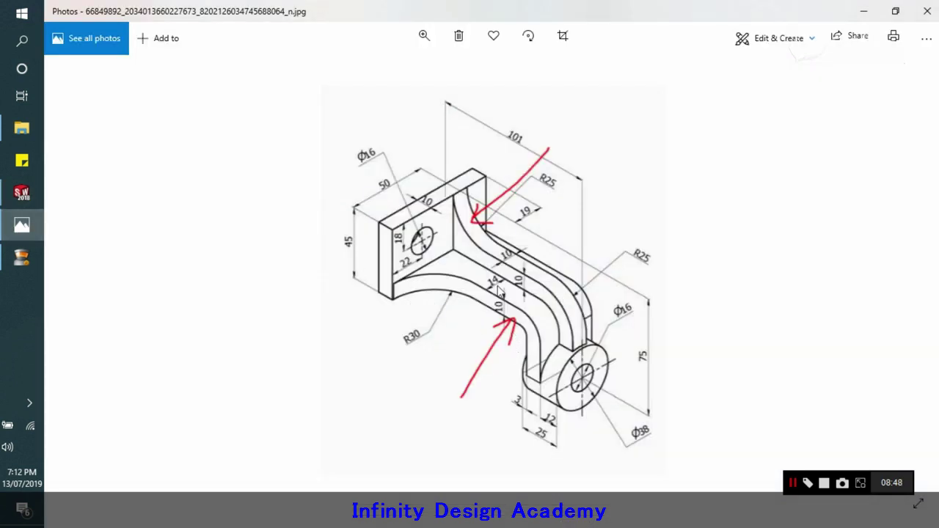
click(36, 219)
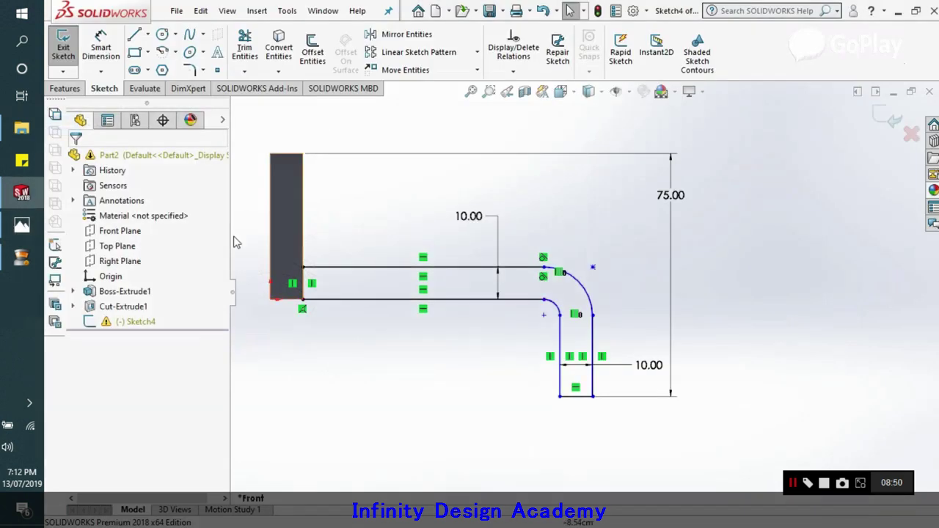
Step: Extrude the rib sketch Up To Vertex at the plate's edge as Boss-Extrude2
click(69, 51)
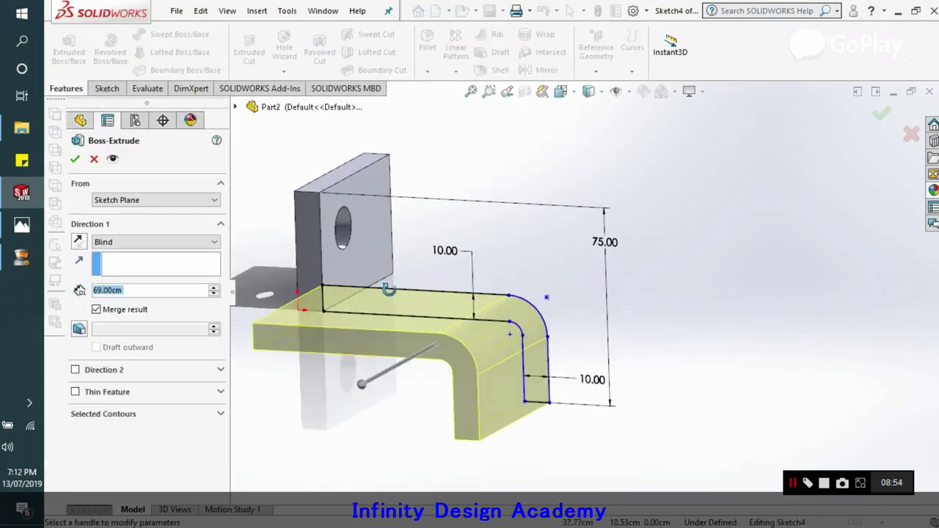
click(415, 246)
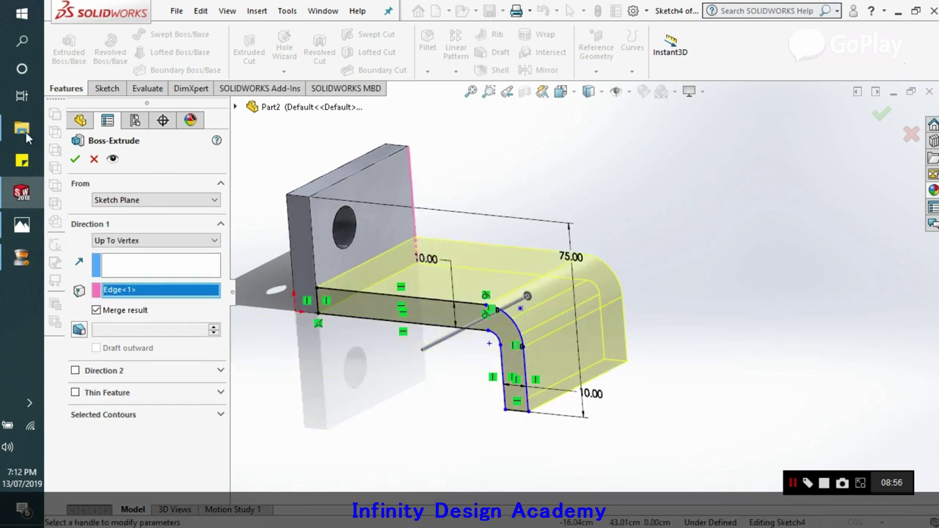
click(75, 158)
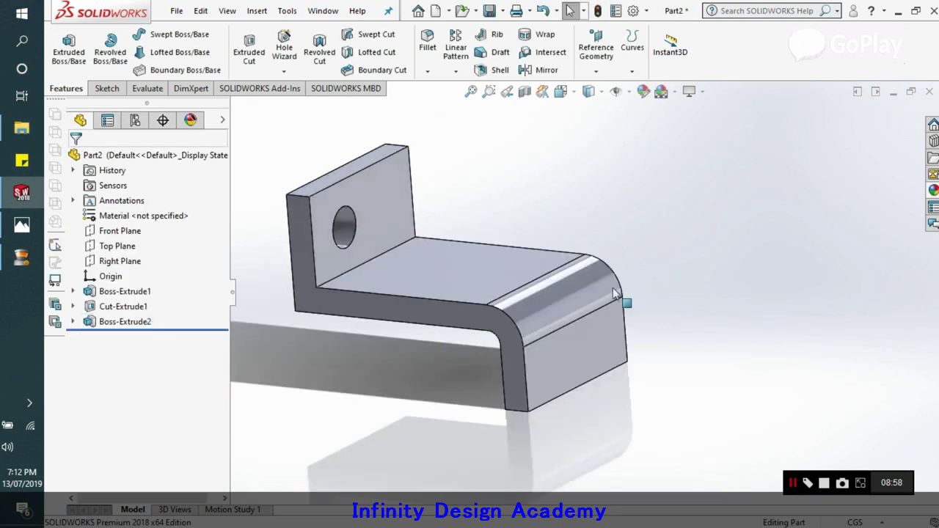
scroll(565, 295, down, 3)
middle_drag(565, 294, 554, 303)
click(22, 225)
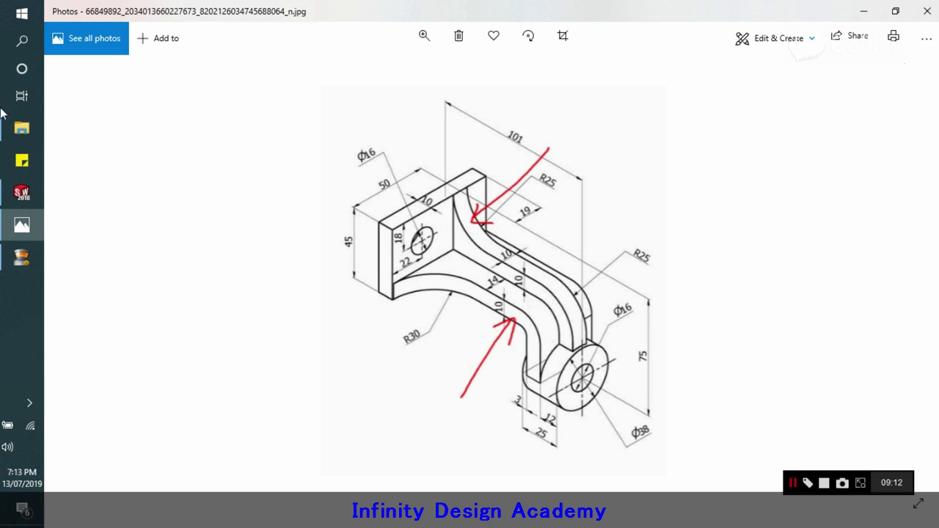
Step: Switch from Photos back to the SOLIDWORKS bracket part
click(22, 192)
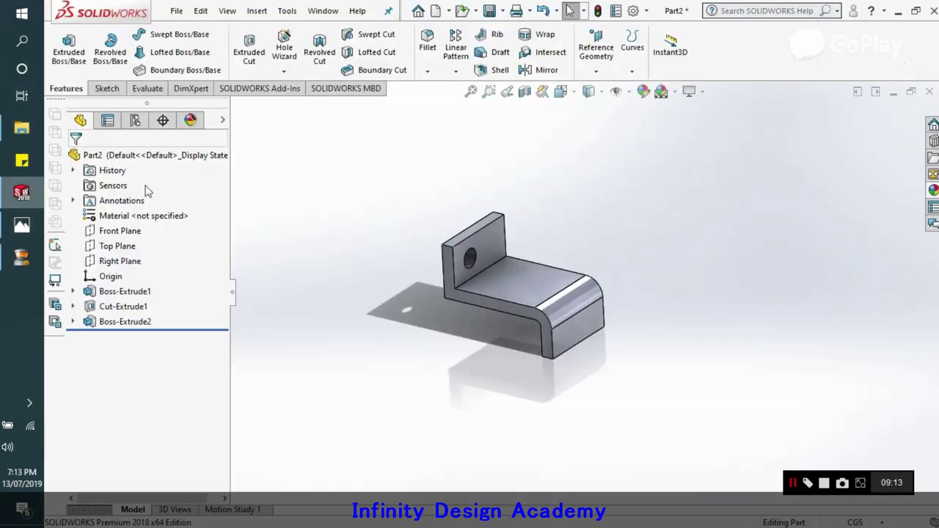
Step: Start Sketch5 on the rib's top face and set the view Normal To
click(107, 88)
click(63, 40)
click(538, 321)
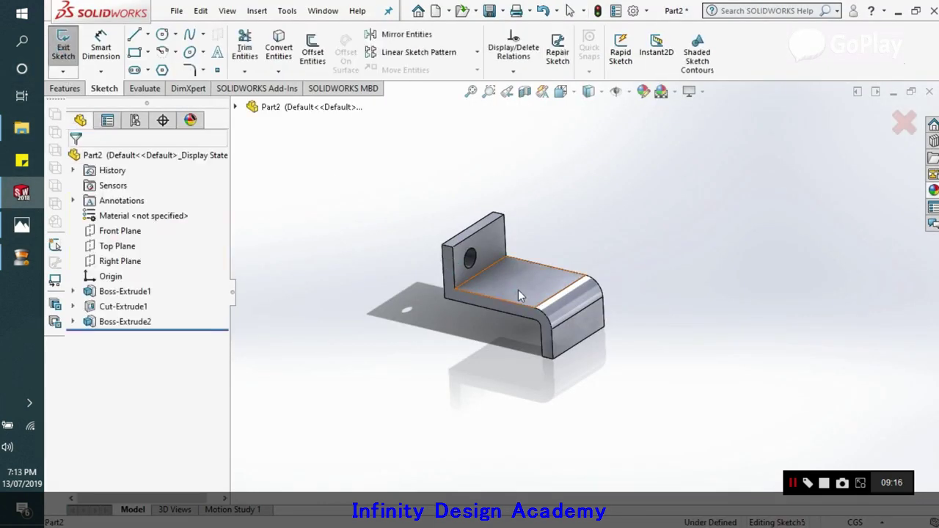
right_click(110, 337)
click(111, 306)
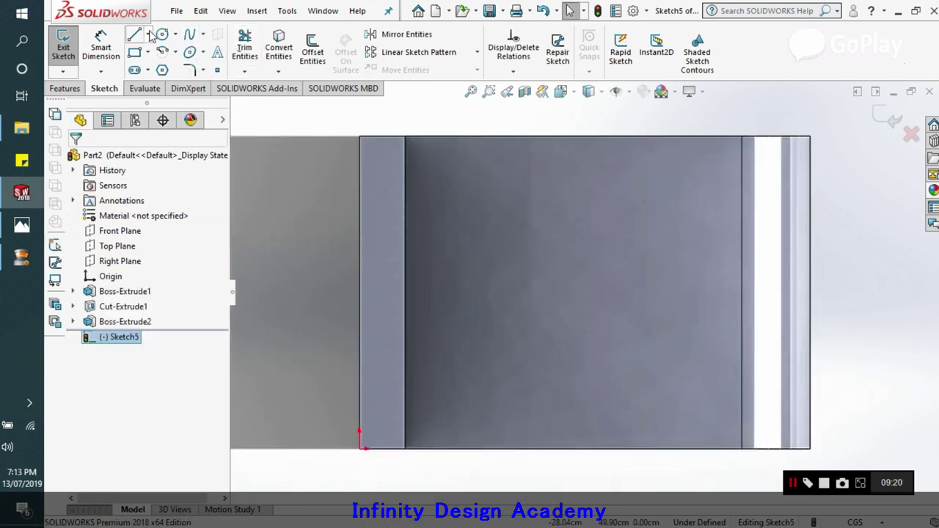
Step: Offset the bottom edge by 30 to create the horizontal line
click(134, 34)
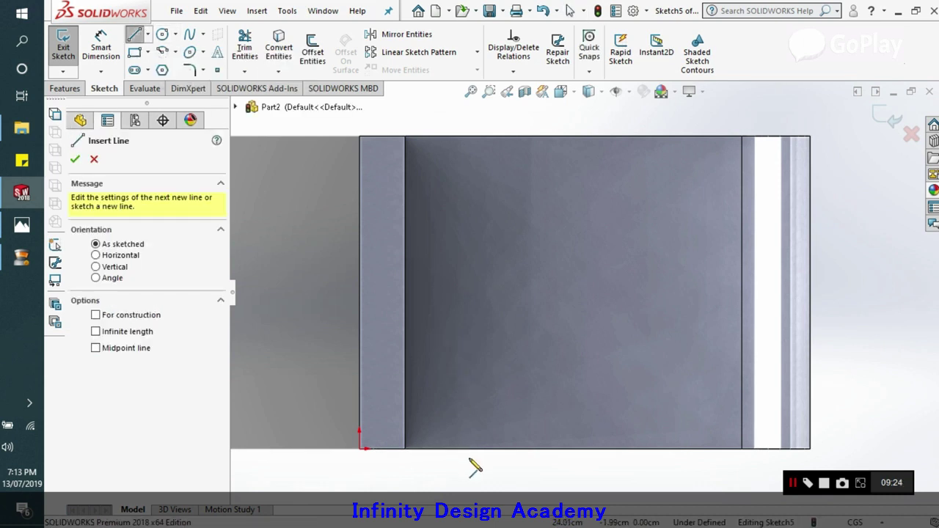
click(279, 52)
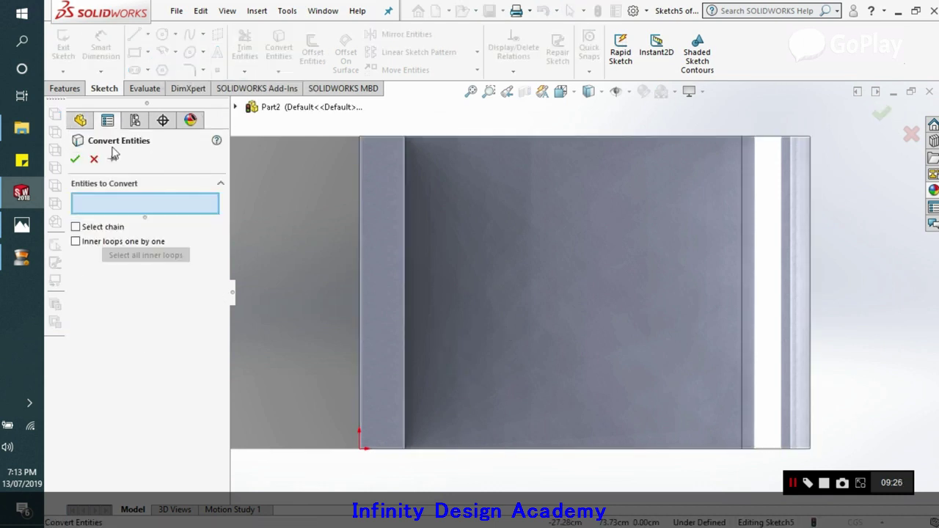
click(94, 159)
click(312, 51)
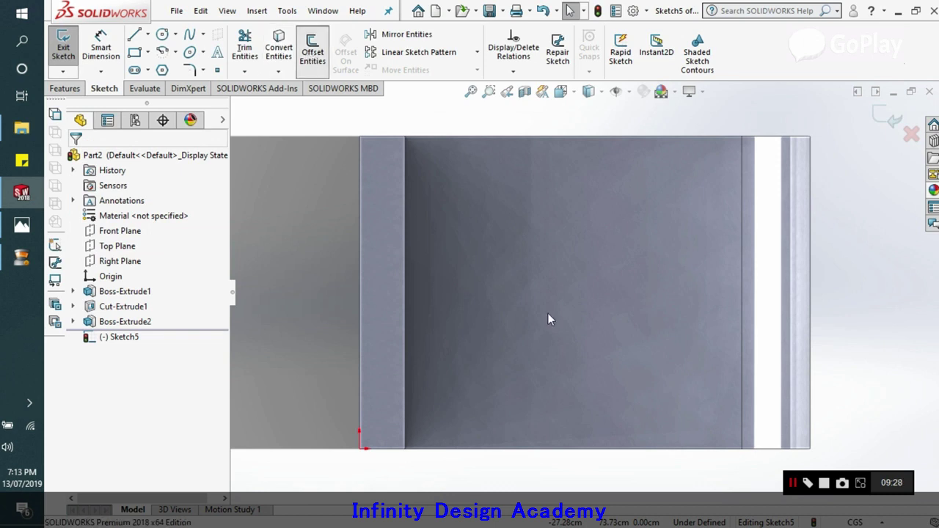
click(559, 451)
text(30)
key(Return)
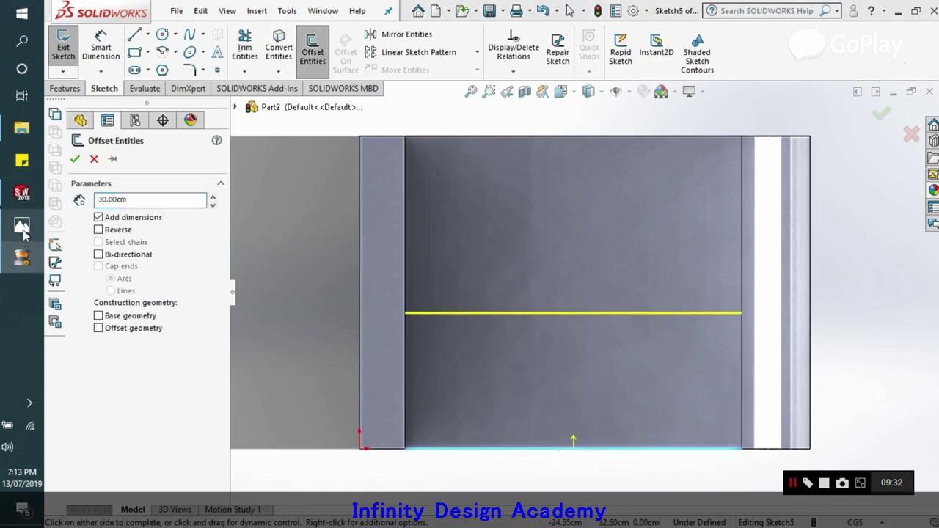
click(24, 227)
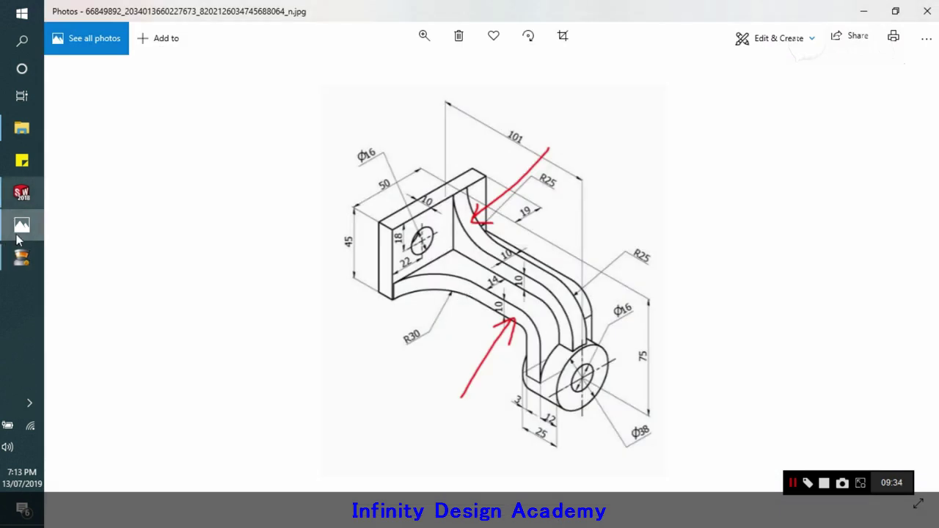
click(22, 192)
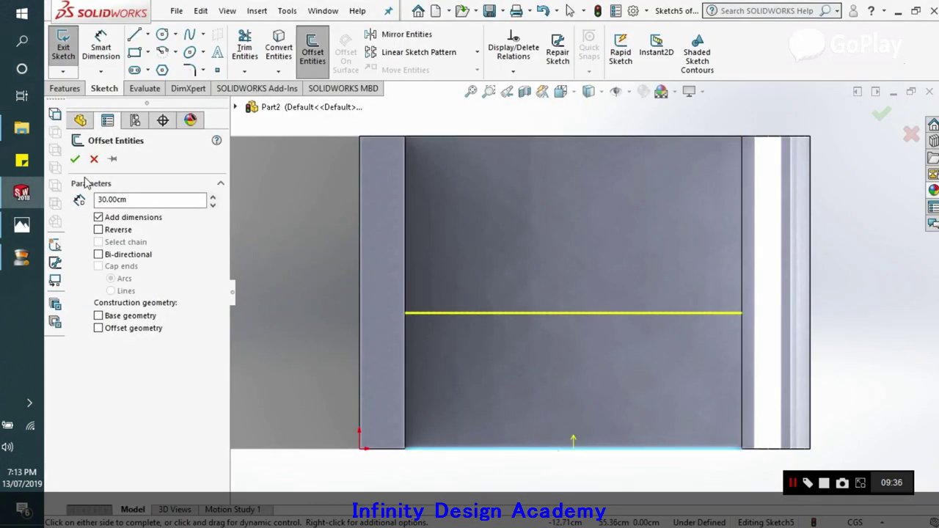
click(523, 347)
scroll(523, 346, up, 2)
scroll(510, 337, down, 2)
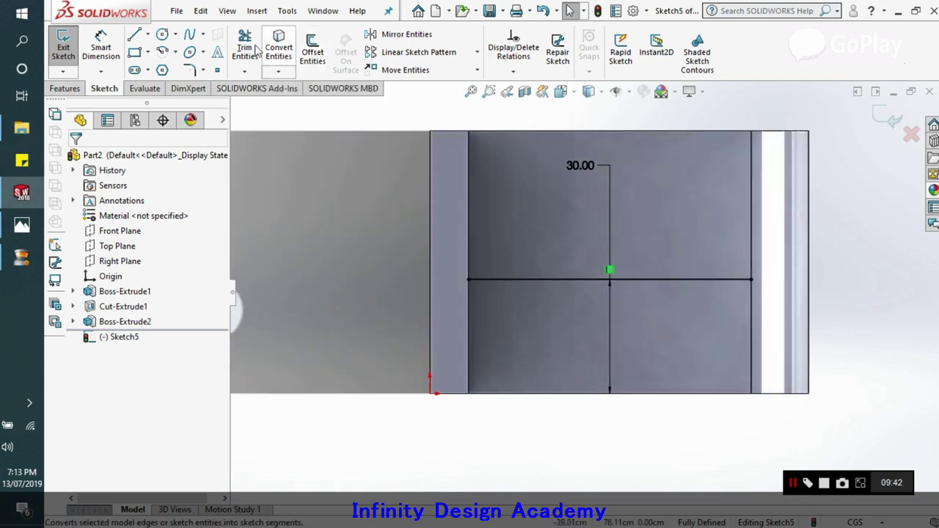
Step: Convert the left vertical model edge and trim its excess above the horizontal line
click(279, 47)
click(470, 236)
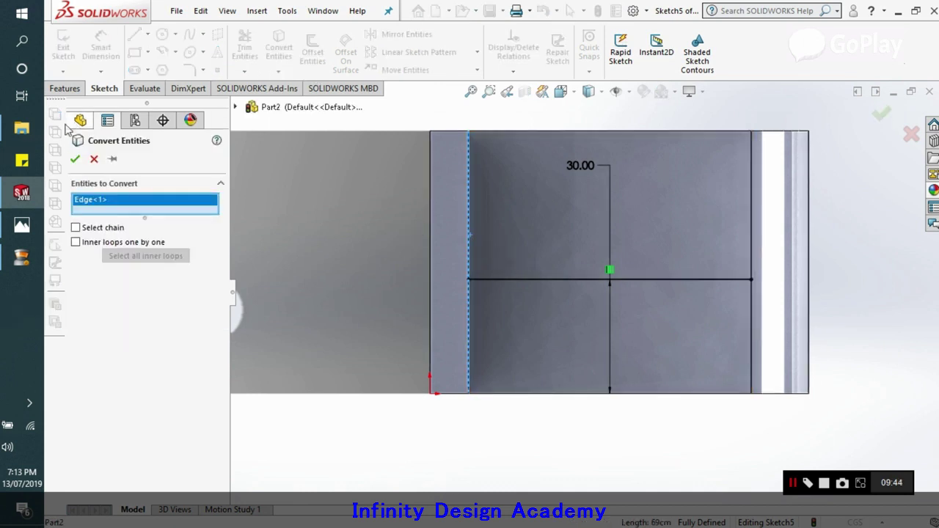
click(75, 161)
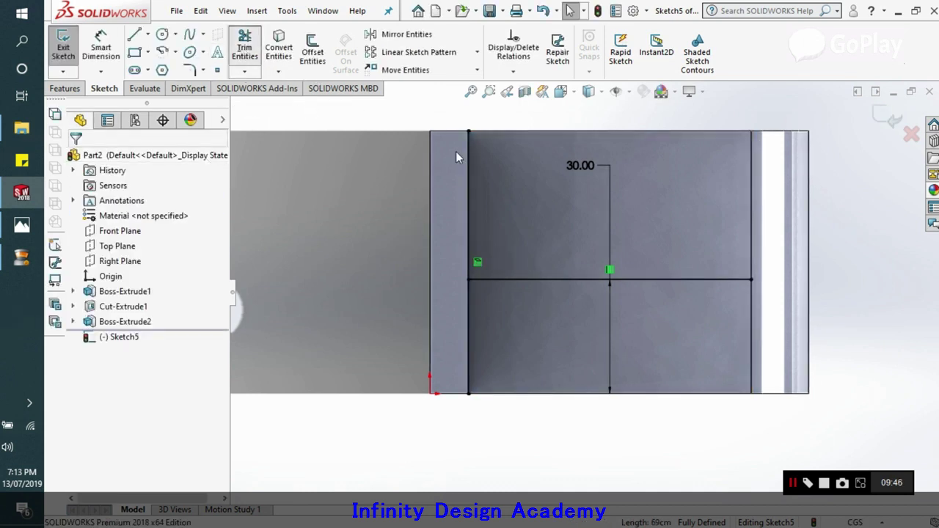
click(244, 47)
drag(426, 217, 528, 192)
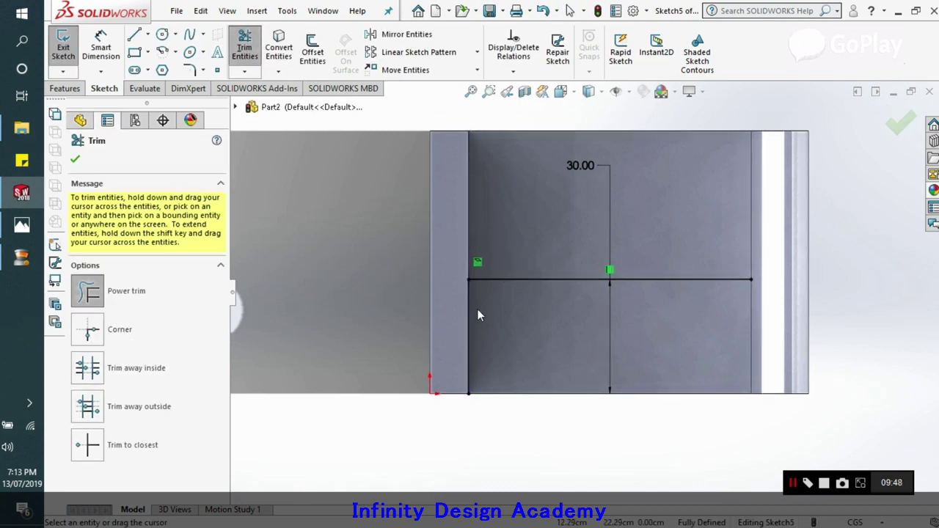
click(75, 159)
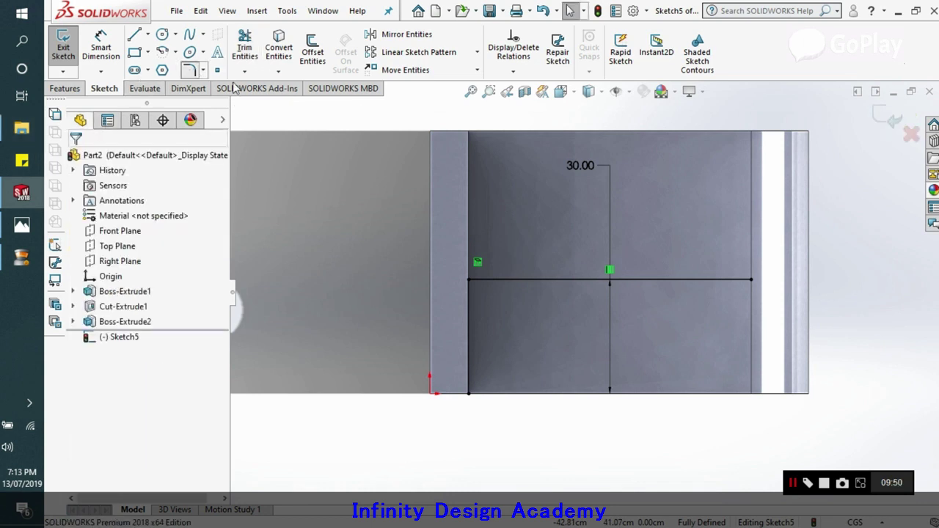
Step: Try a radius 40 fillet at the corner, then undo it
click(468, 298)
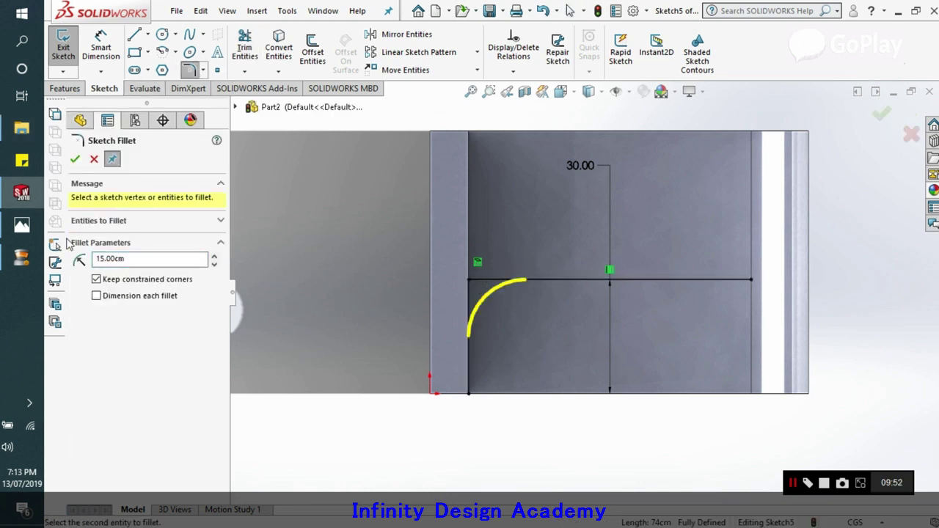
double_click(117, 259)
text(40)
key(Return)
click(76, 160)
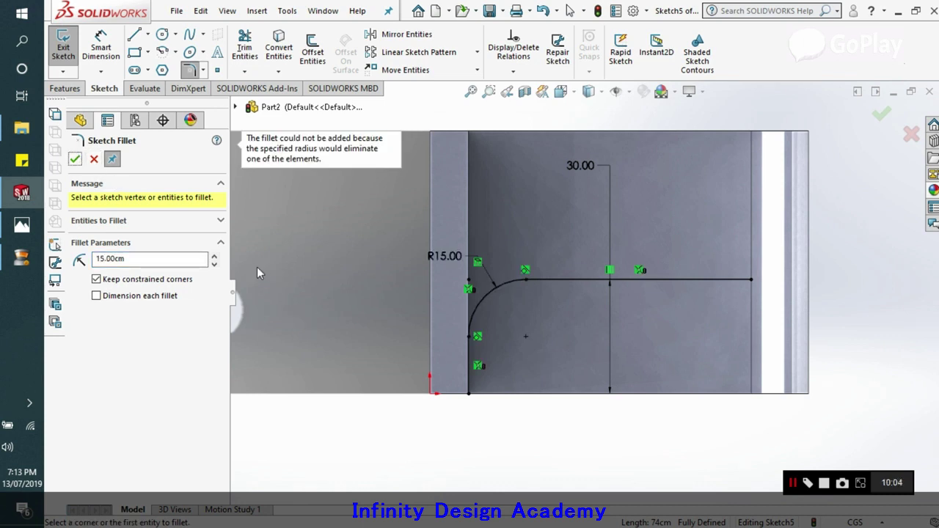
key(ctrl+z)
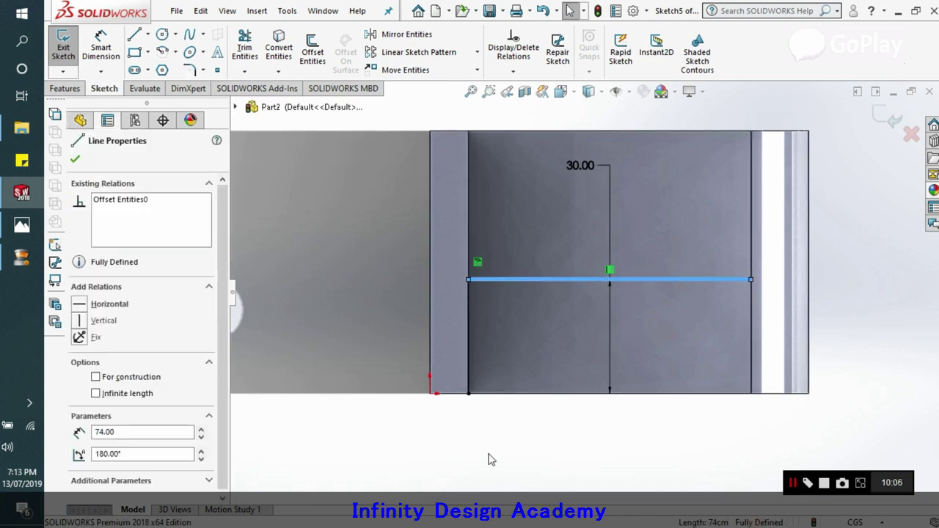
key(Escape)
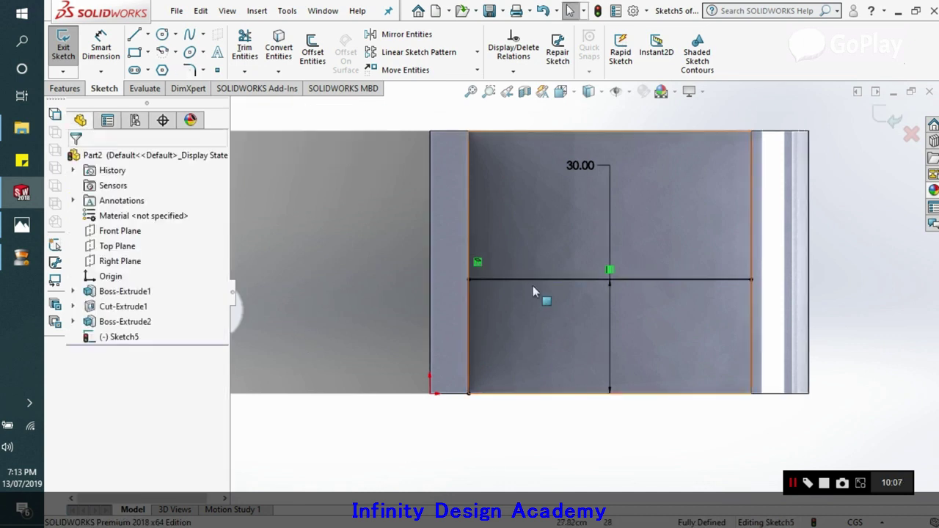
Step: Retry the corner fillet at radius 25, then 30, and cancel after 30 is rejected
click(32, 226)
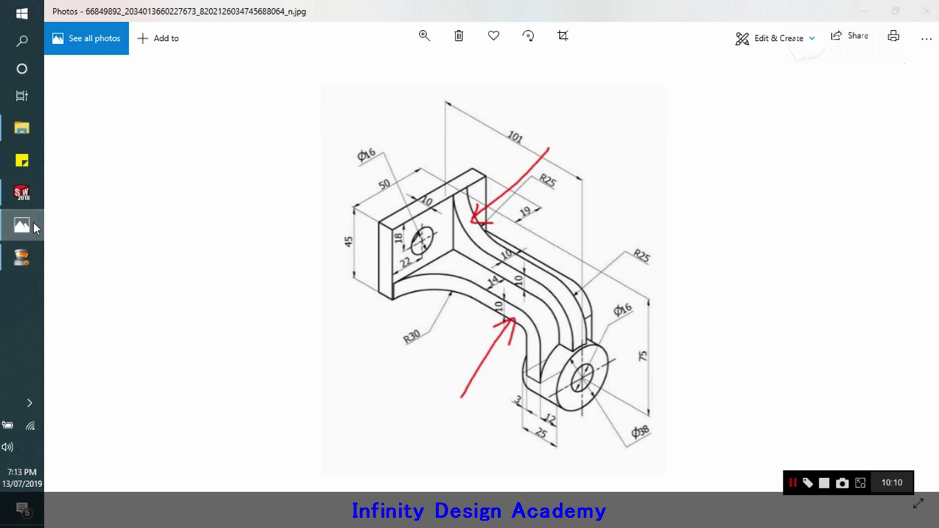
click(33, 223)
scroll(629, 418, down, 2)
scroll(557, 423, up, 2)
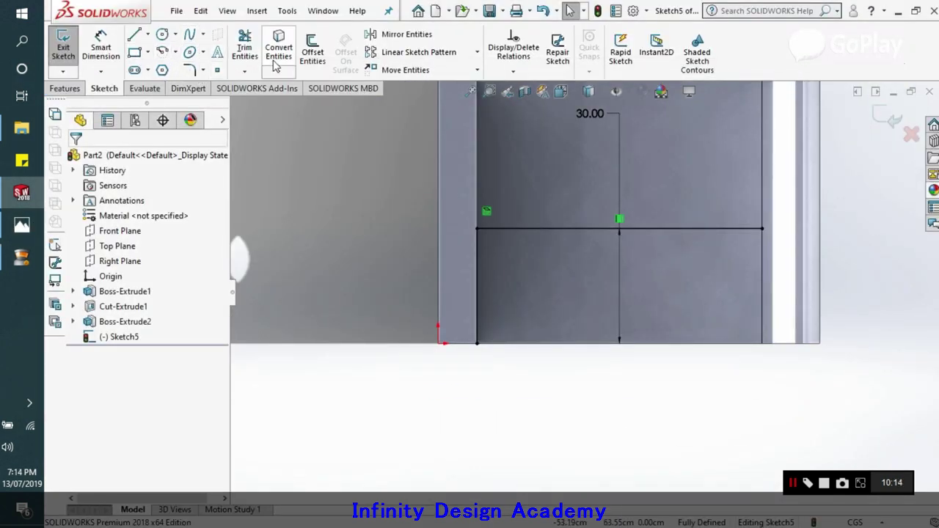
click(189, 70)
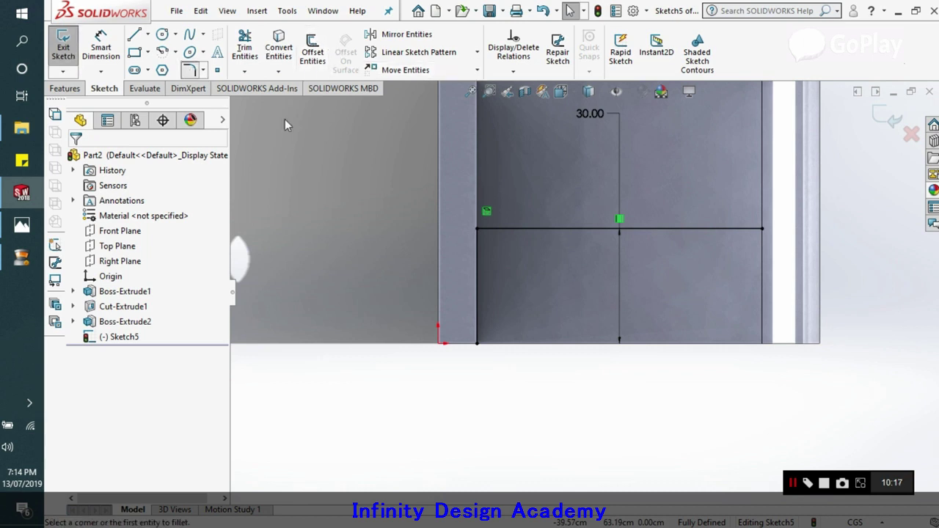
click(478, 231)
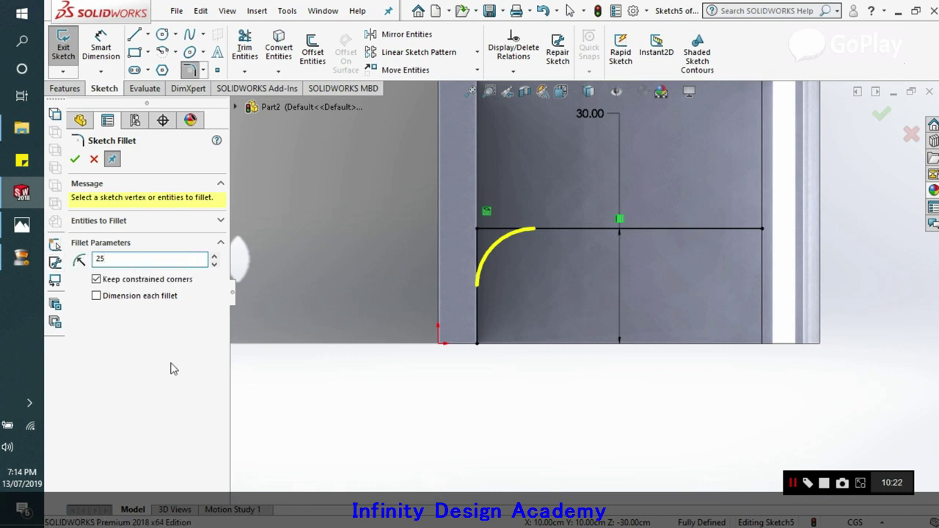
key(Return)
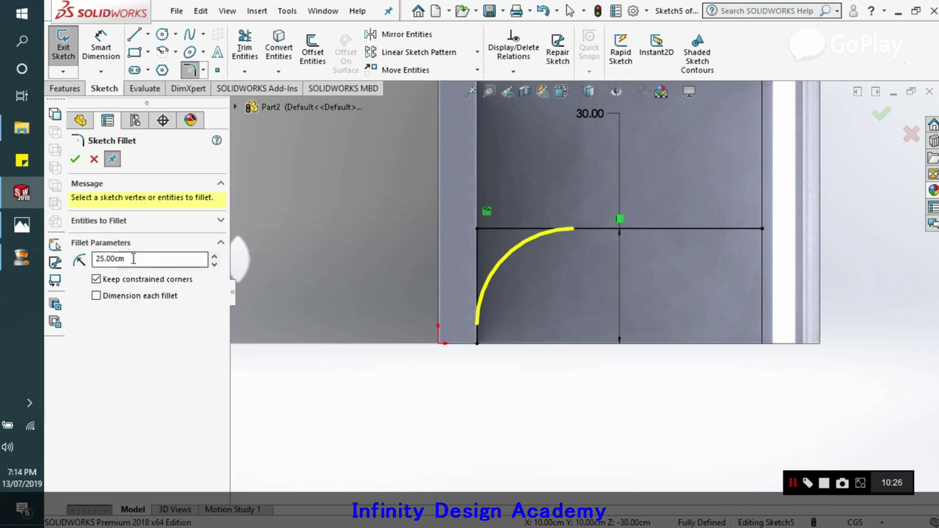
drag(135, 259, 77, 259)
key(Return)
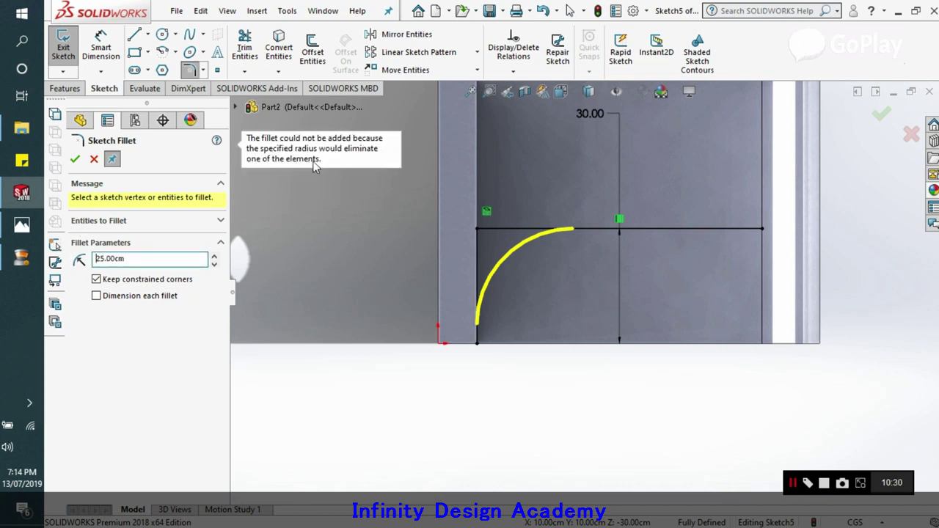
scroll(608, 287, up, 2)
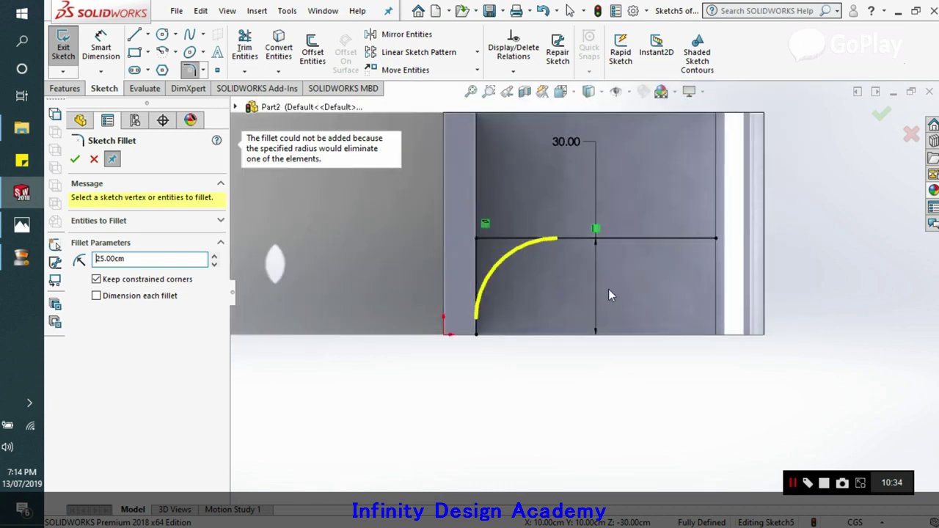
key(Escape)
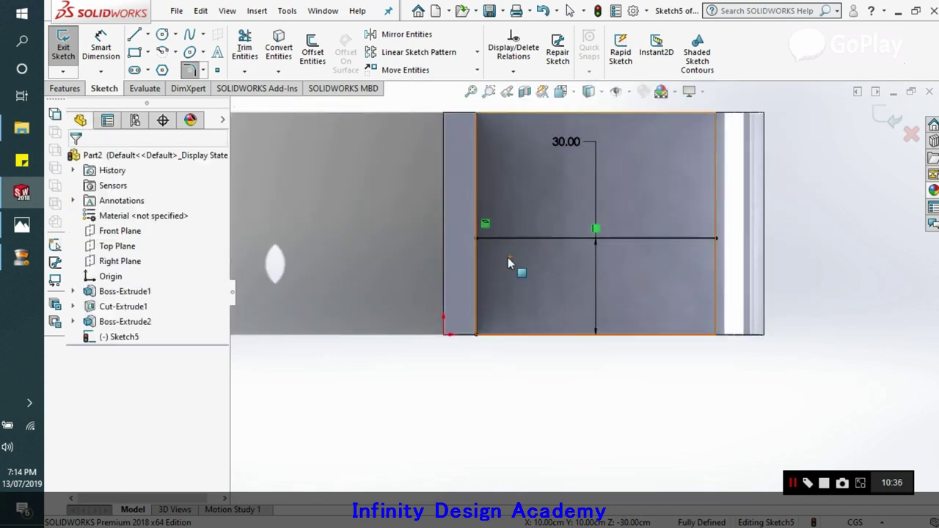
Step: Offset the vertical edge 30 cm, reversed to the inner side of the part
click(514, 240)
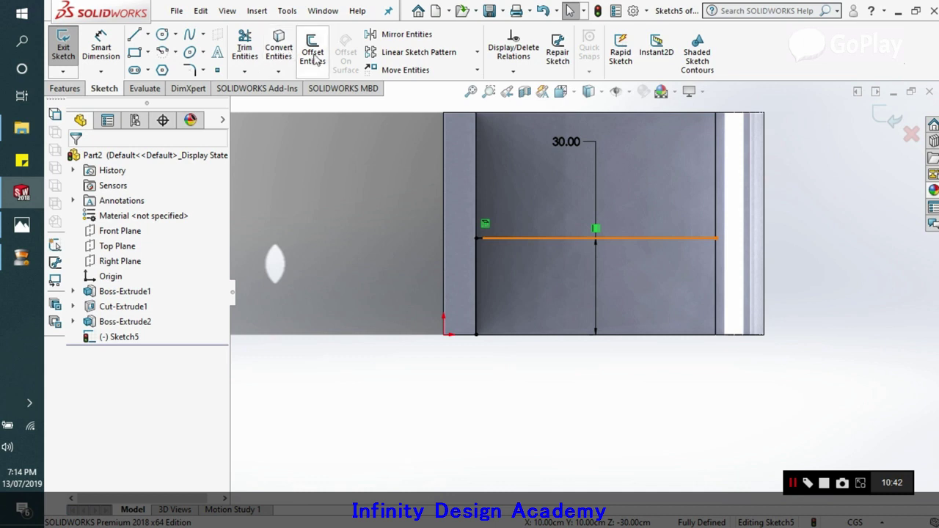
click(313, 53)
click(477, 256)
click(97, 229)
click(75, 158)
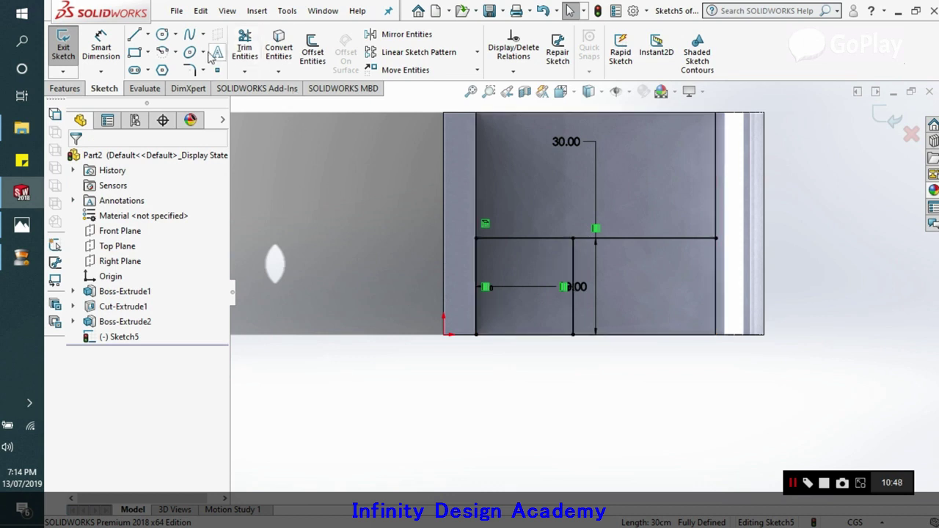
Step: Draw a trial three-point circle through the line intersection and the bottom-left corner
click(170, 54)
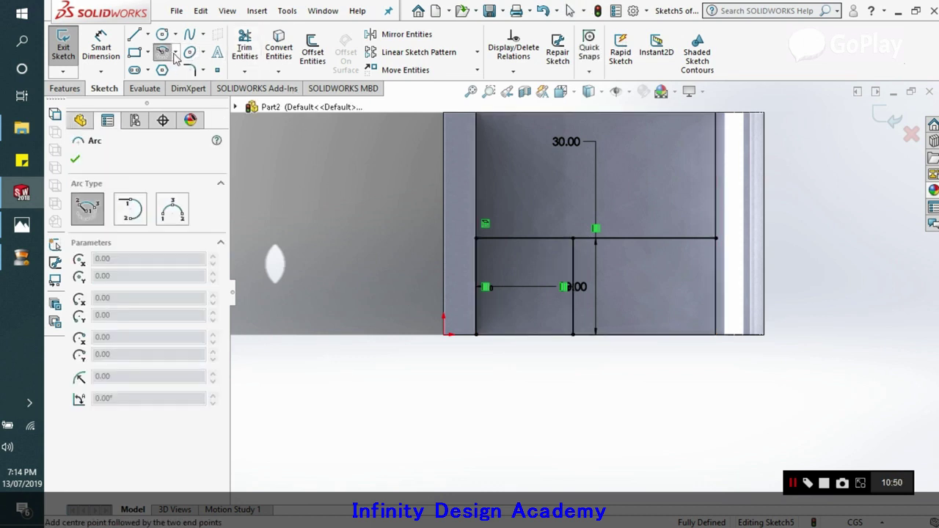
click(175, 53)
click(175, 36)
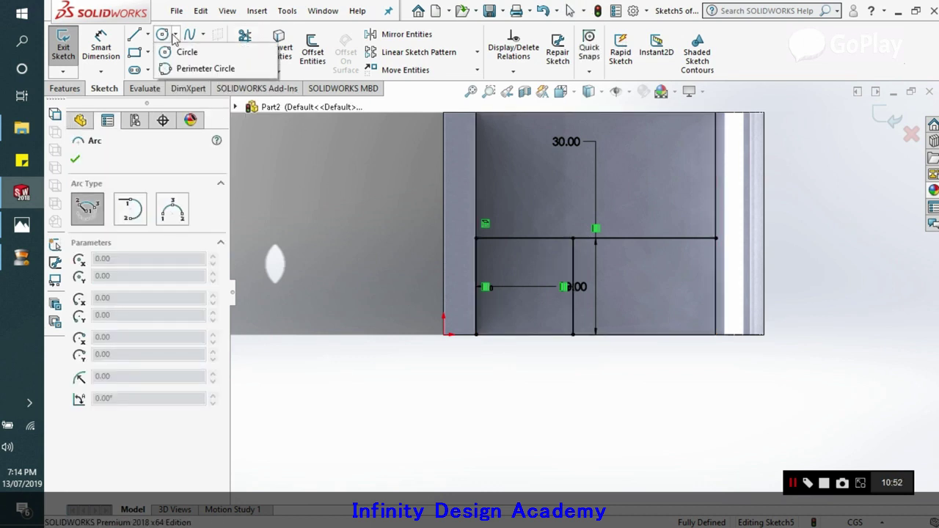
click(204, 68)
click(572, 239)
click(536, 309)
click(477, 336)
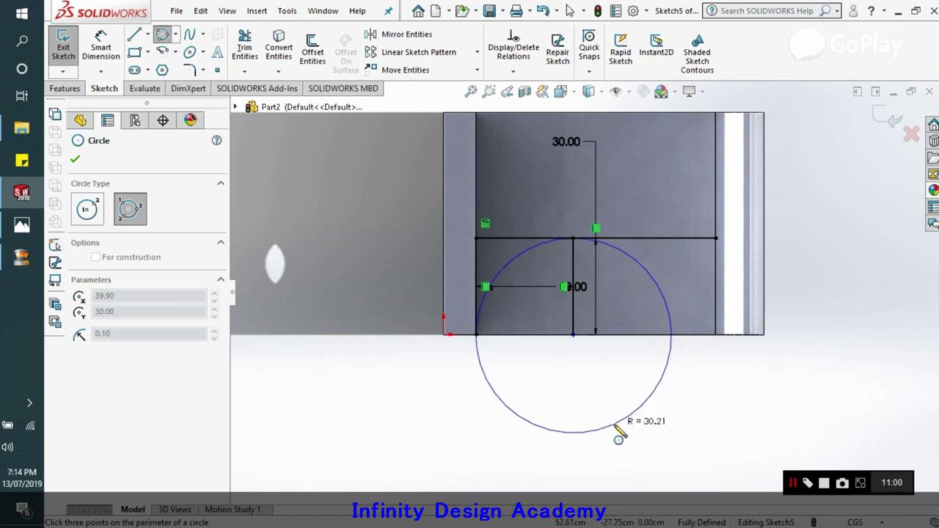
click(623, 436)
Step: Dimension the trial circle's diameter to 30, then undo the change
key(d)
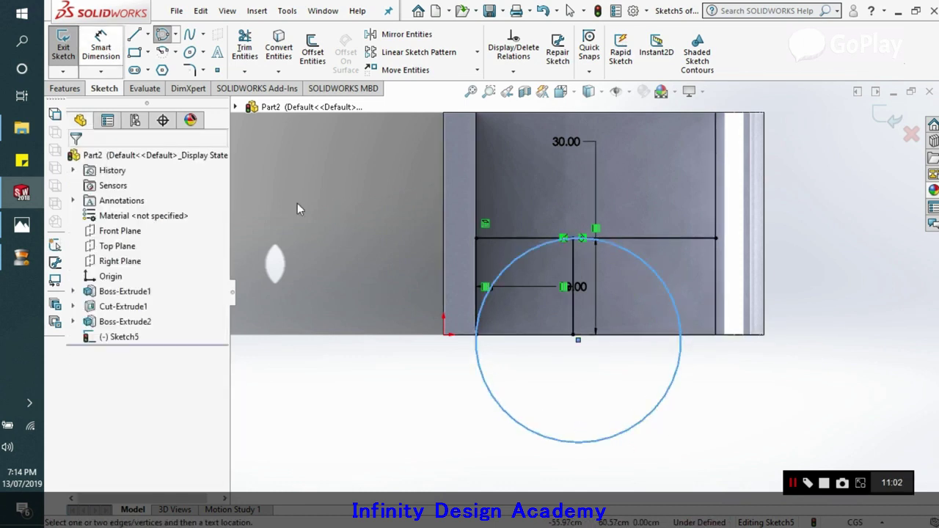
click(674, 386)
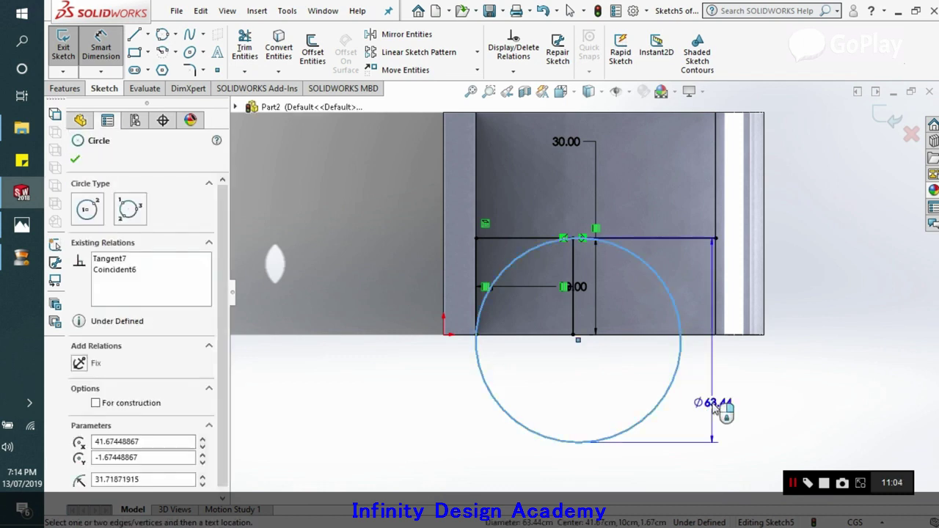
click(715, 410)
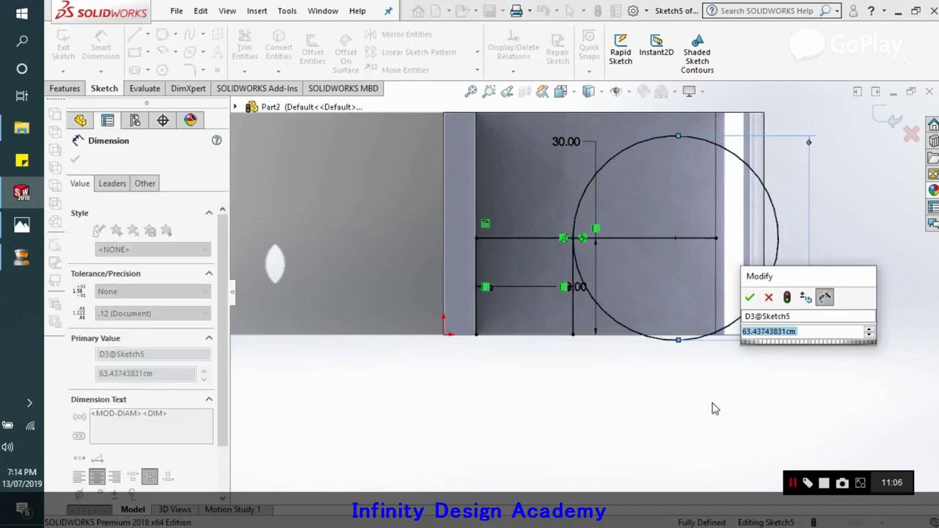
text(30)
key(Return)
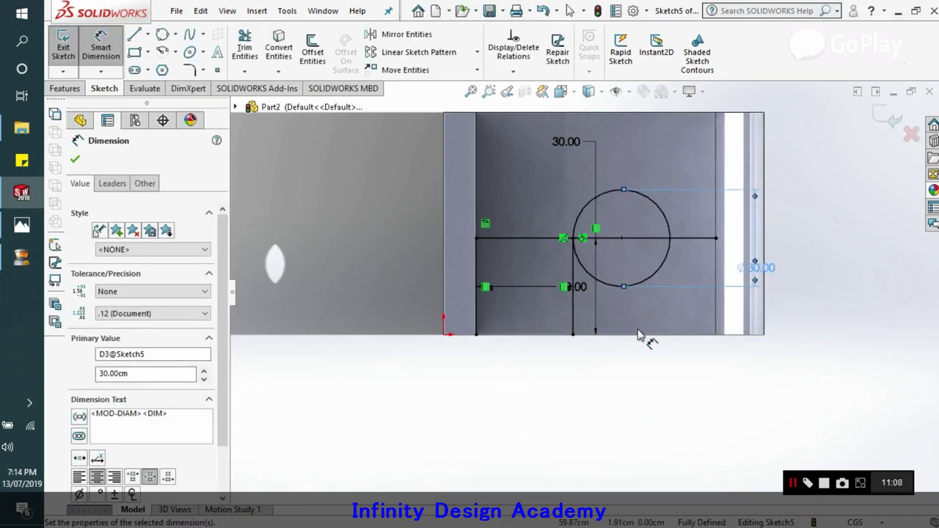
key(ctrl+z)
key(ctrl+z)
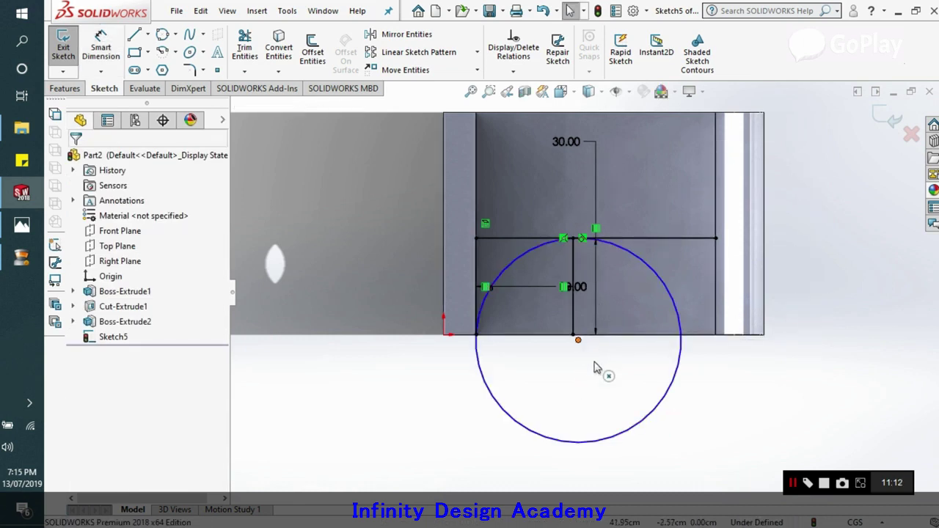
click(578, 342)
key(ctrl+z)
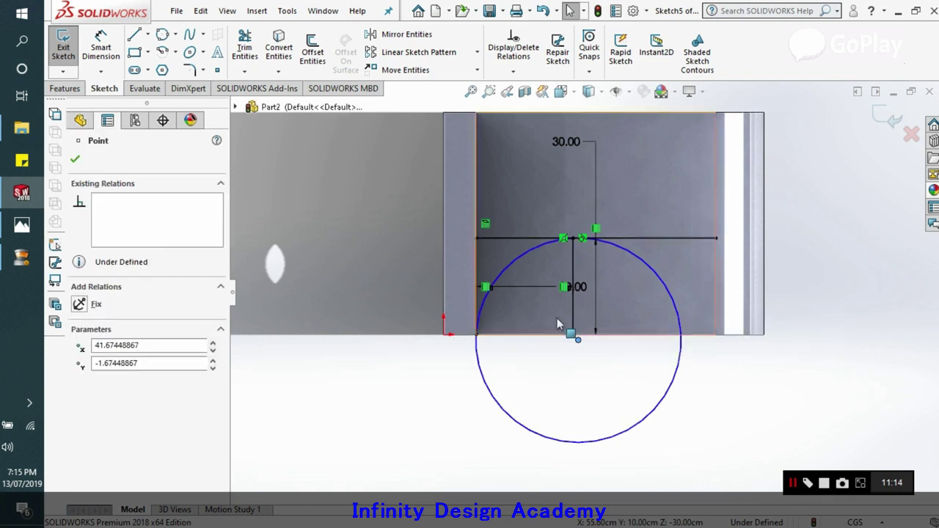
Step: Re-dimension the circle unchanged, then undo the dimension and remove the trial circle
click(101, 48)
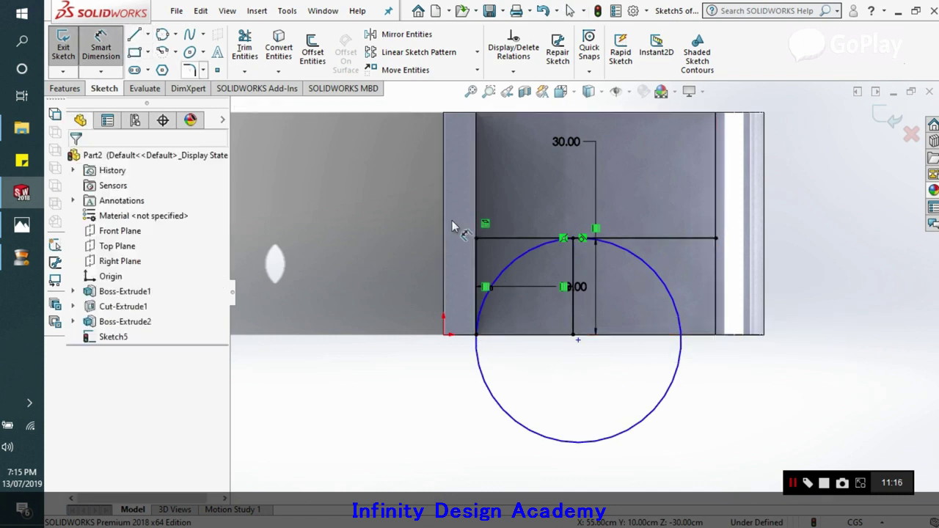
click(678, 367)
click(719, 394)
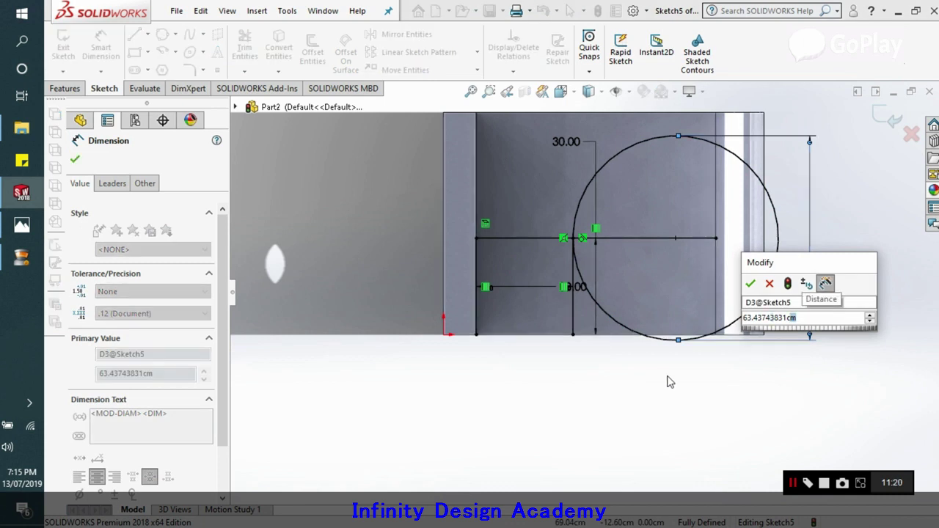
key(Return)
key(ctrl+z)
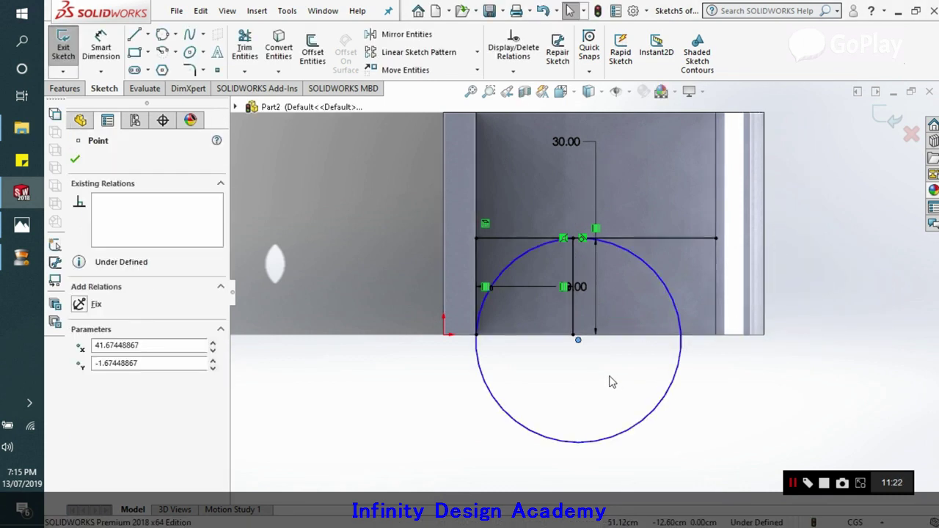
key(ctrl+z)
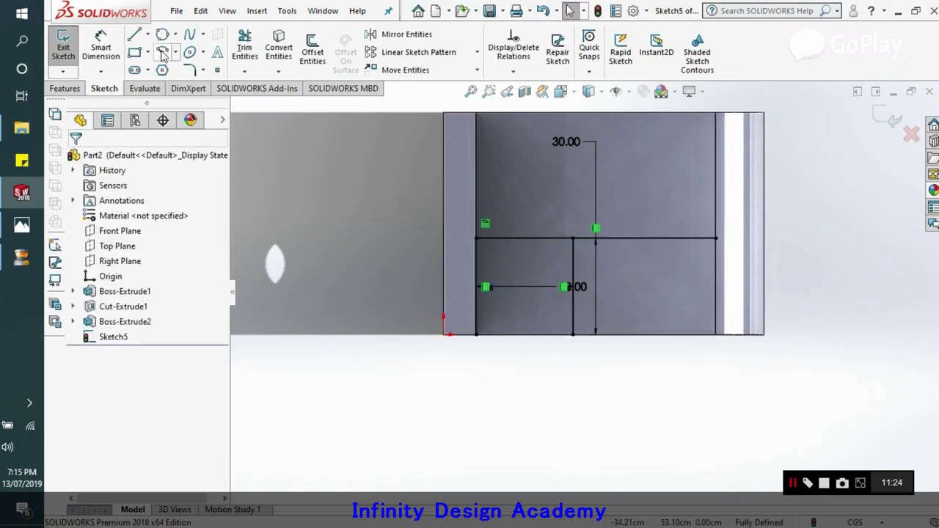
Step: Start a Centerpoint Arc centred at the offset line's bottom end, beginning at the lower-left corner
click(176, 53)
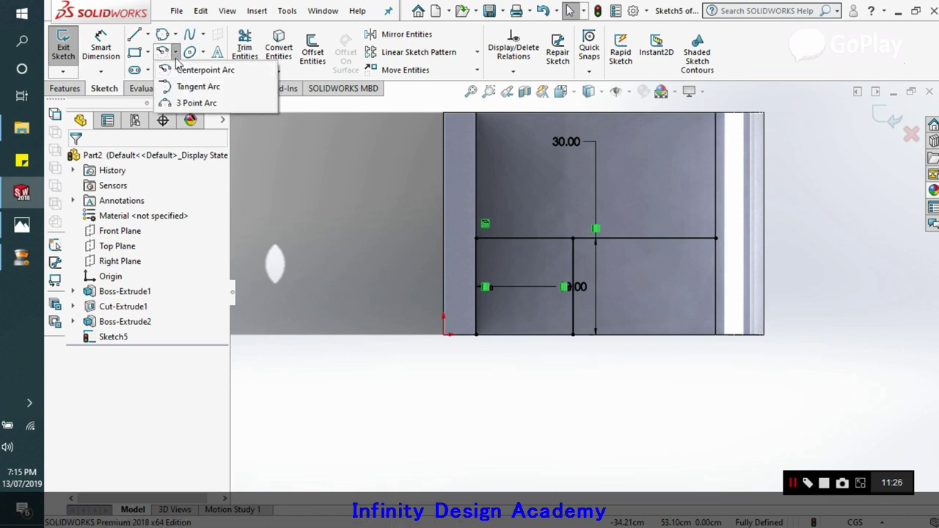
click(192, 70)
click(573, 335)
click(573, 238)
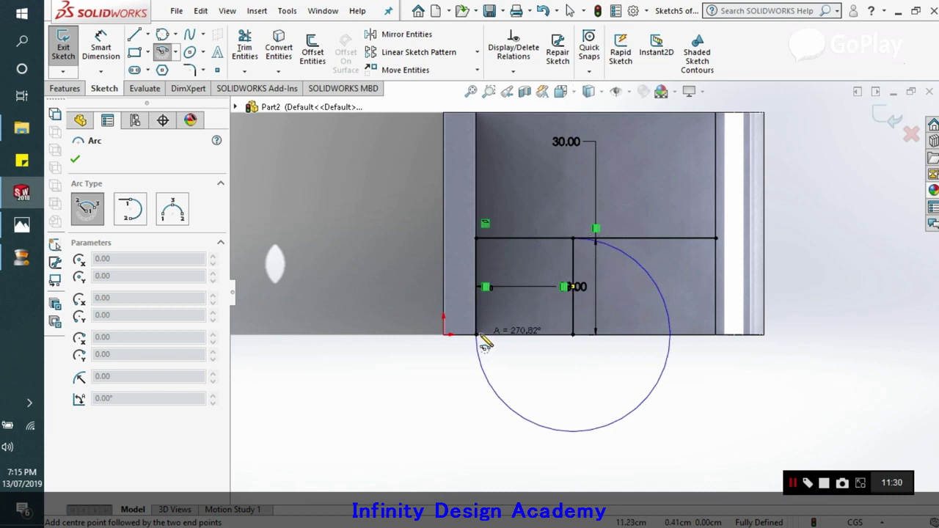
click(576, 250)
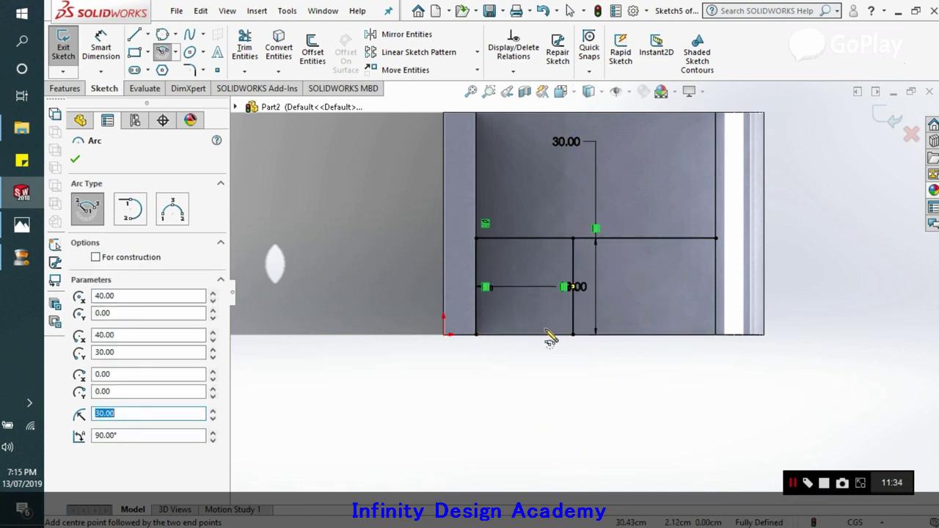
click(576, 337)
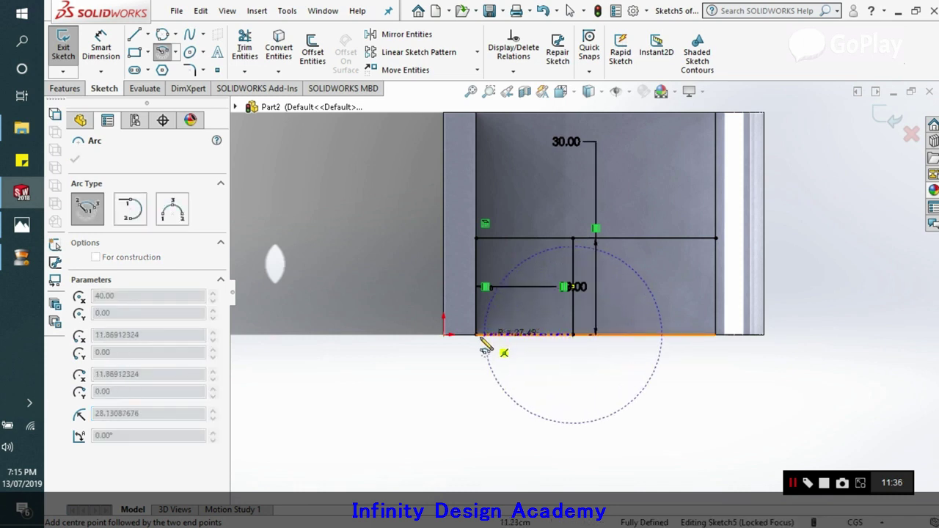
click(480, 339)
Step: Finish the quarter arc on the top line and trim away the surrounding leftover lines
click(576, 241)
click(76, 160)
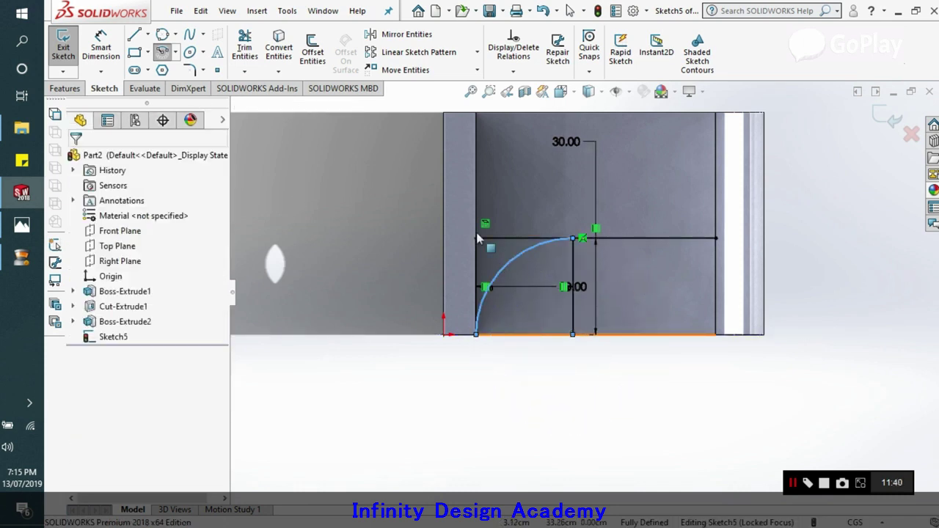
click(245, 47)
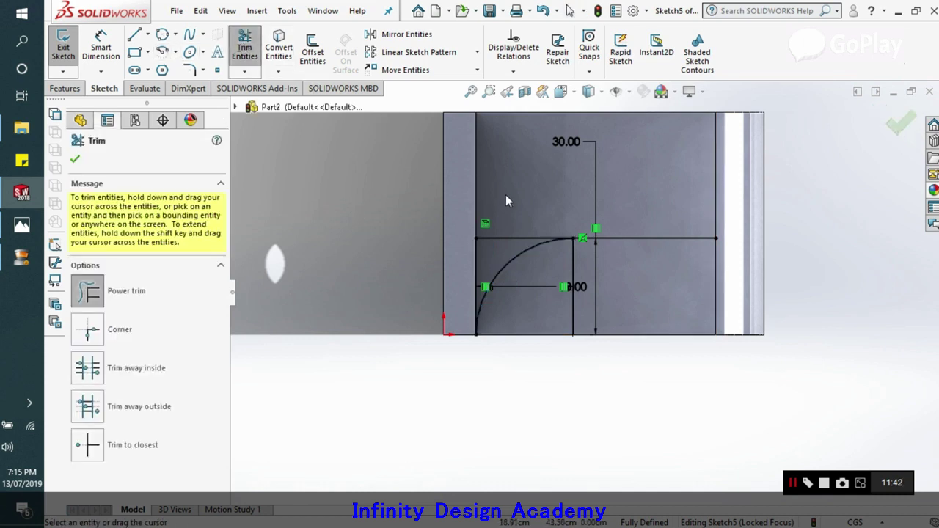
drag(505, 208, 447, 266)
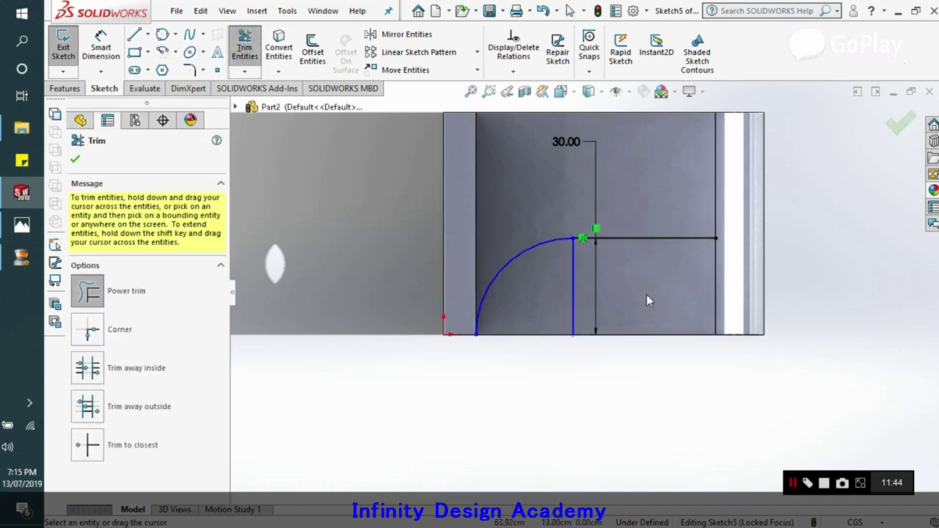
mouse_move(562, 293)
mouse_down()
mouse_move(643, 389)
mouse_move(626, 329)
mouse_up()
scroll(626, 330, up, 2)
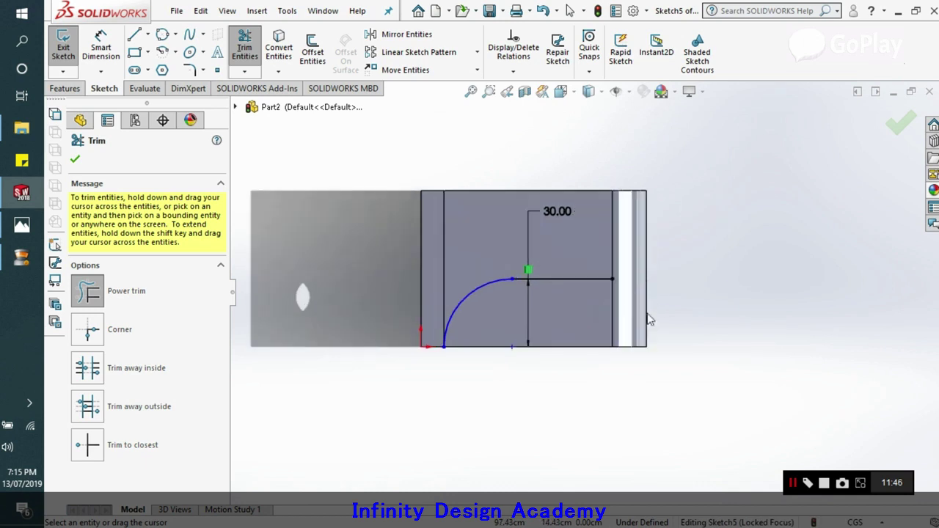
Step: Extend a horizontal line from the top line's end past the part
click(134, 35)
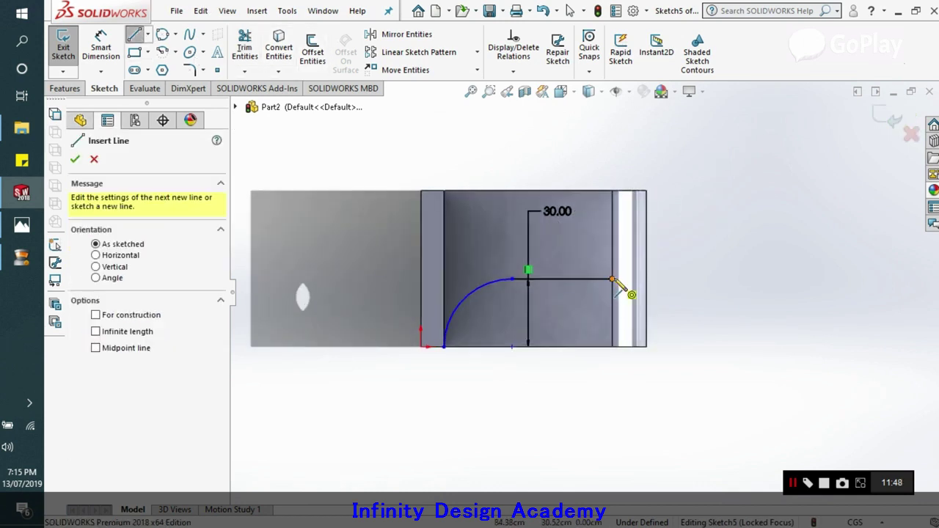
click(614, 280)
click(679, 279)
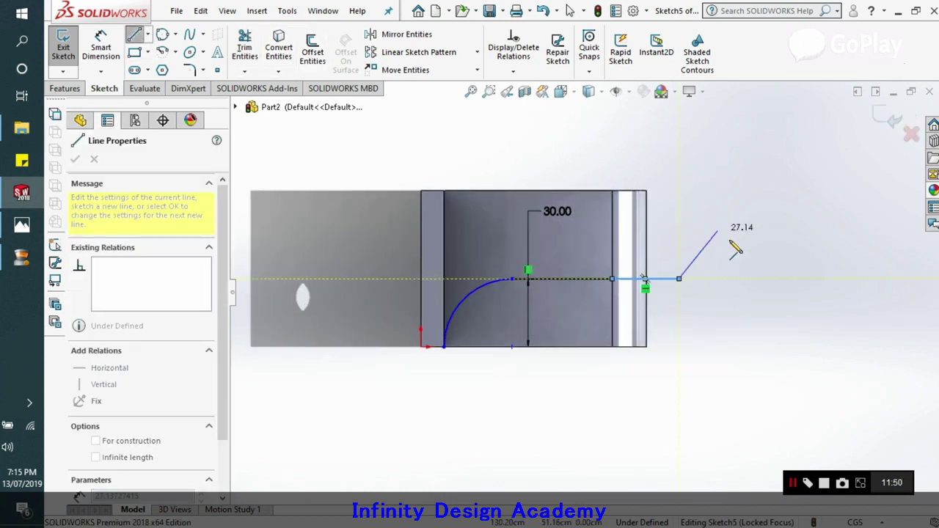
key(Escape)
key(Escape)
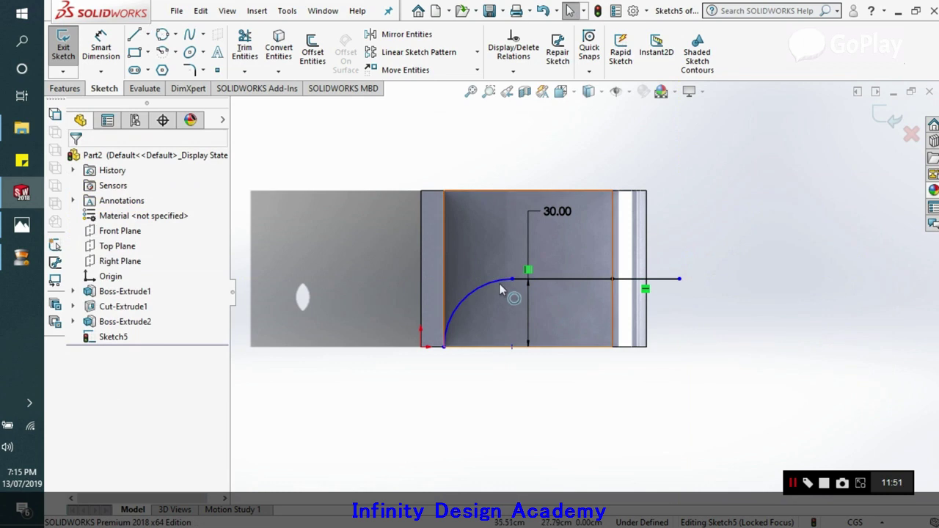
Step: Close the profile with lines down from the arc, across the bottom, and back up
click(134, 34)
click(444, 347)
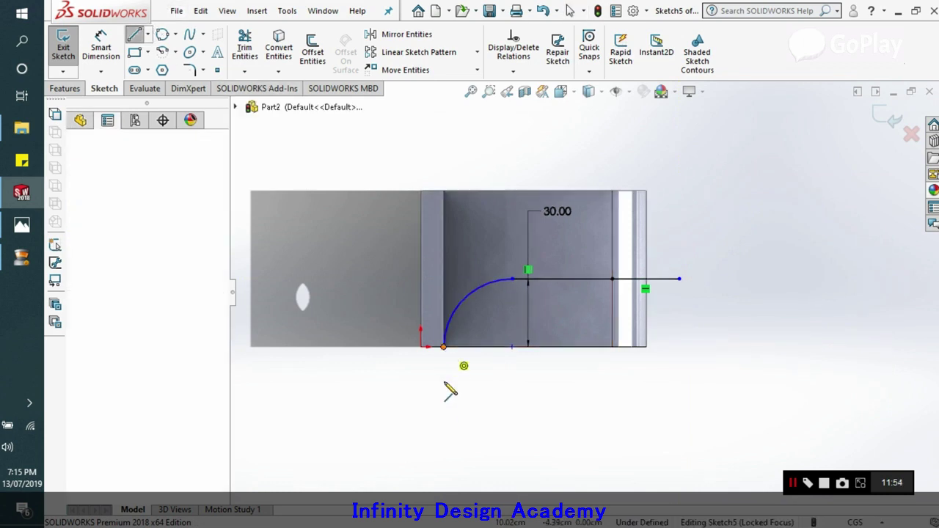
click(445, 381)
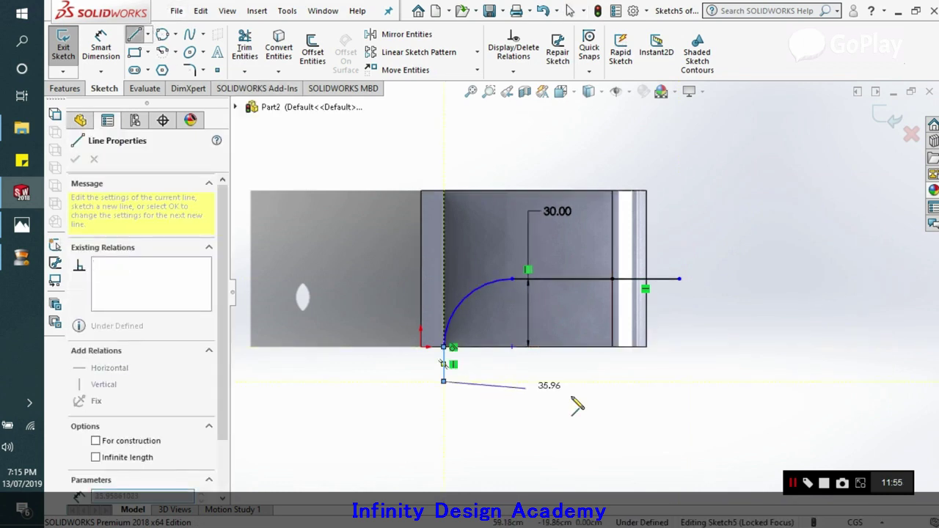
click(684, 381)
click(679, 279)
click(682, 330)
right_click(750, 271)
click(767, 278)
scroll(580, 297, up, 4)
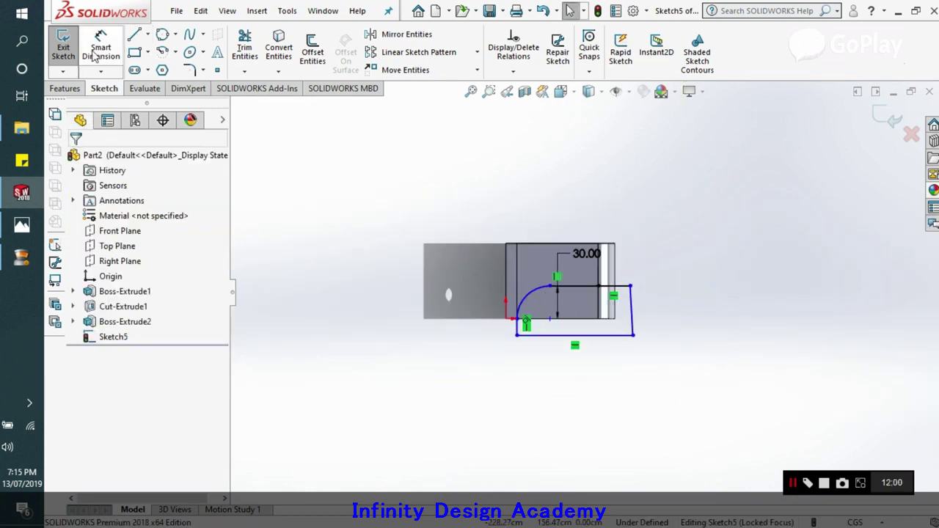
click(65, 89)
Step: Cut-extrude the closed profile Blind 69.00 cm and orbit to inspect the rounded bend
click(249, 50)
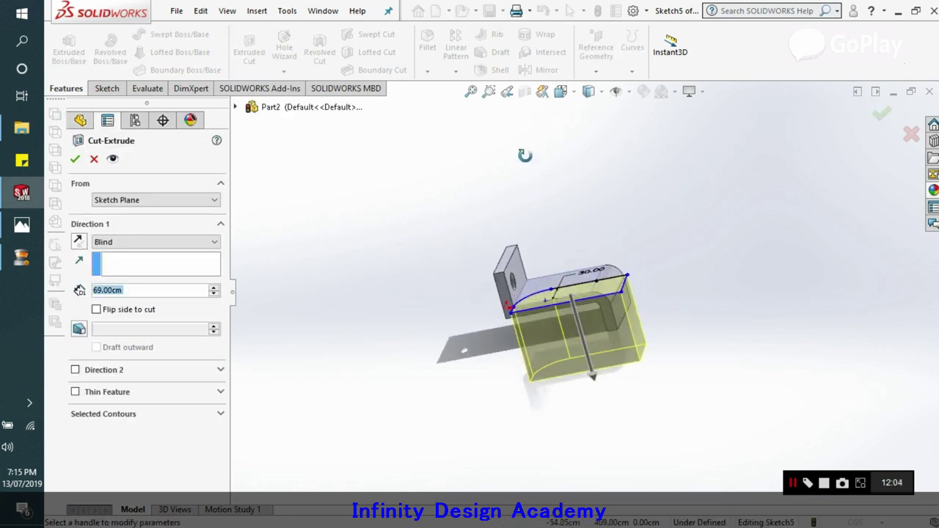
click(75, 159)
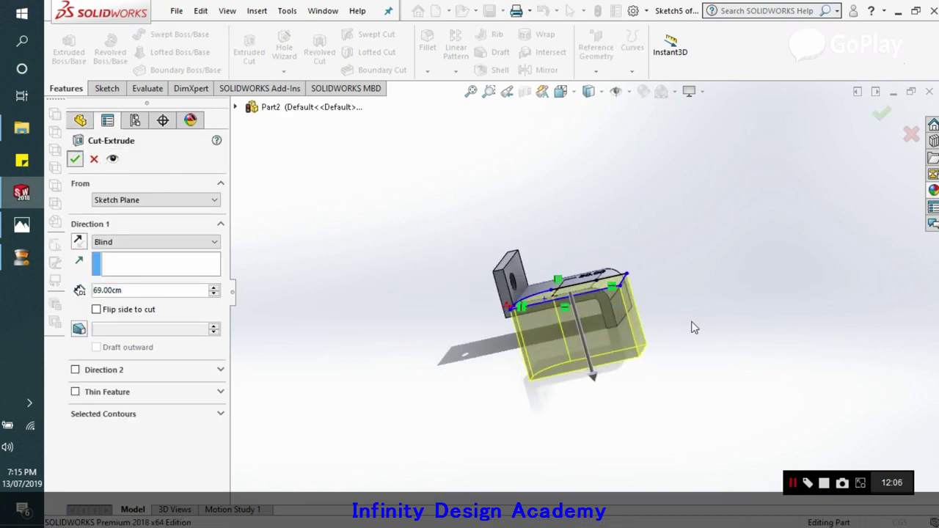
middle_drag(590, 395, 571, 321)
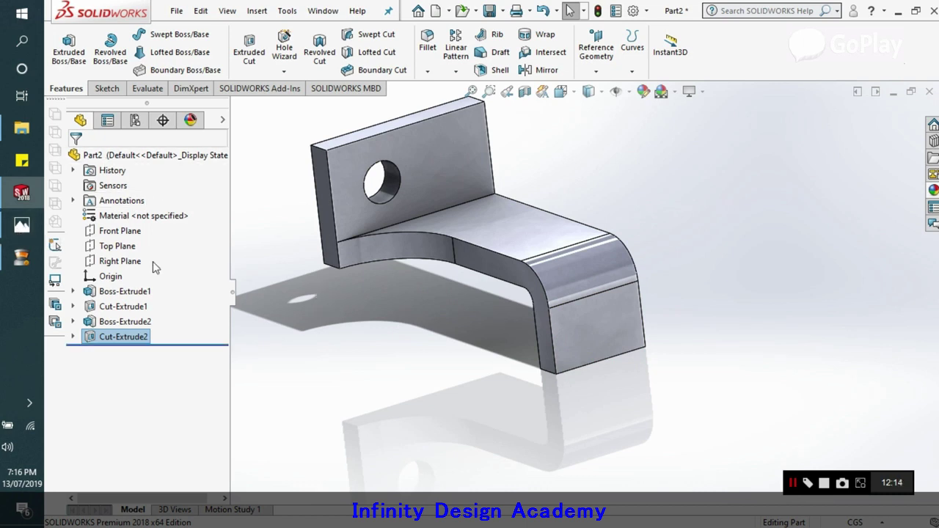
click(22, 226)
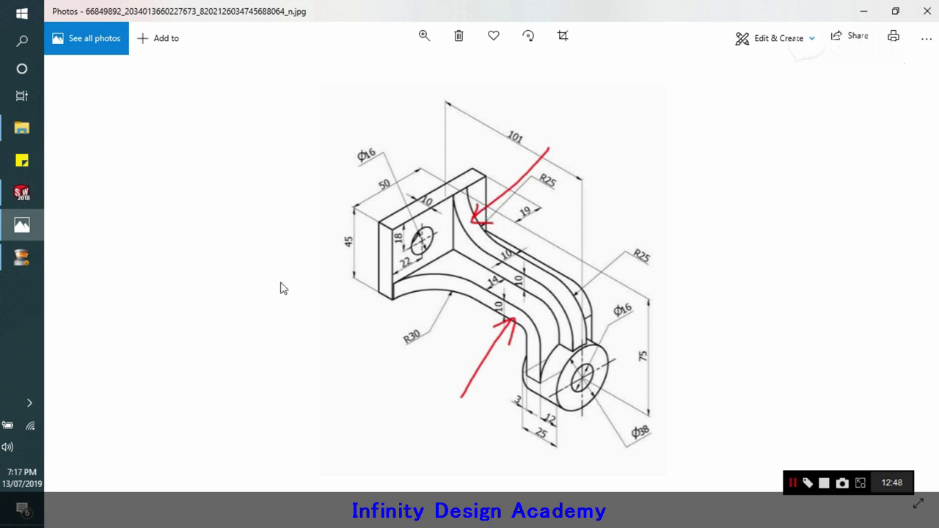
click(21, 193)
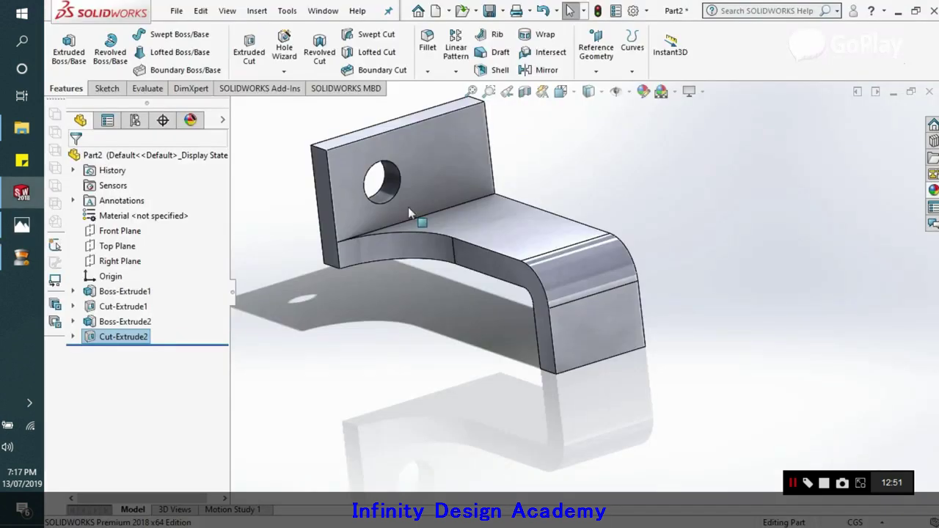
Step: Create Plane1 offset 50 cm from the upright plate's end face, flipped into the part
key(f)
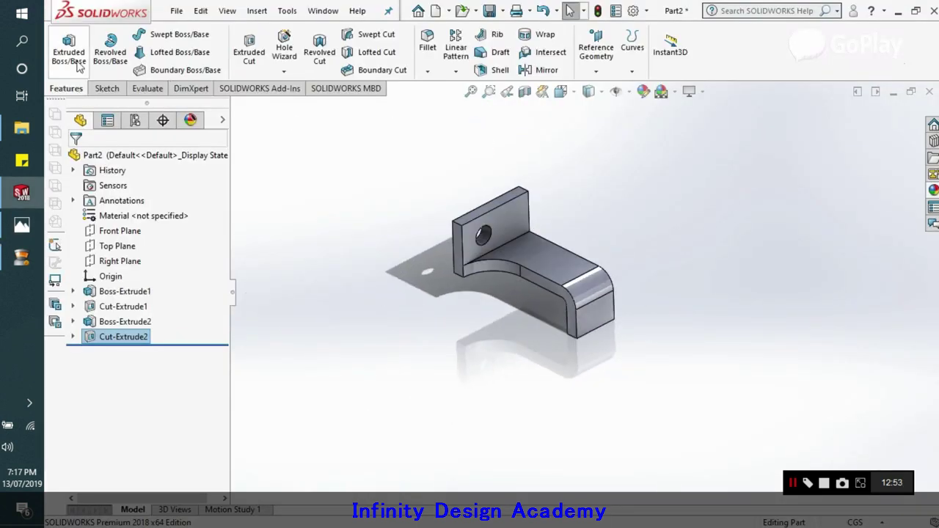
click(595, 43)
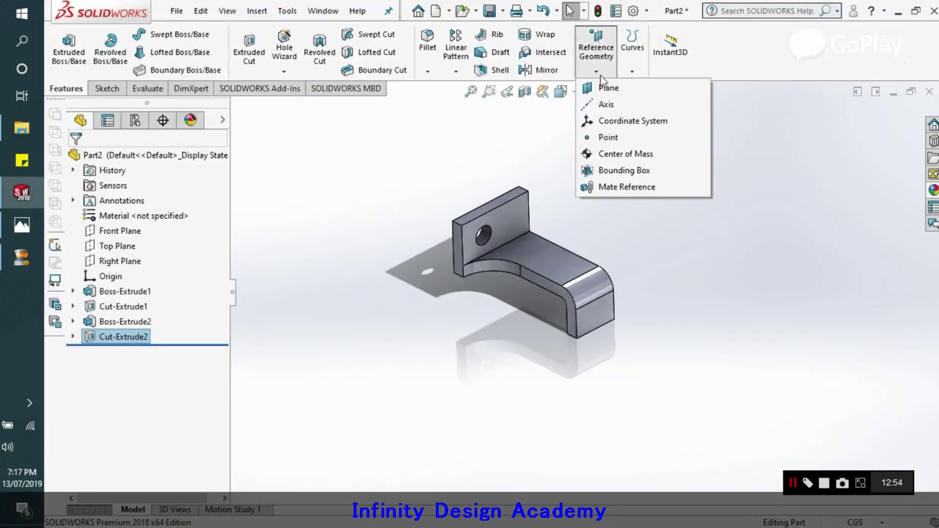
click(456, 235)
text(50)
key(Return)
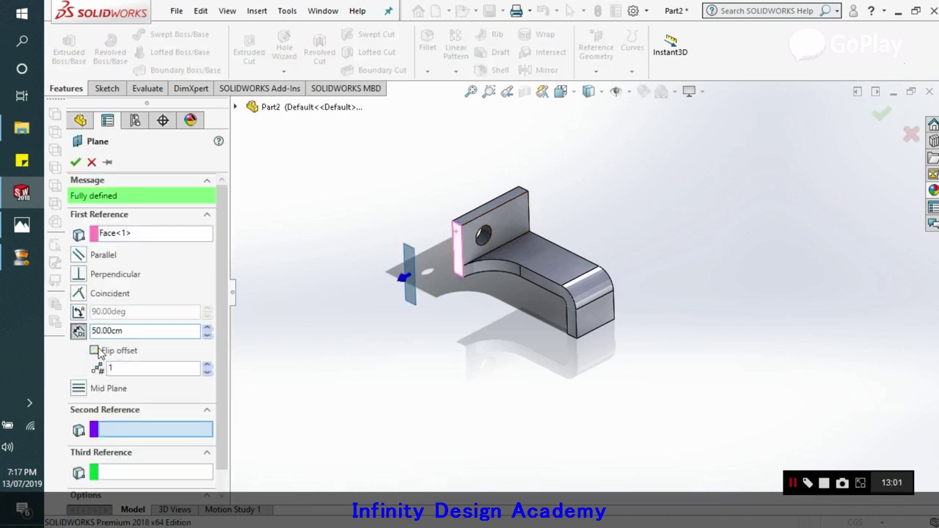
click(99, 352)
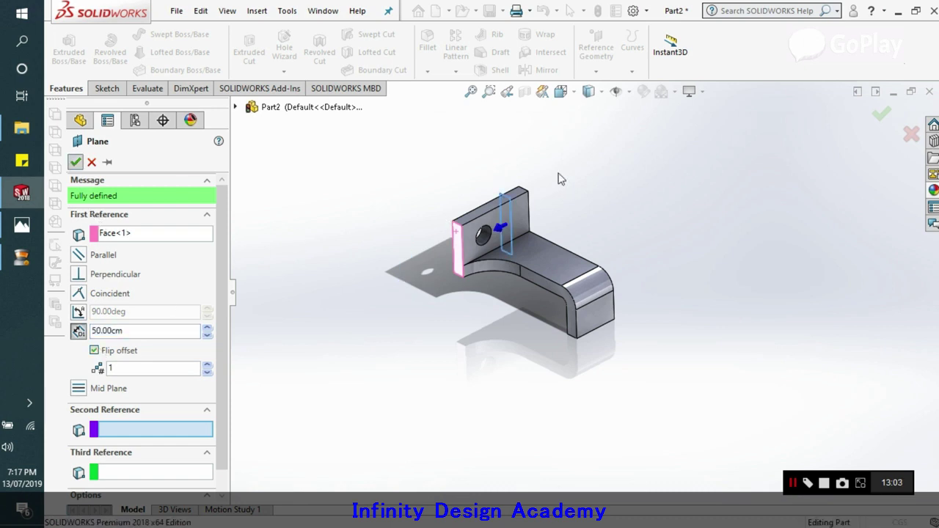
click(74, 162)
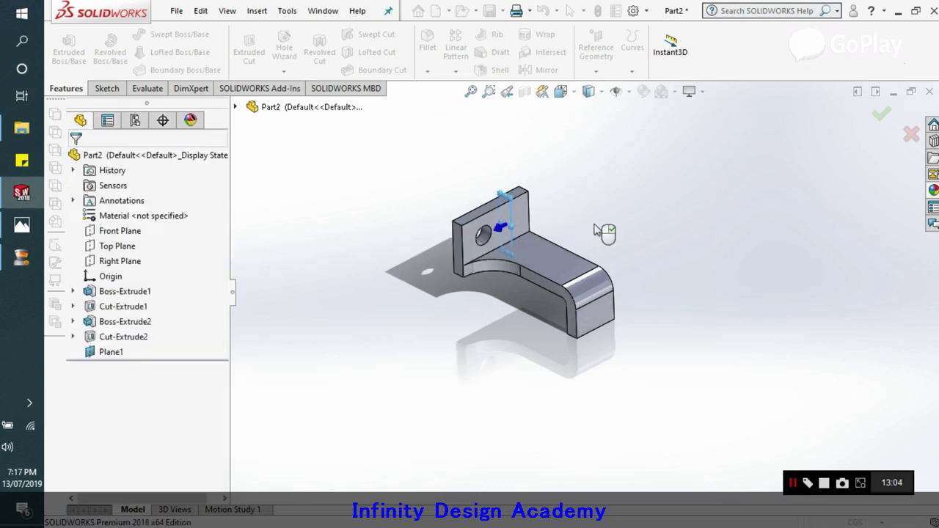
Step: Open Sketch6 on Plane1 and set the view Normal To, checking the reference drawing
click(513, 229)
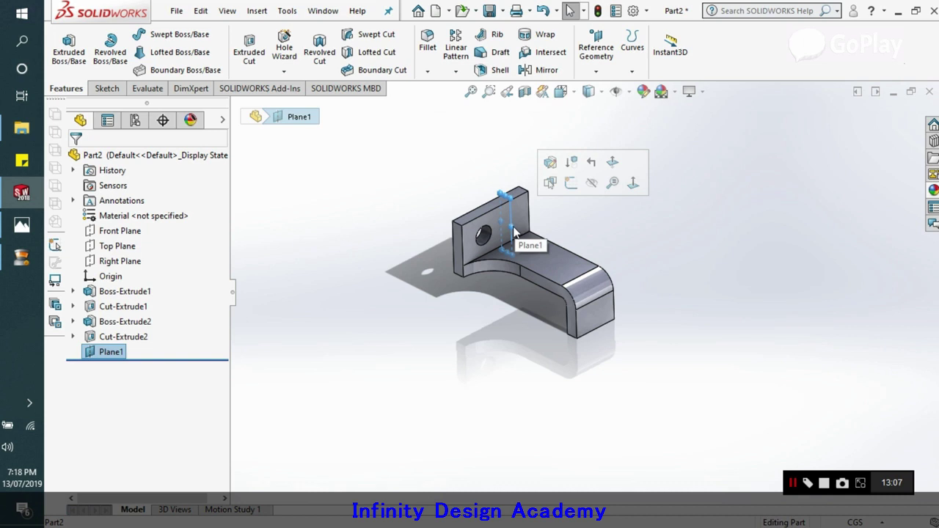
click(469, 340)
click(98, 90)
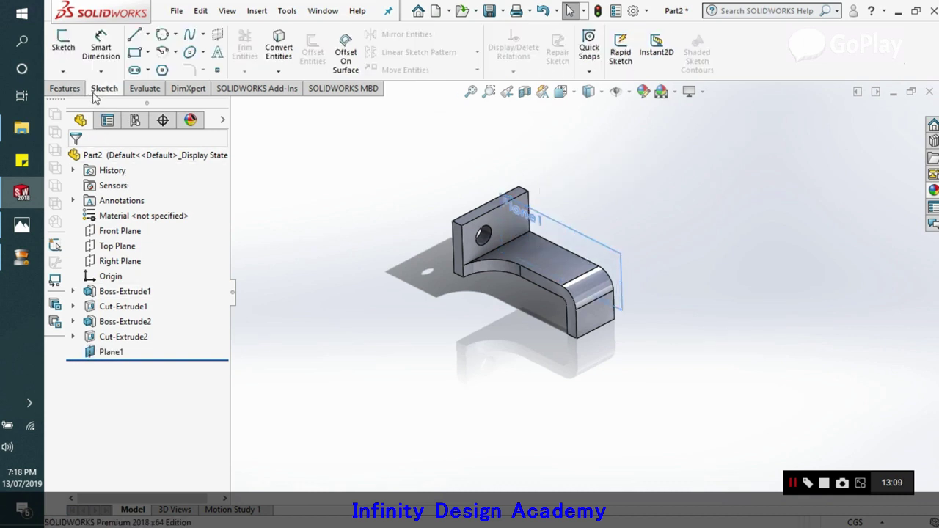
click(63, 44)
click(587, 231)
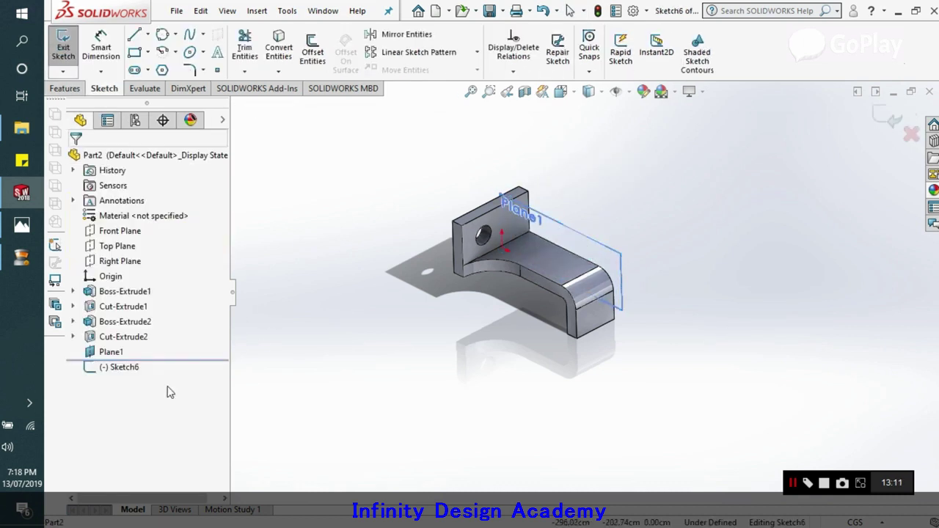
right_click(125, 369)
click(168, 301)
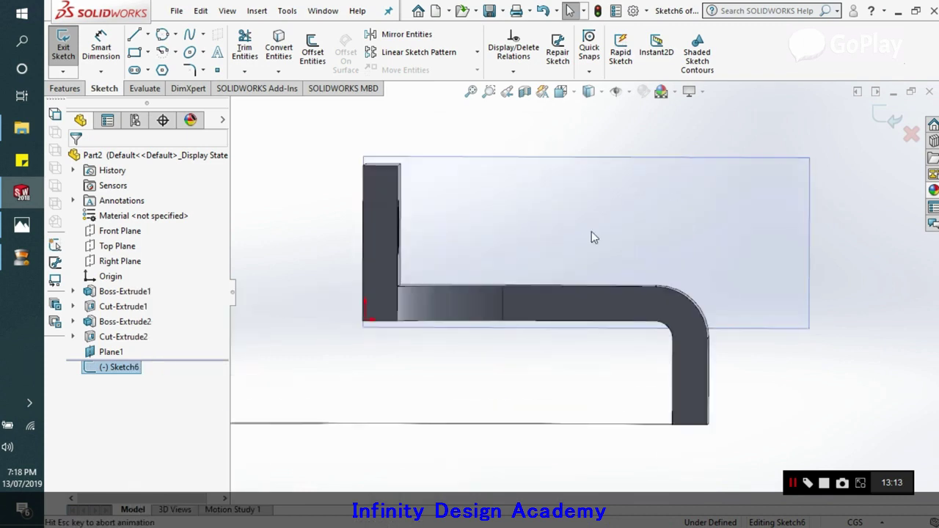
click(21, 224)
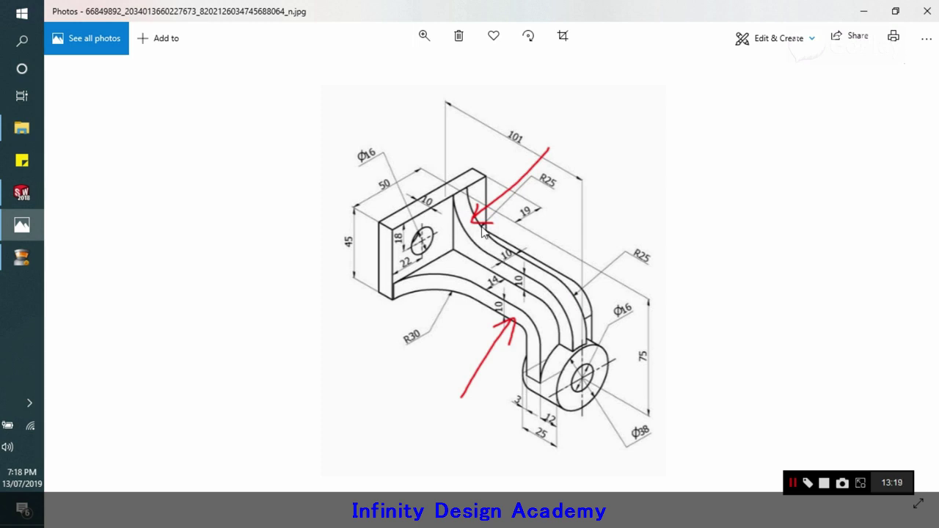
click(21, 229)
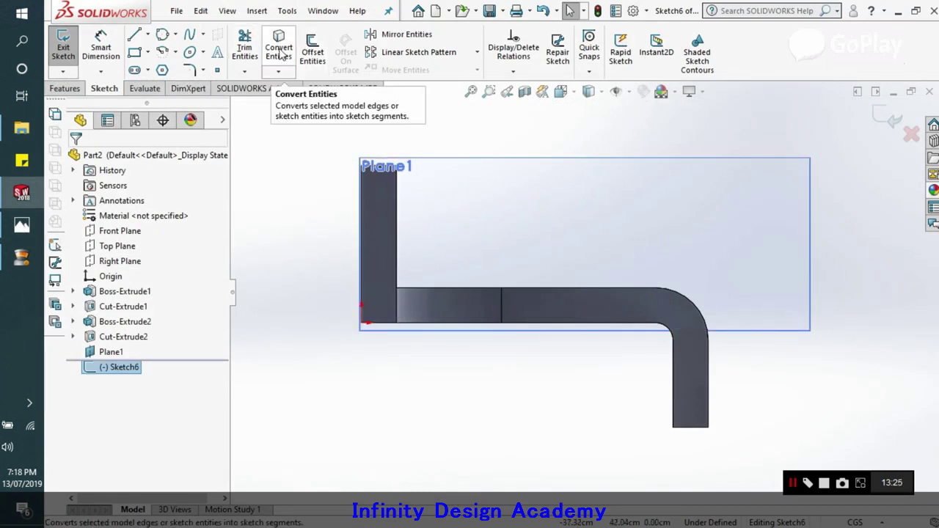
Step: Offset the base arm's top edge 10 cm into Sketch6
click(312, 51)
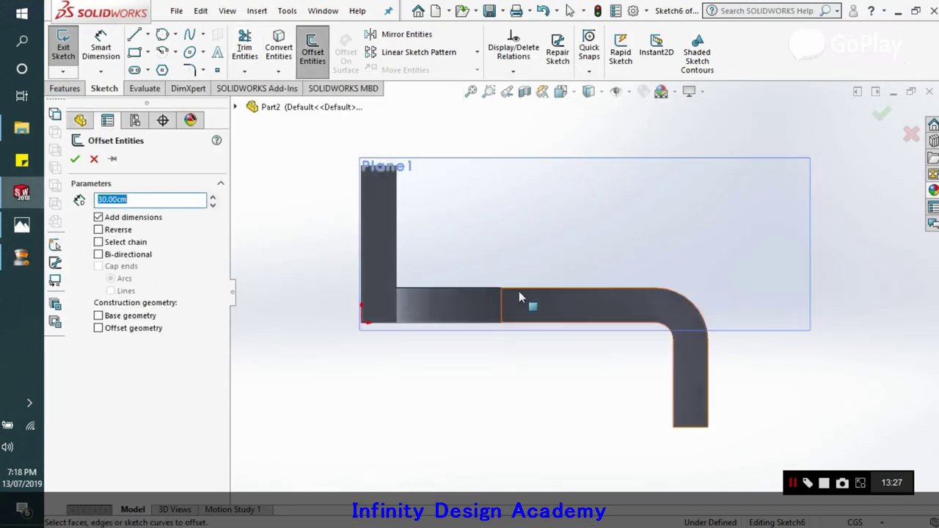
click(519, 295)
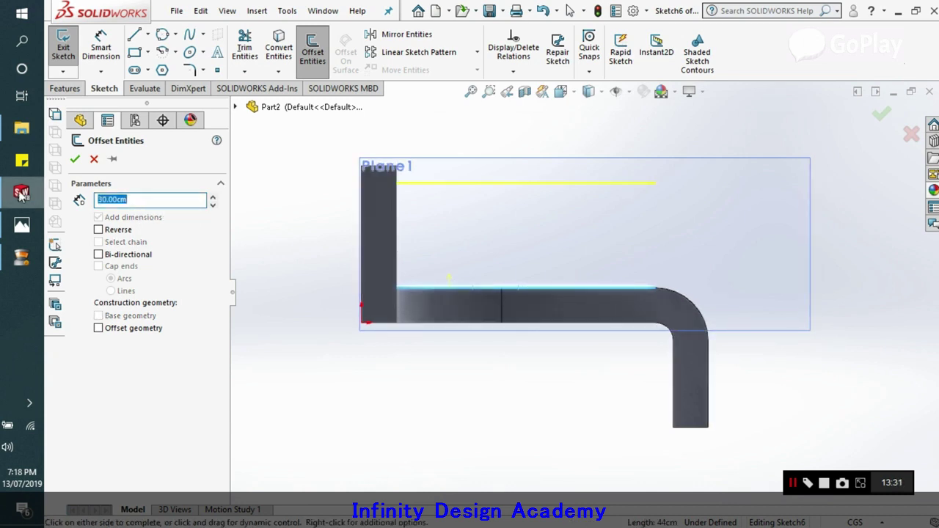
click(12, 228)
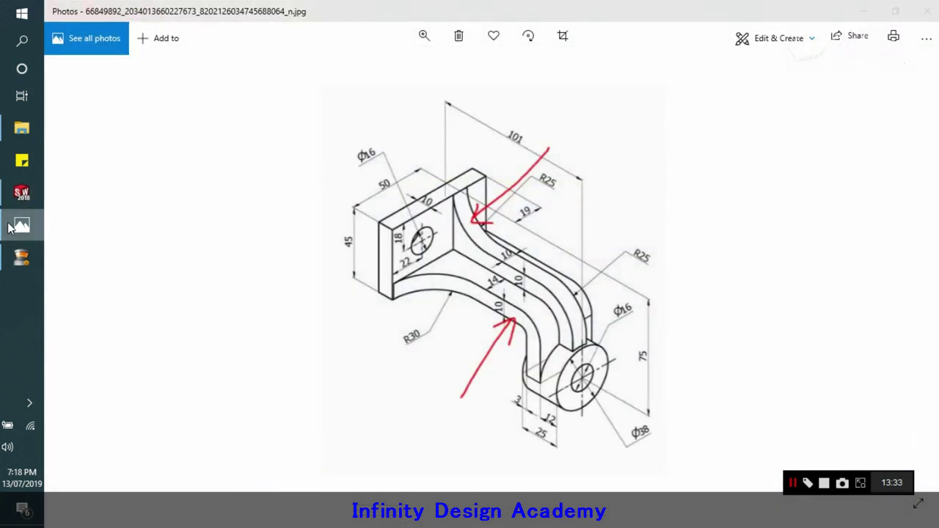
click(12, 228)
text(10)
key(Return)
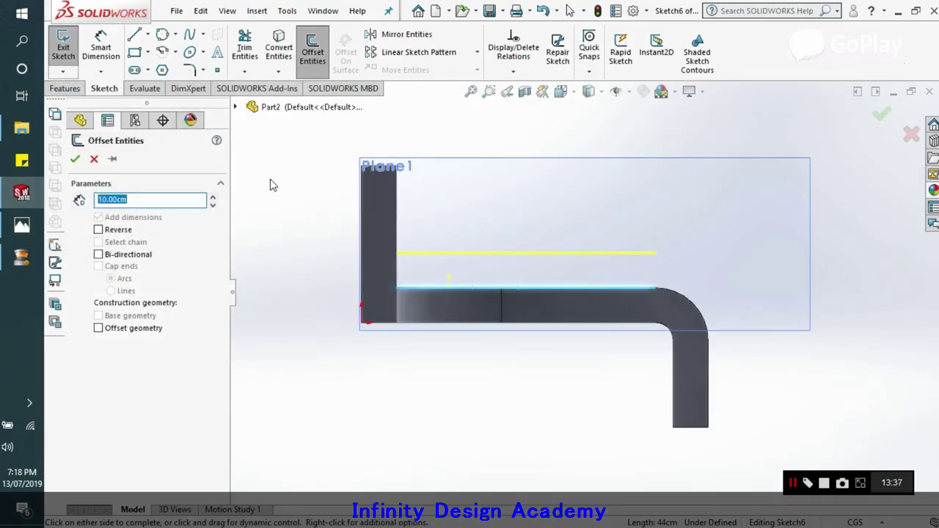
click(75, 160)
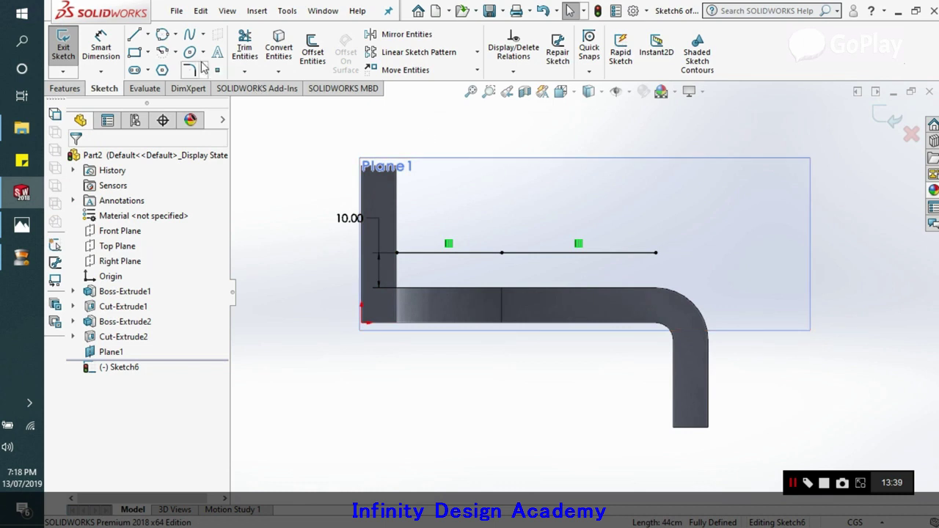
scroll(456, 129, down, 2)
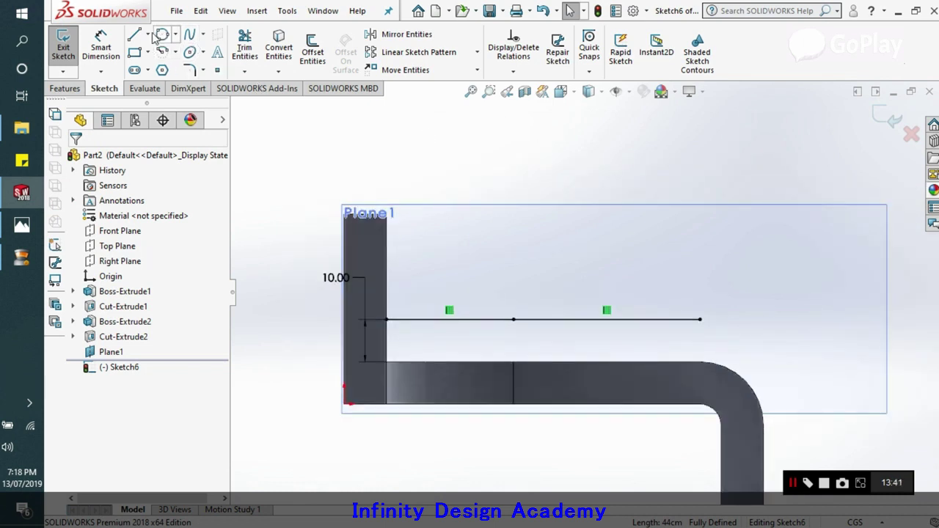
click(173, 55)
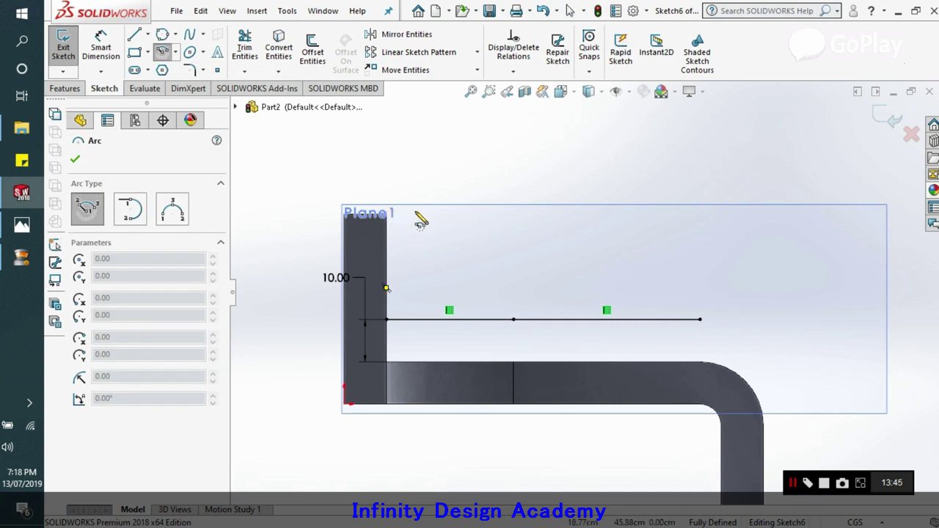
key(Escape)
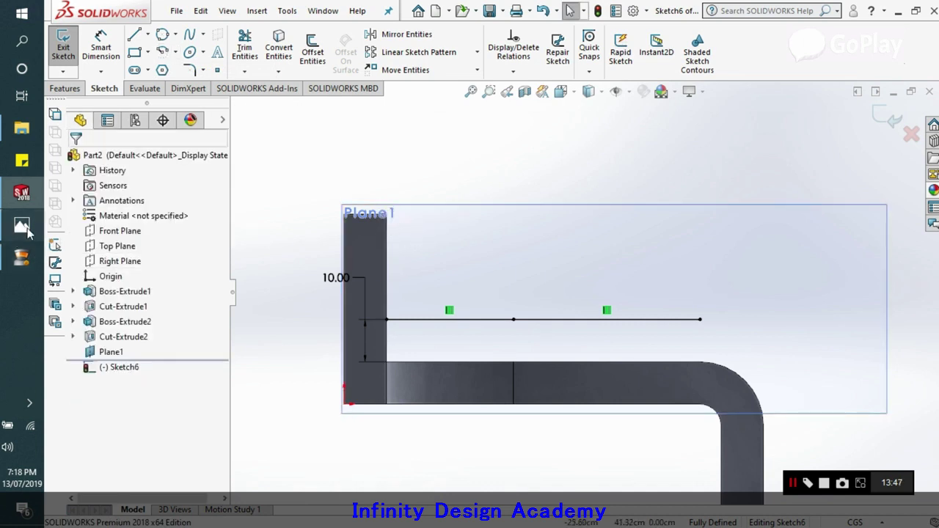
click(21, 224)
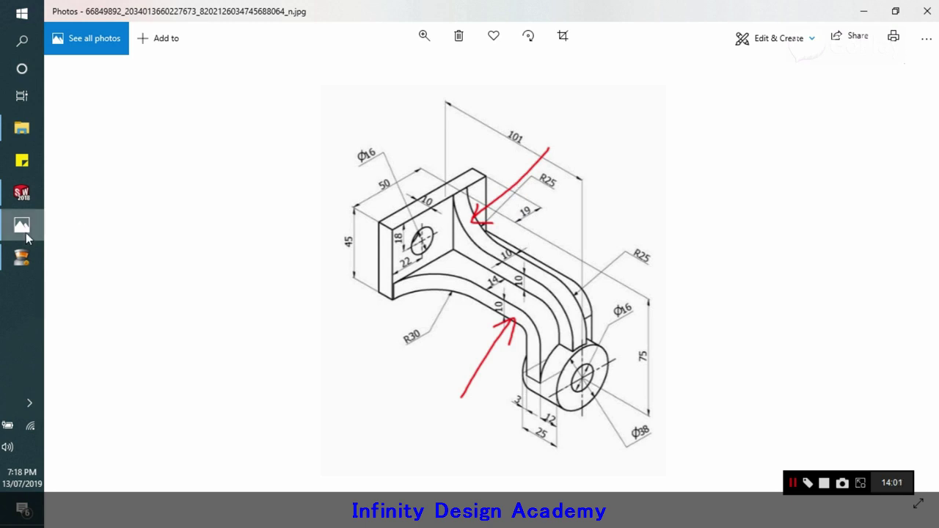
click(22, 193)
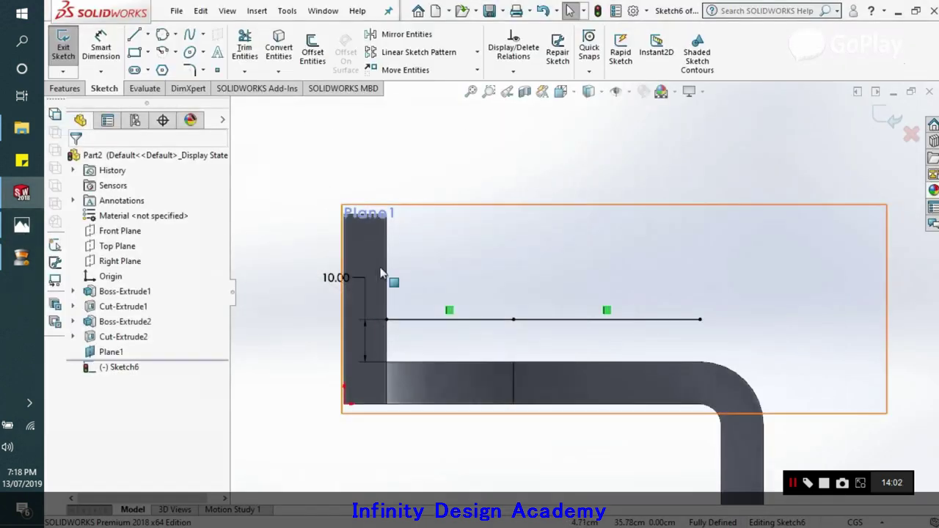
Step: Draw a circle above the offset line and set its diameter to 25+5 (Ø50)
click(176, 34)
click(182, 51)
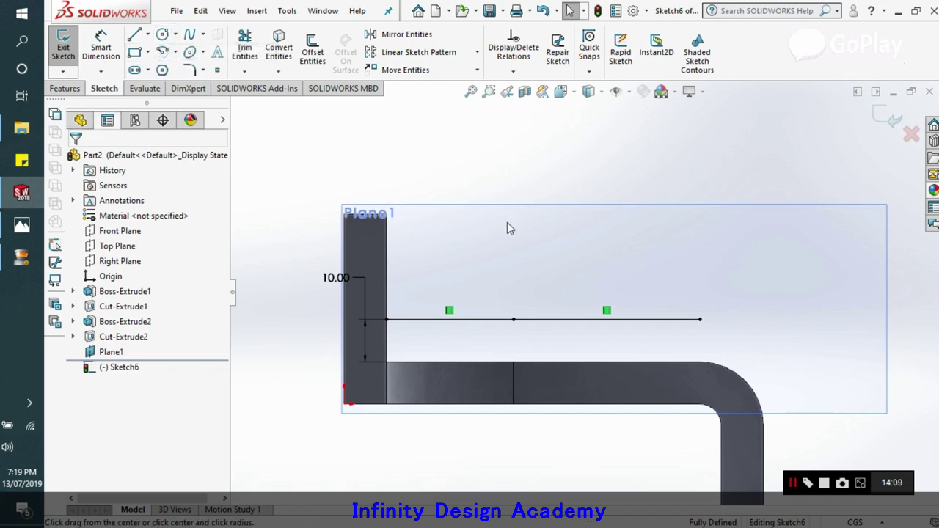
click(505, 145)
click(541, 199)
right_drag(541, 198, 539, 151)
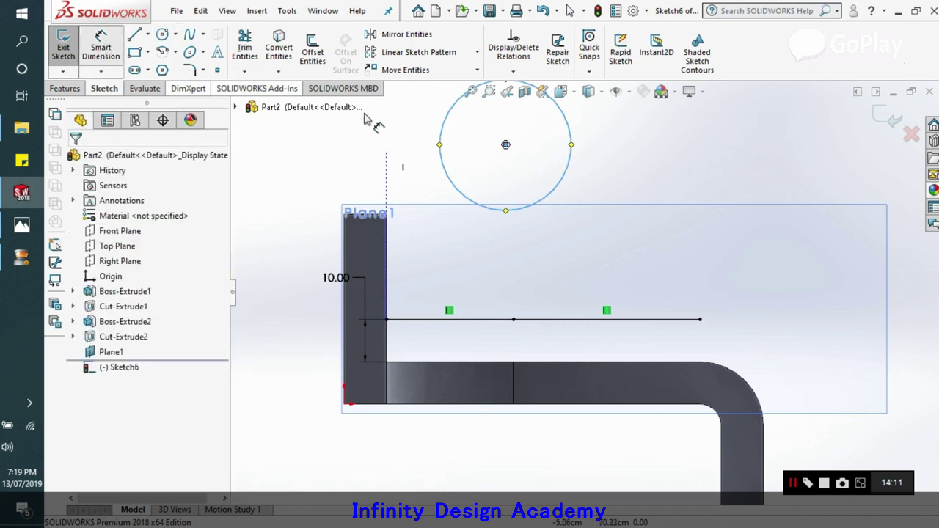
click(444, 151)
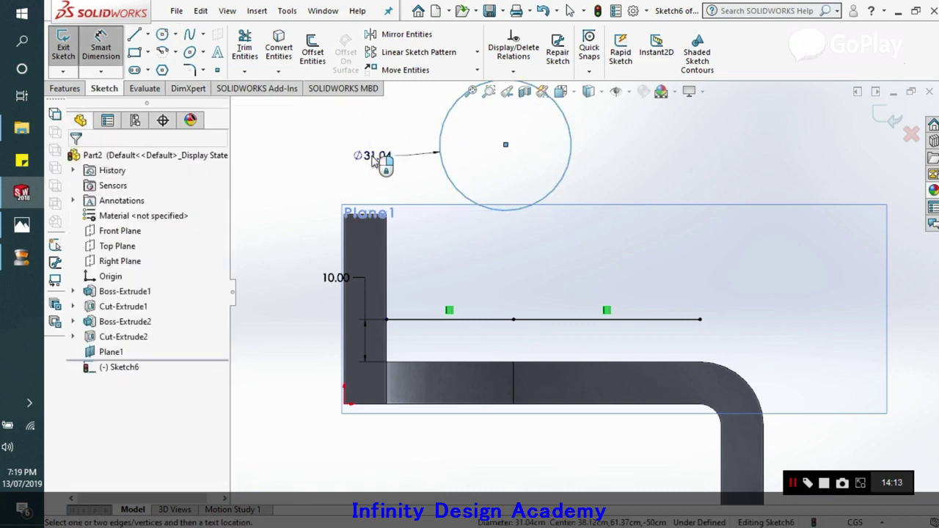
click(376, 162)
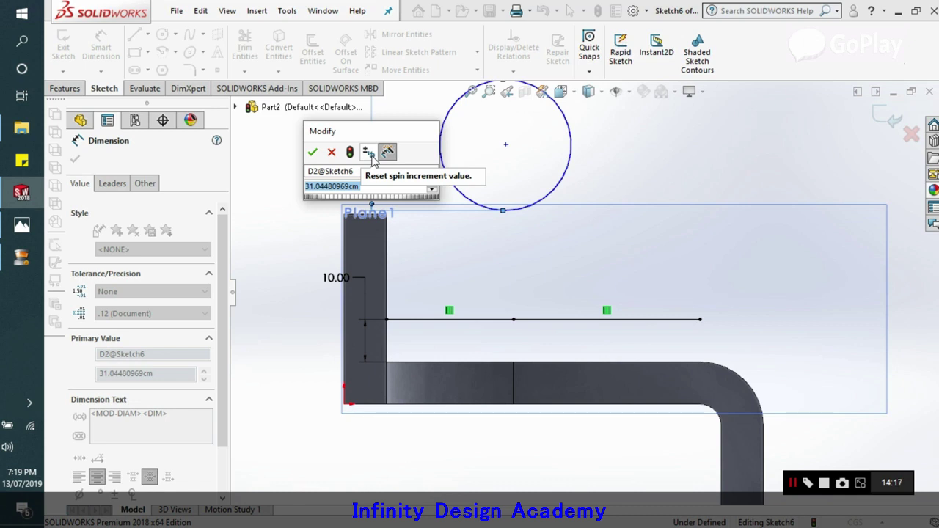
click(2, 233)
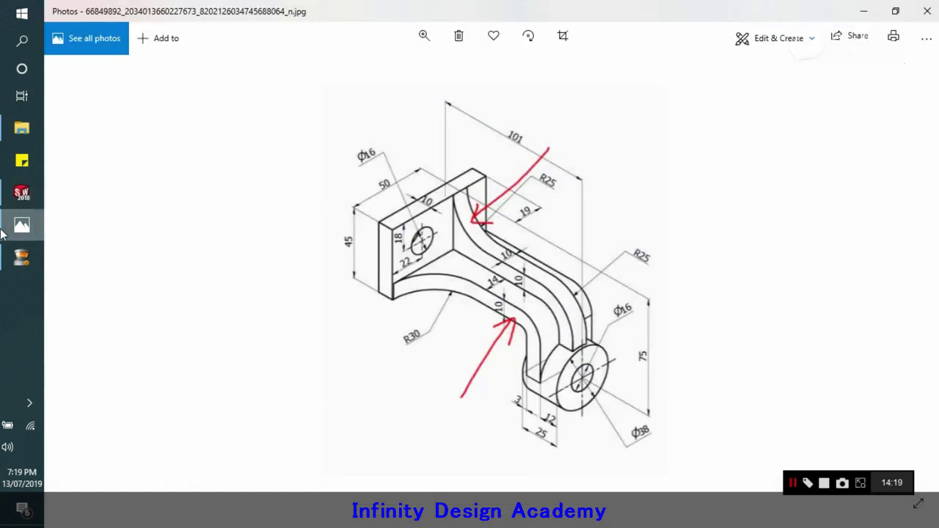
click(8, 233)
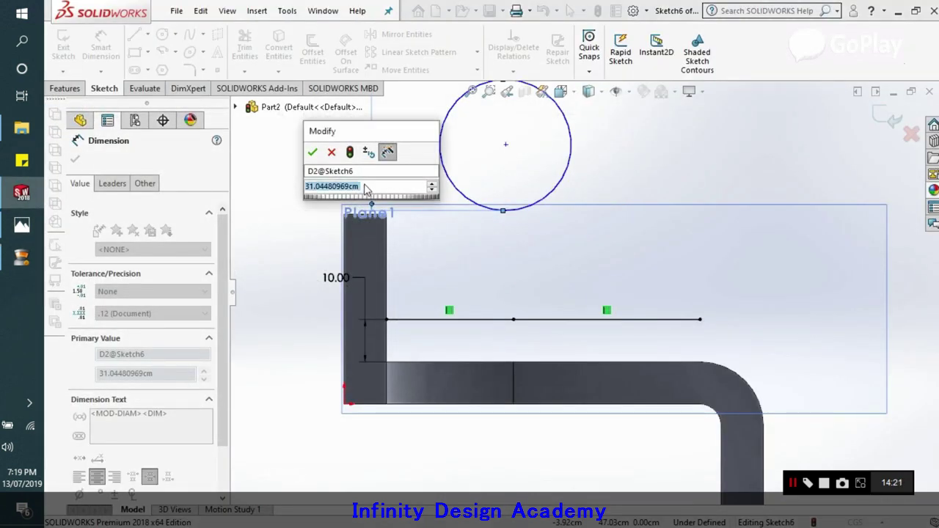
key(BackSpace)
text(25+5)
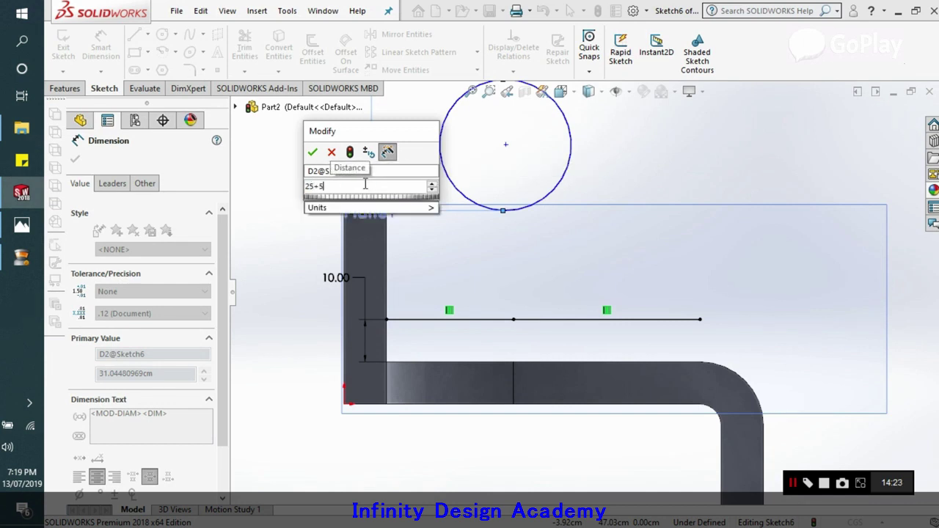
key(Escape)
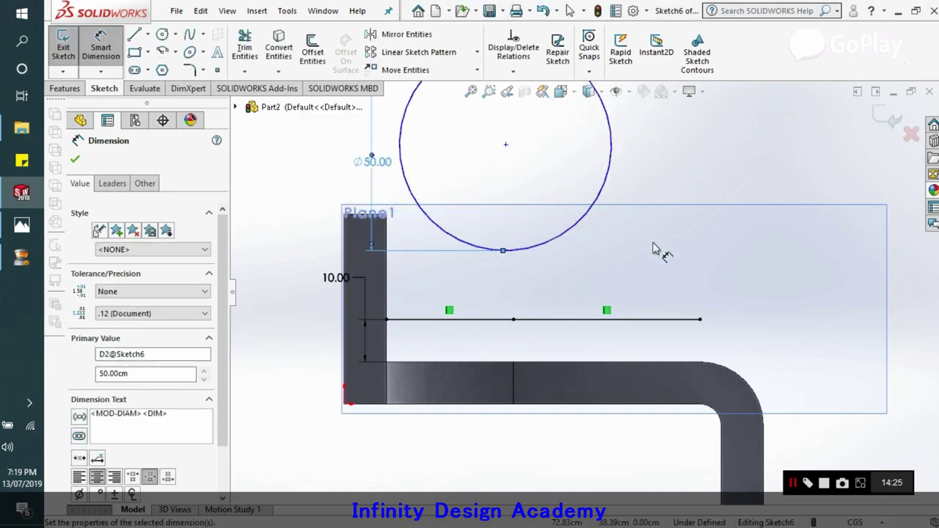
click(75, 160)
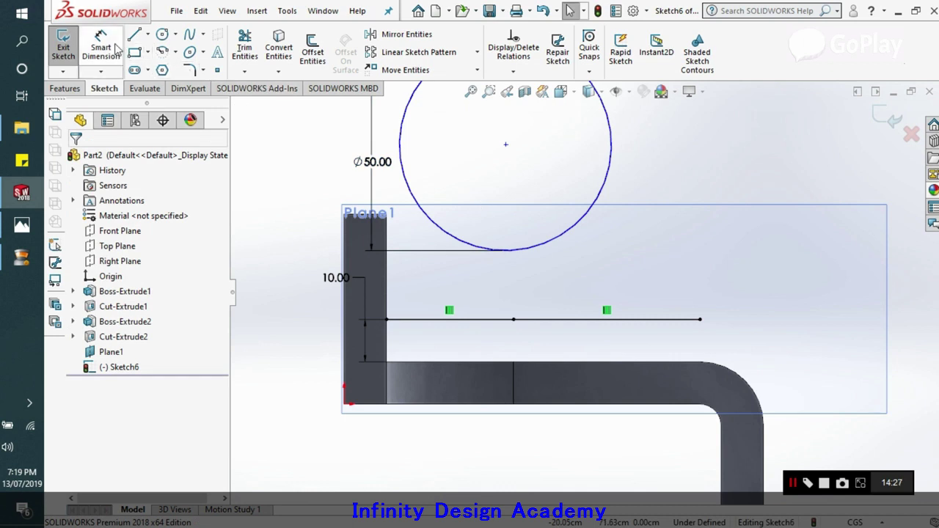
Step: Dimension the circle centre 25 from the upright edge and 25 above the horizontal line
click(387, 273)
click(505, 145)
click(460, 174)
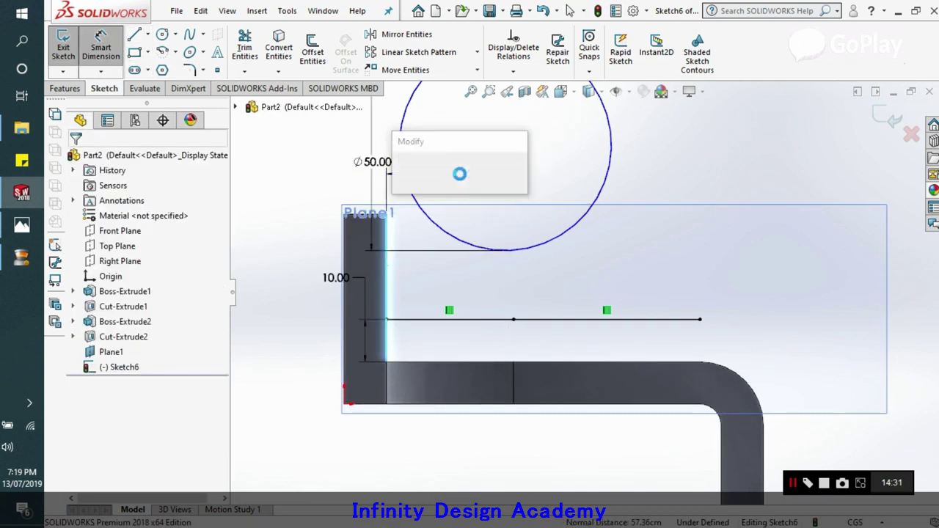
text(25)
key(Return)
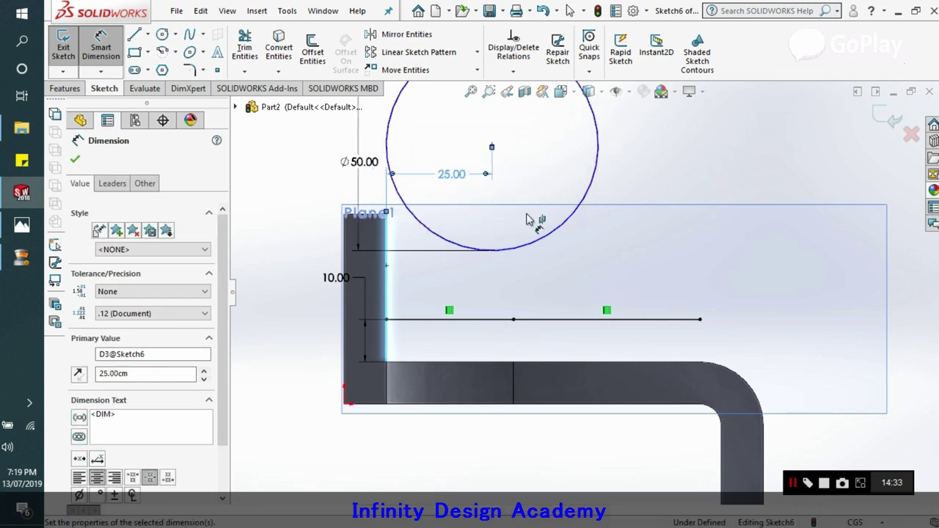
click(499, 320)
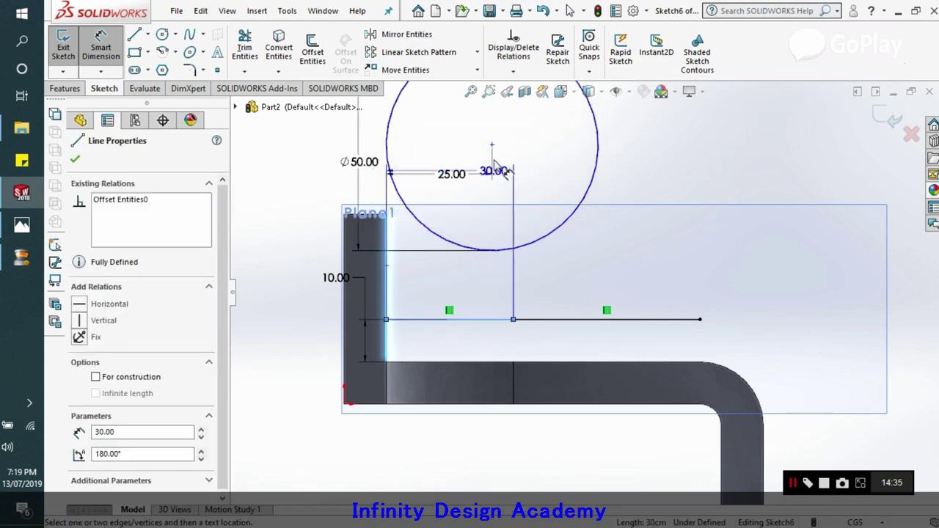
click(492, 144)
click(636, 163)
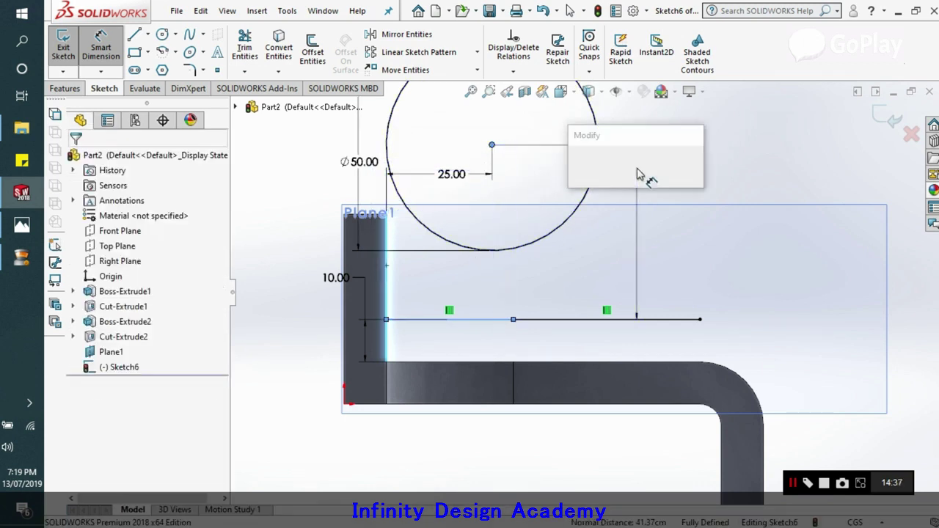
text(25)
key(Return)
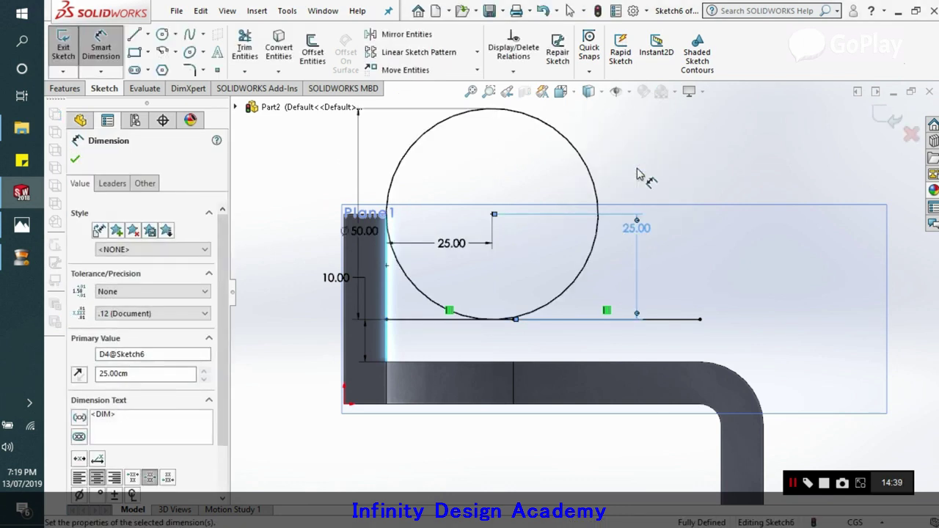
click(74, 160)
key(Escape)
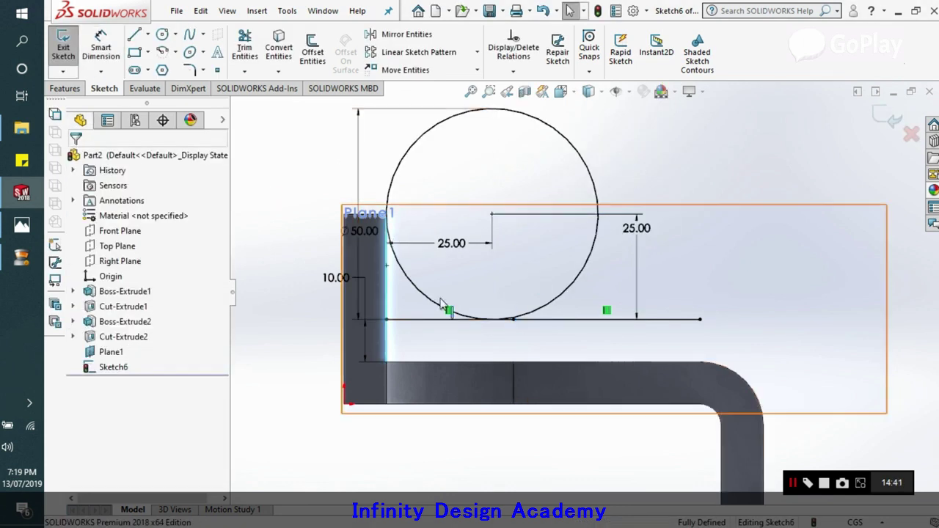
Step: Attempt a trim of the circle and undo the mistaken cut
click(244, 48)
scroll(448, 323, down, 3)
scroll(401, 349, up, 2)
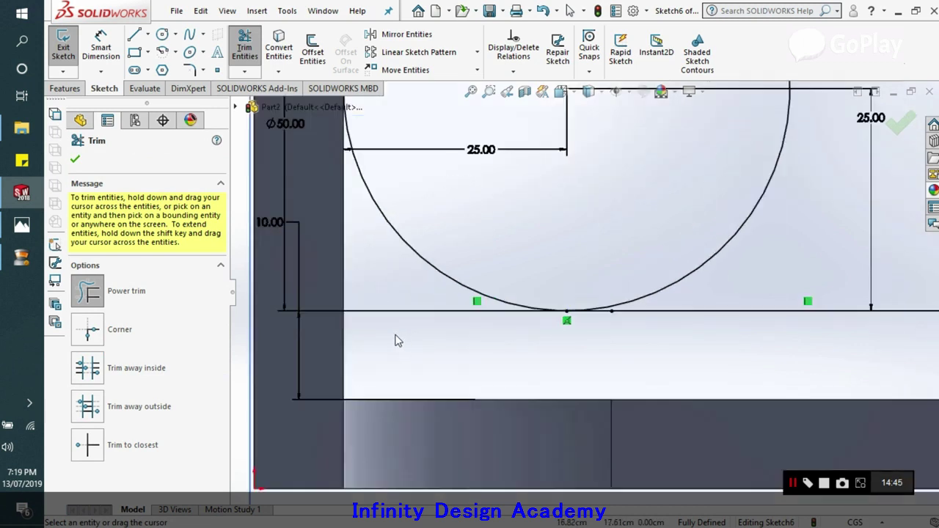
scroll(615, 213, up, 2)
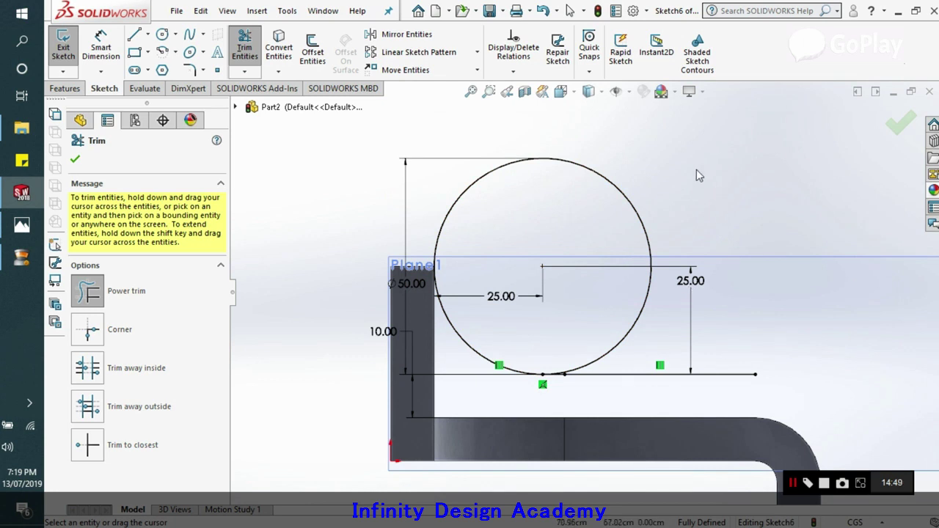
drag(481, 227, 482, 202)
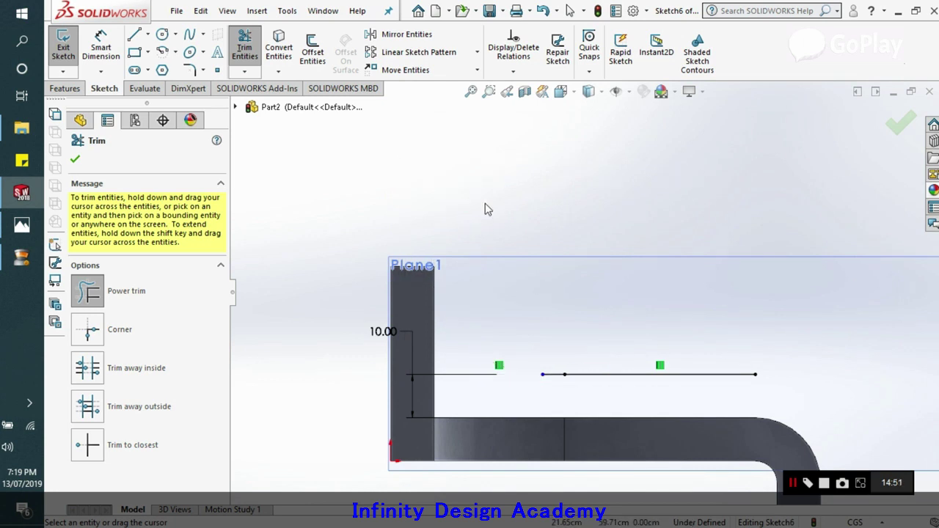
key(ctrl+z)
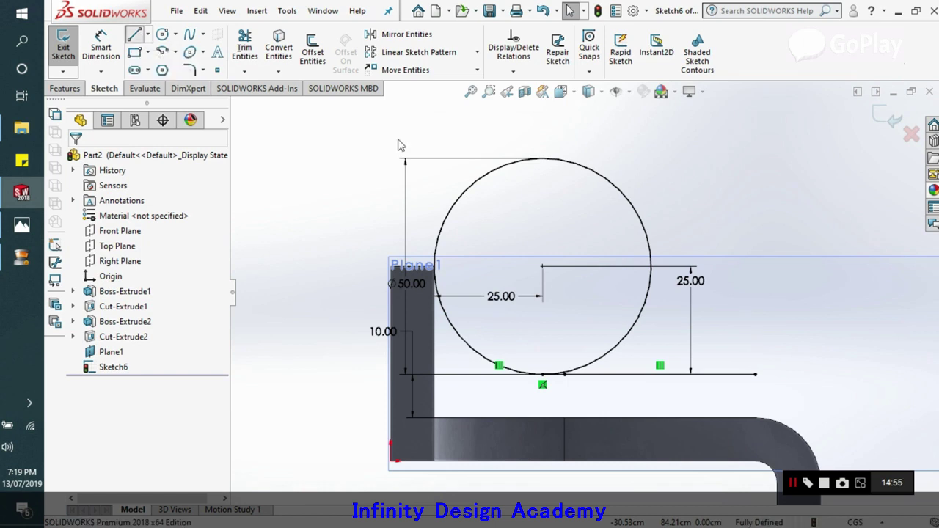
Step: Sketch lines from the circle down the upright edge and along the arm's top edge
click(136, 37)
key(f)
scroll(584, 414, down, 5)
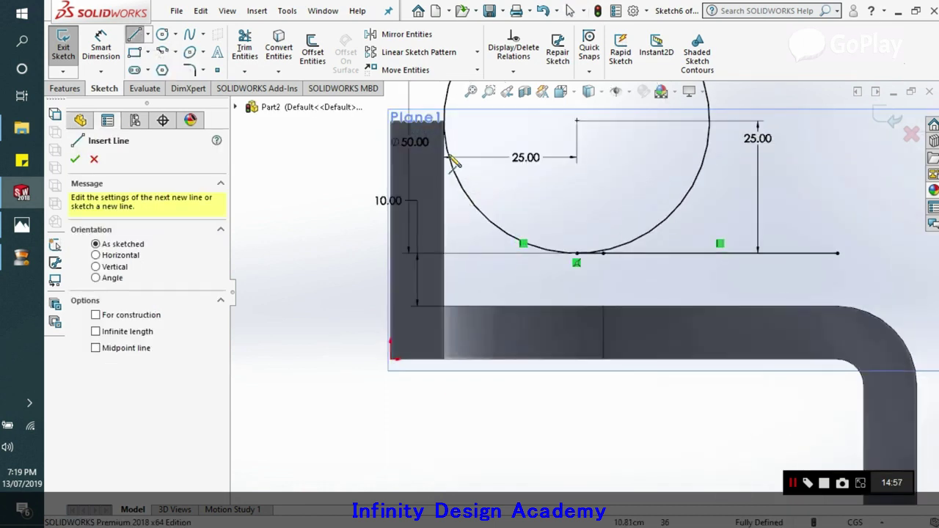
click(443, 121)
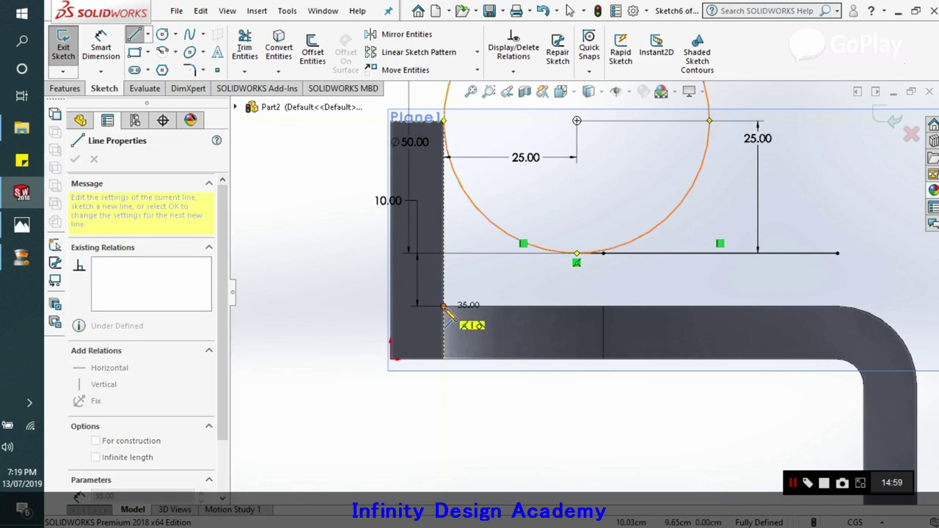
click(463, 307)
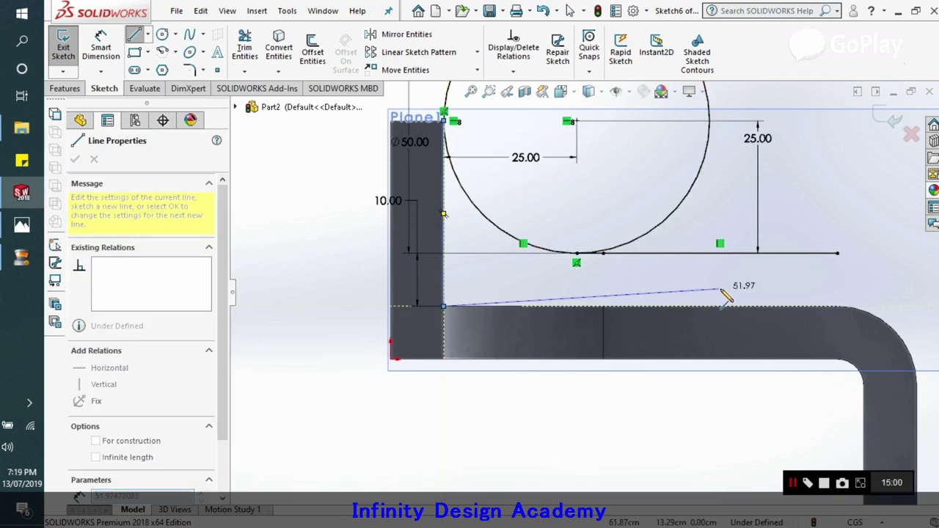
click(838, 306)
key(Escape)
scroll(421, 233, up, 3)
scroll(421, 233, down, 2)
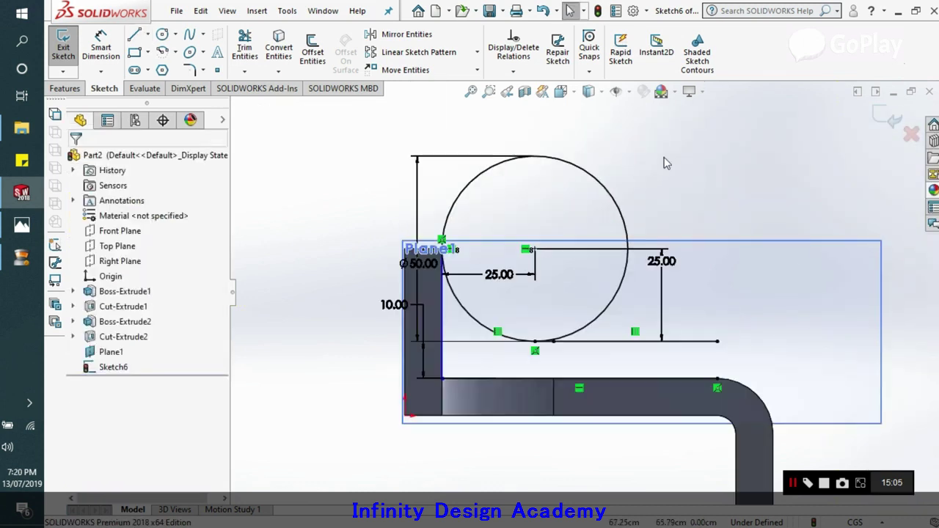
Step: Power-trim the circle down to the curved arc meeting the horizontal line
click(245, 48)
drag(458, 170, 495, 189)
scroll(539, 352, down, 3)
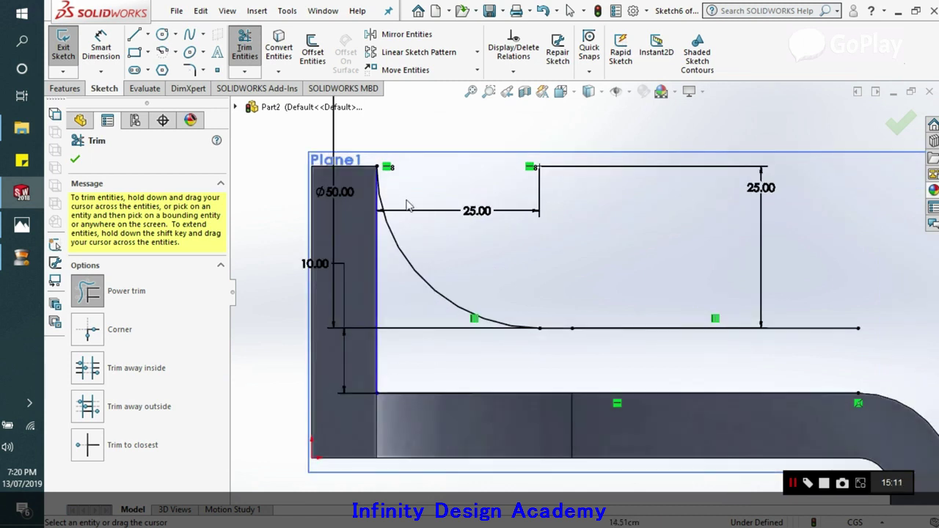
scroll(558, 268, up, 5)
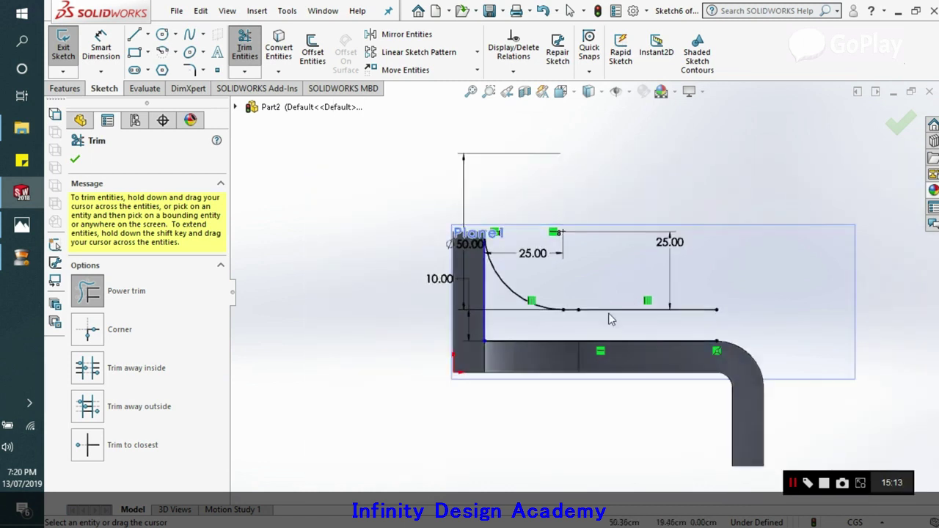
scroll(569, 270, down, 5)
scroll(576, 312, up, 3)
scroll(562, 318, down, 8)
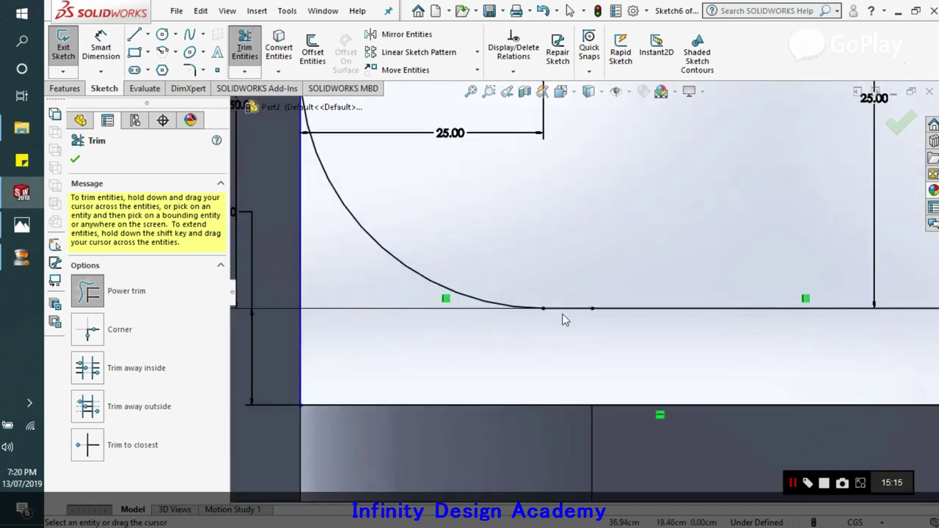
scroll(543, 308, up, 6)
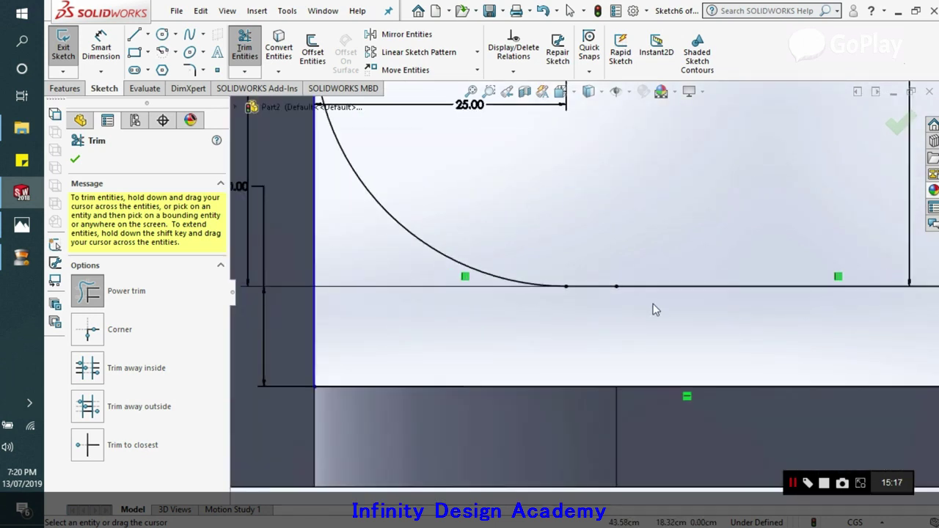
scroll(755, 269, down, 3)
scroll(600, 254, up, 4)
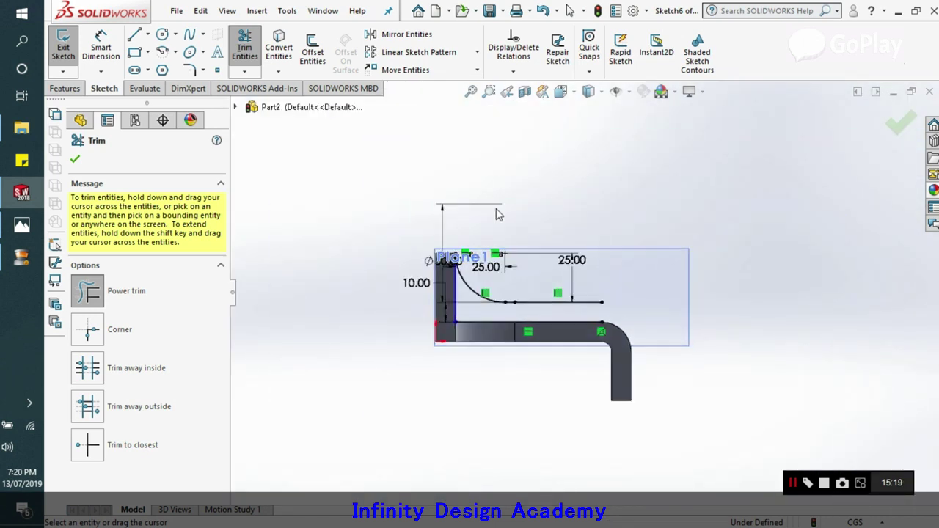
key(Escape)
click(21, 224)
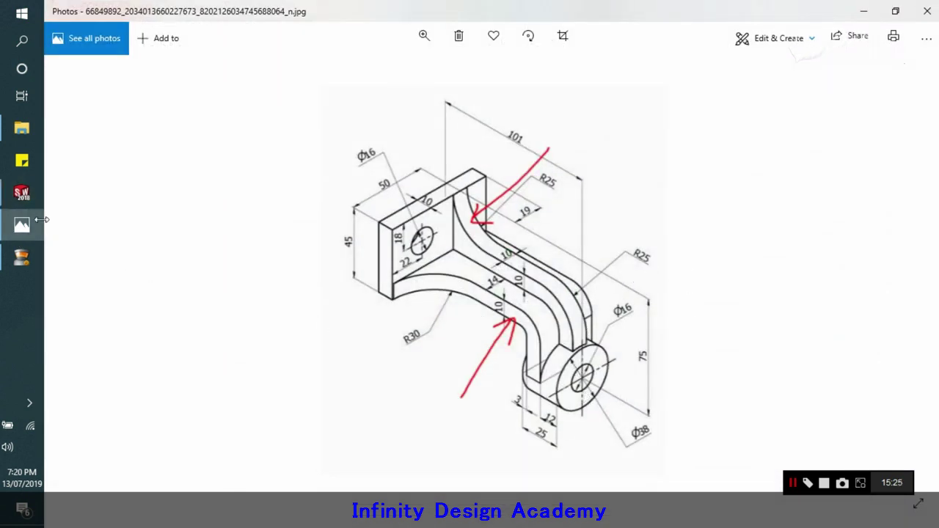
click(22, 192)
scroll(624, 350, down, 1)
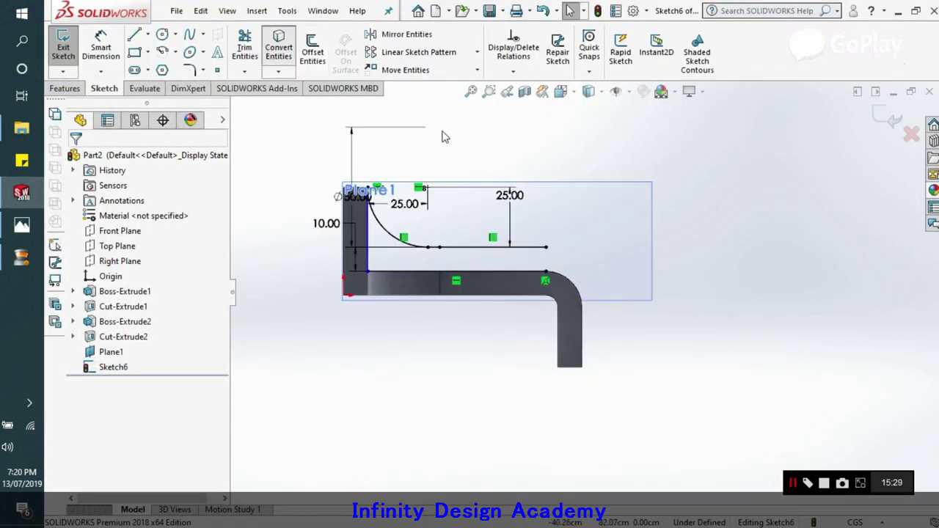
Step: Convert the bend's fillet edge into the sketch with Convert Entities
click(279, 47)
click(578, 293)
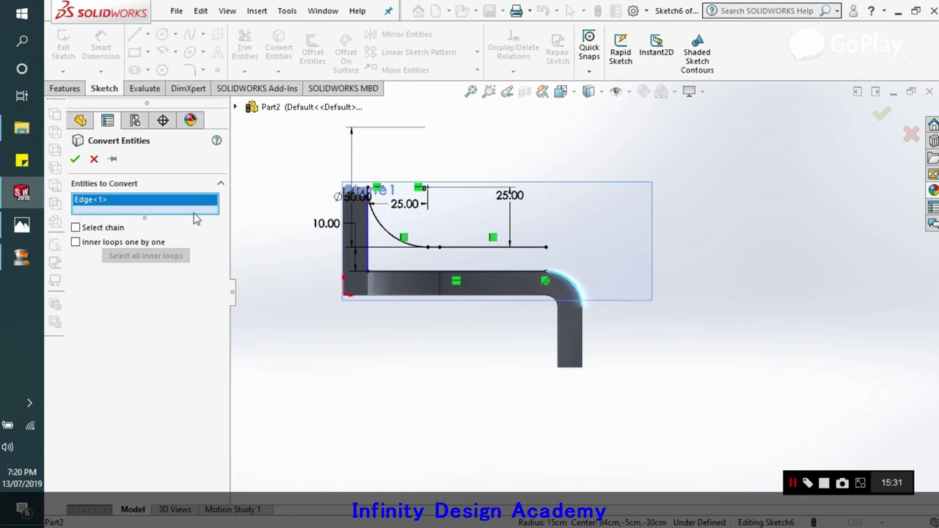
click(76, 159)
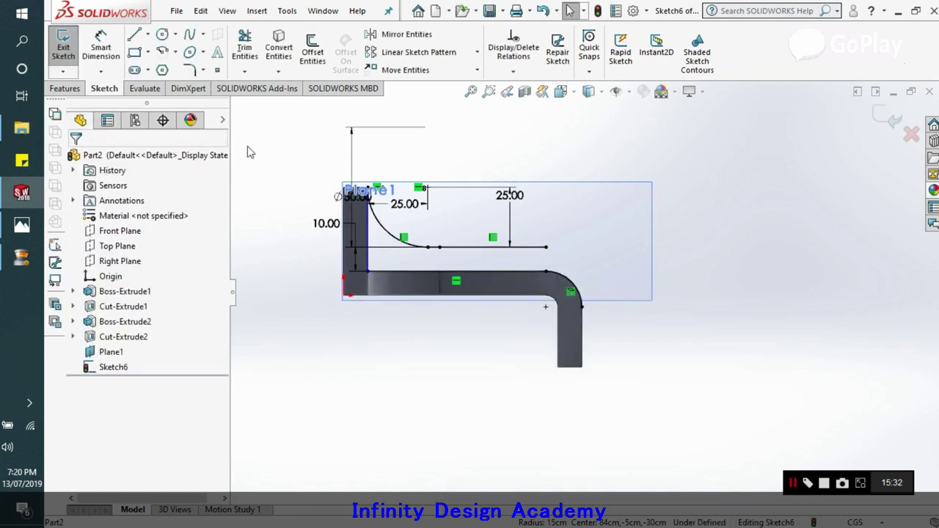
Step: Offset the converted bend arc 10 outward, checking the reference drawing along the way
click(309, 59)
click(570, 285)
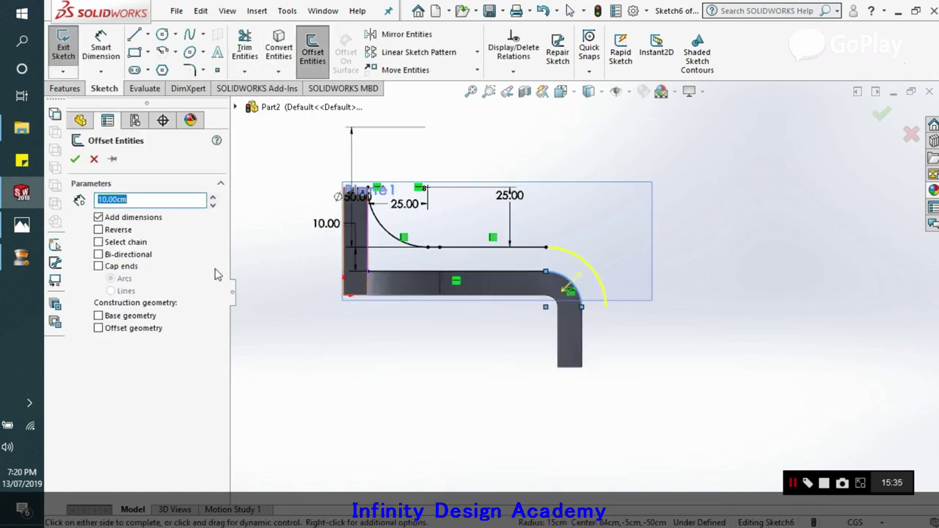
click(21, 226)
click(22, 226)
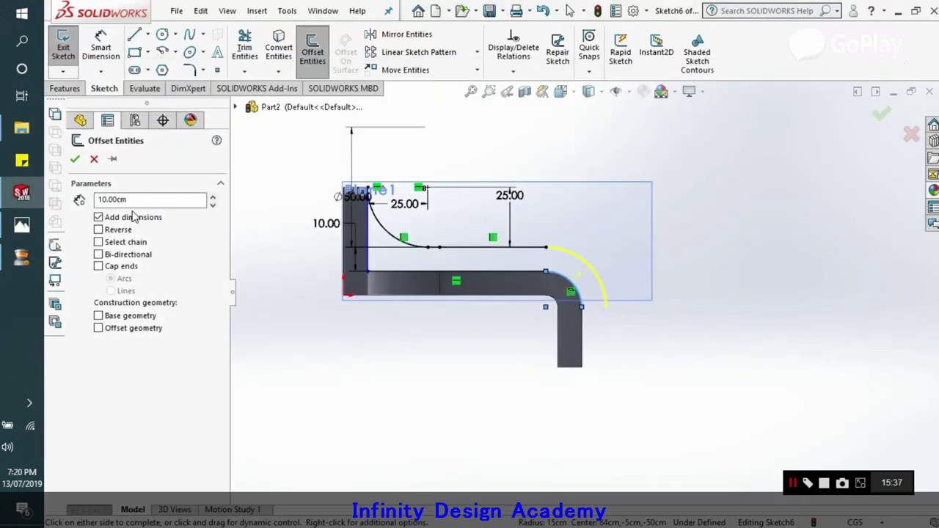
click(75, 157)
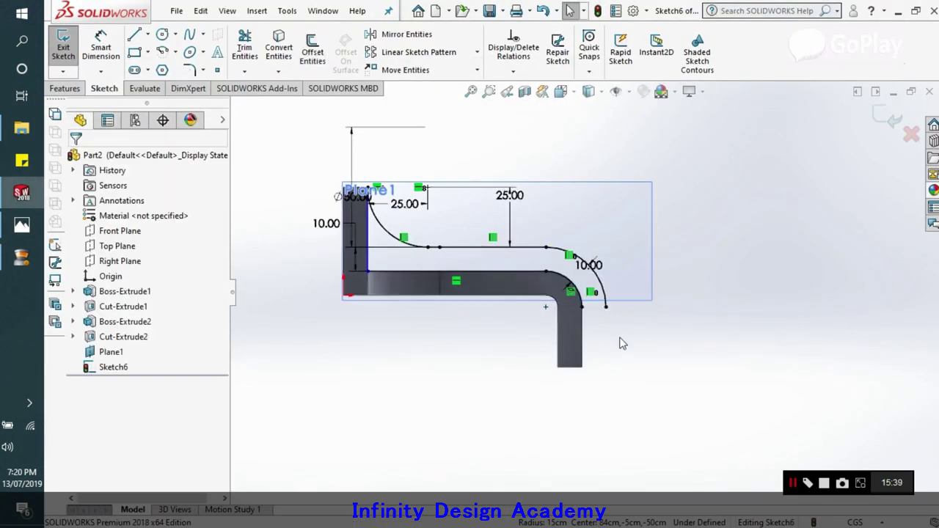
click(22, 227)
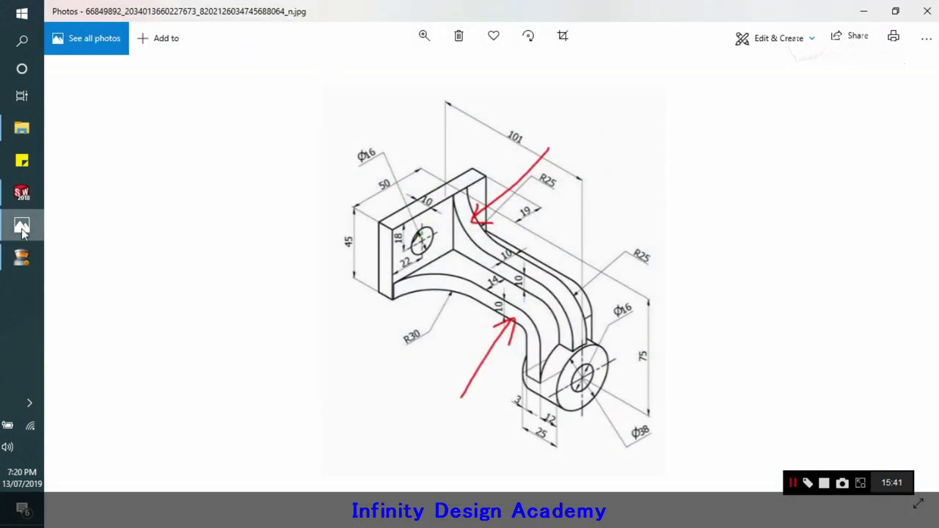
click(22, 228)
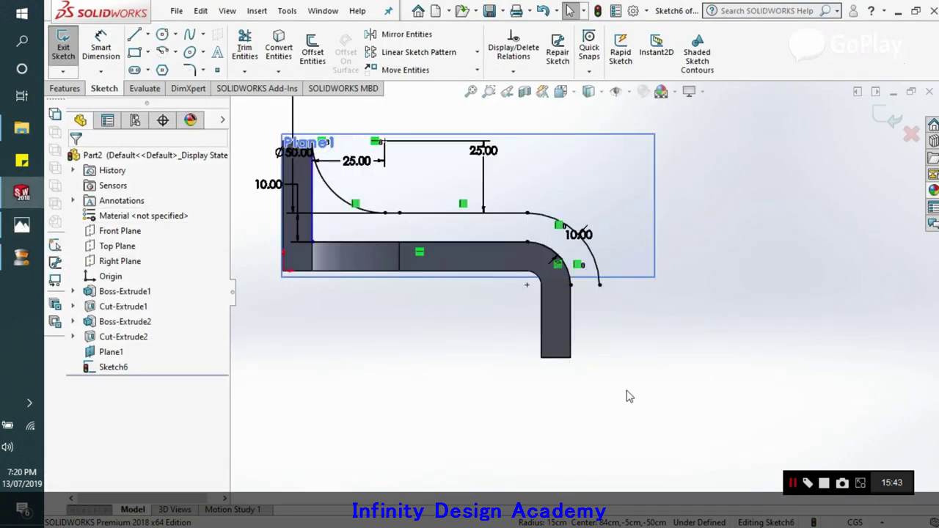
Step: Convert the arm's outer edge into the Plane1 sketch
scroll(630, 396, down, 2)
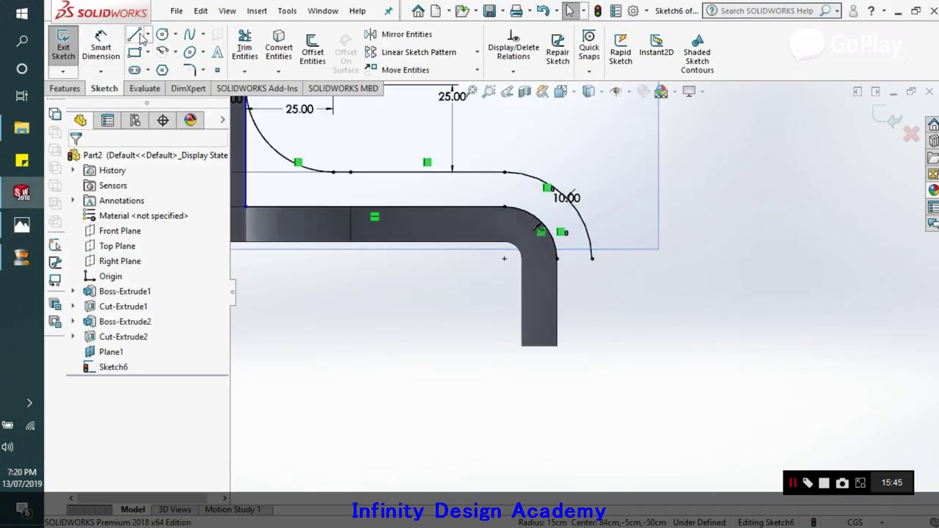
click(279, 47)
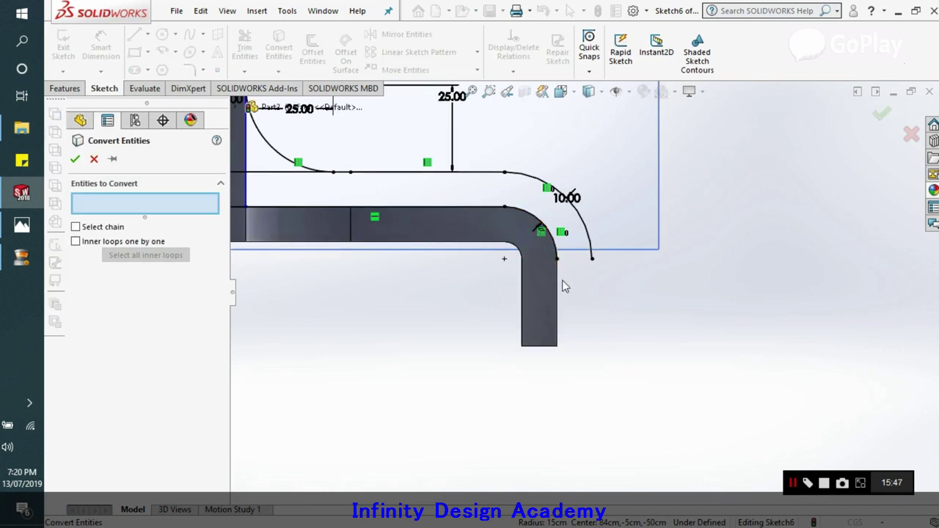
click(559, 288)
click(75, 159)
Step: Draw a vertical line down from the curve's lower end and delete the conflicting relation
click(134, 34)
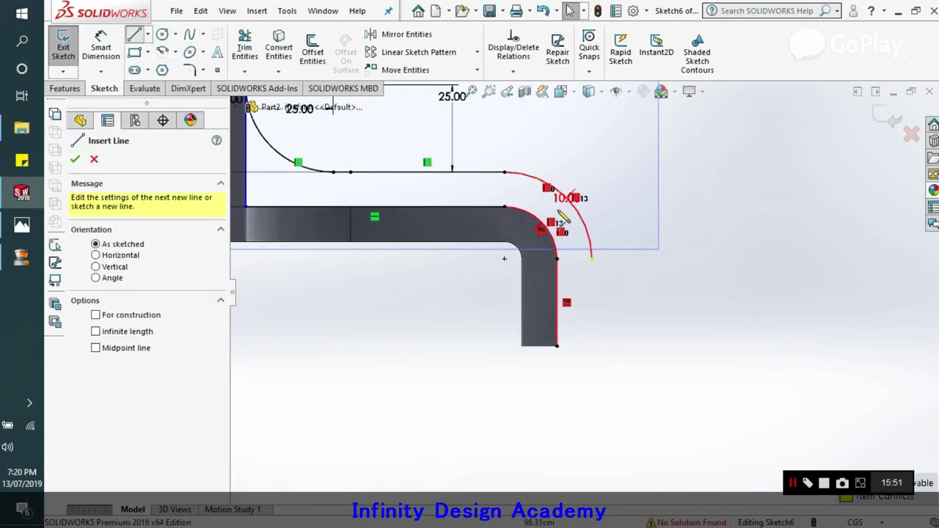
click(593, 259)
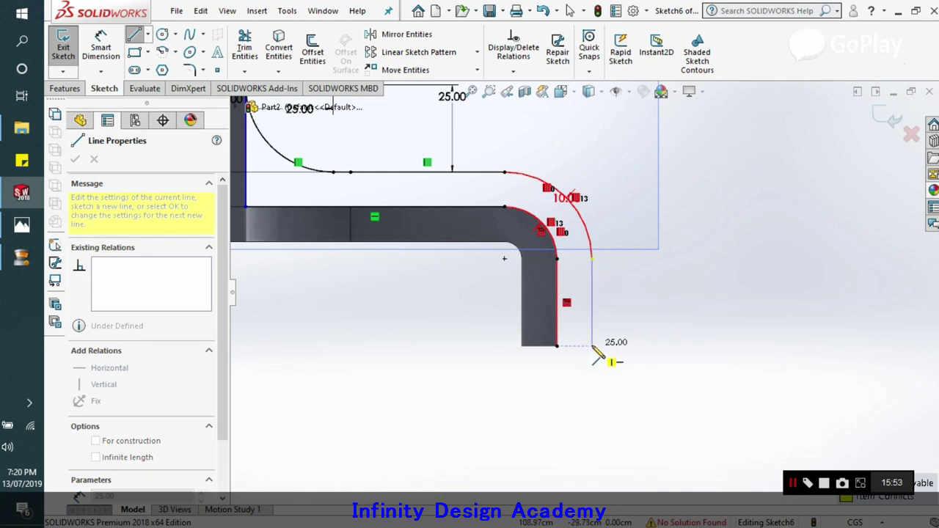
click(593, 347)
right_click(653, 315)
click(686, 329)
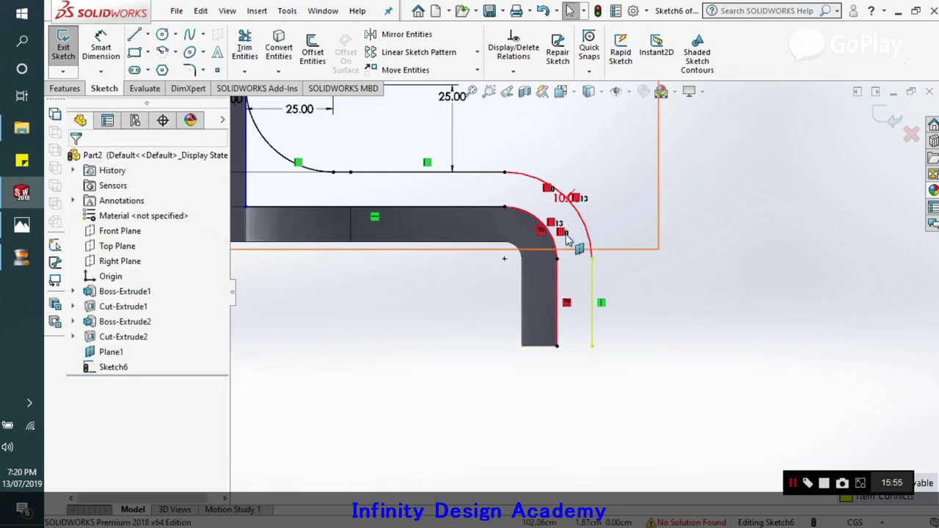
click(562, 232)
key(Delete)
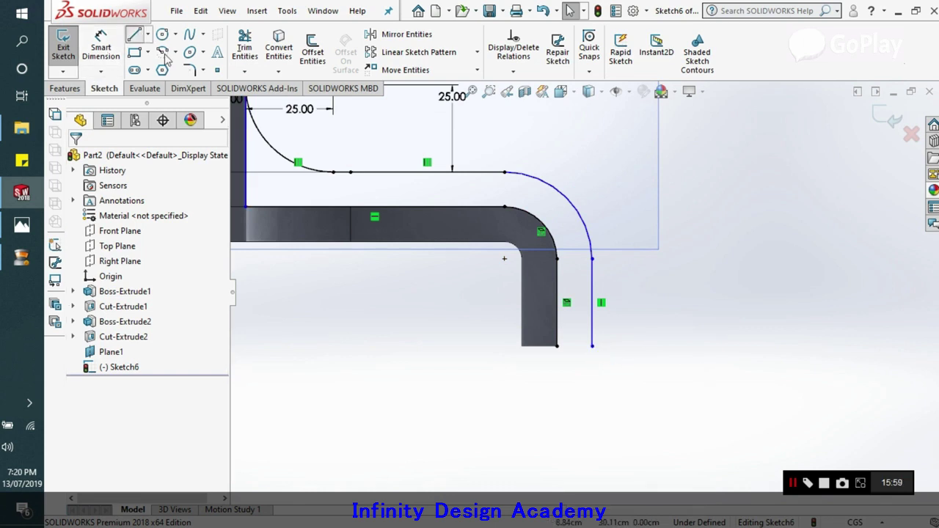
Step: Draw a short horizontal line from the vertical line's bottom to the arm's corner, closing the profile
click(592, 346)
click(557, 346)
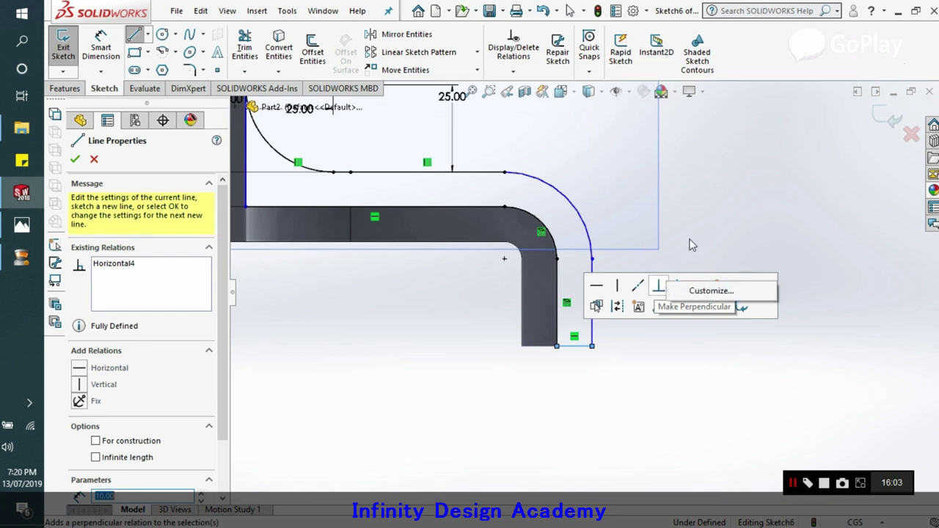
right_click(701, 171)
click(720, 240)
Step: Extrude Sketch6 as a rib, Blind 5.00 cm in Direction 1 and 5.00 cm in Direction 2
key(f)
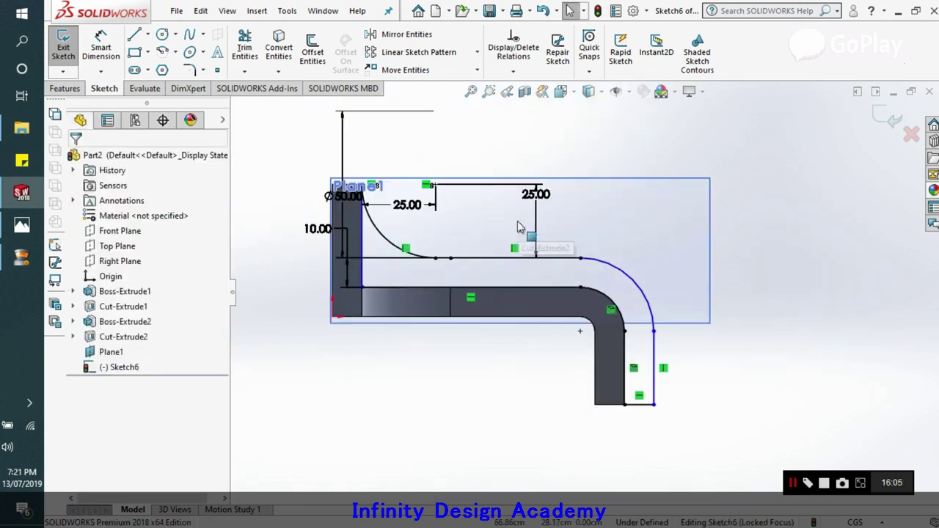
key(ctrl+7)
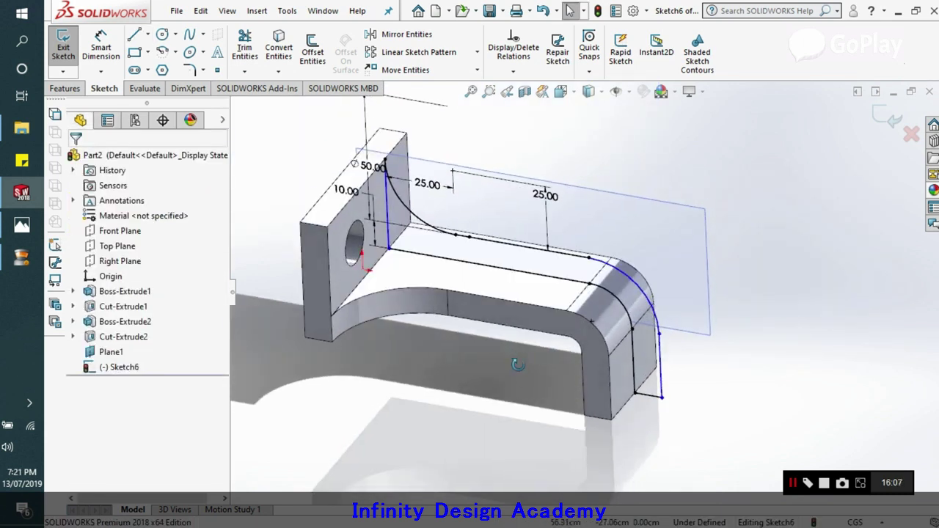
click(65, 88)
click(68, 52)
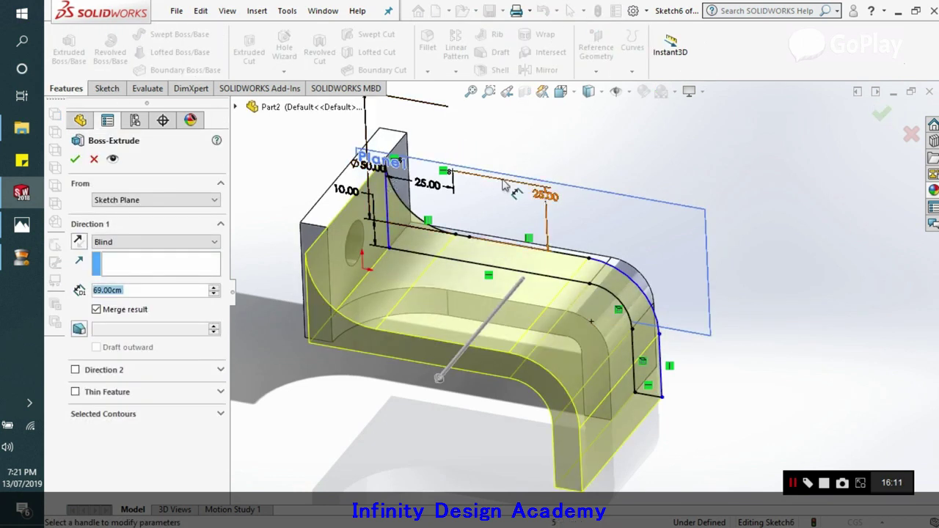
text(5)
key(Return)
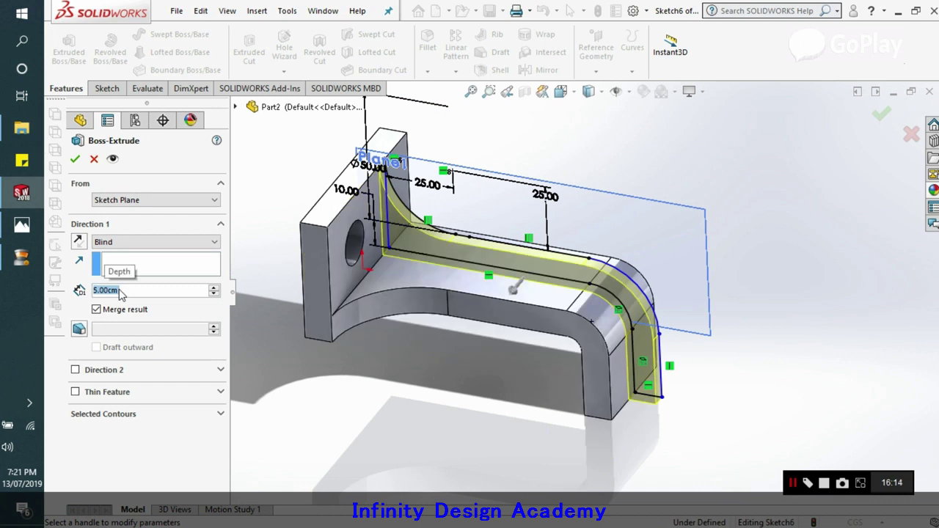
click(75, 372)
text(5)
key(Return)
middle_drag(583, 172, 543, 191)
click(74, 159)
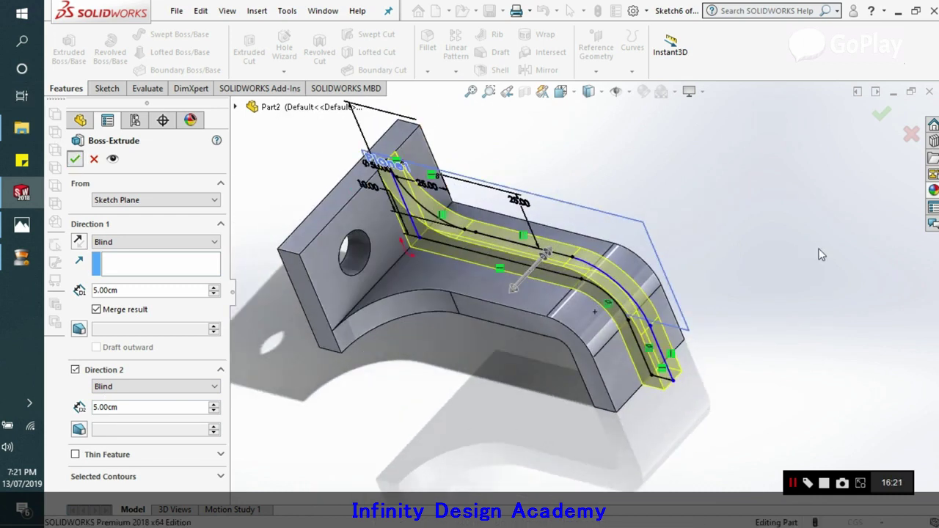
middle_drag(786, 257, 585, 189)
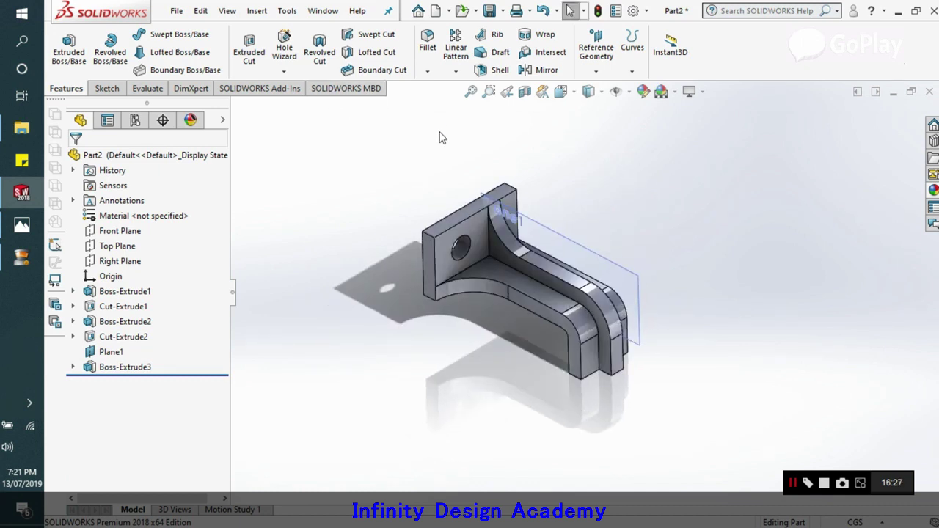
Step: Start Save As and browse to the folder Khans CAD academy\solidworks\Part Modelling\1
key(ctrl+s)
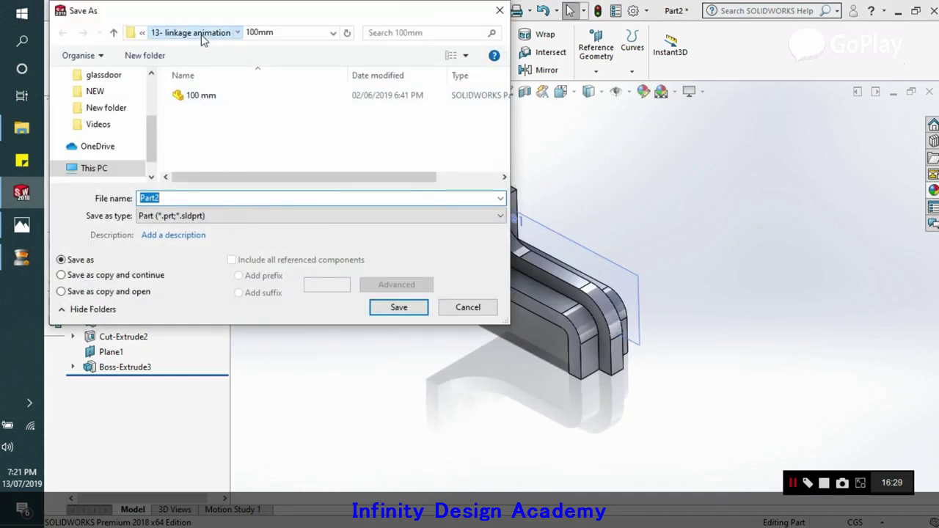
click(199, 33)
click(160, 32)
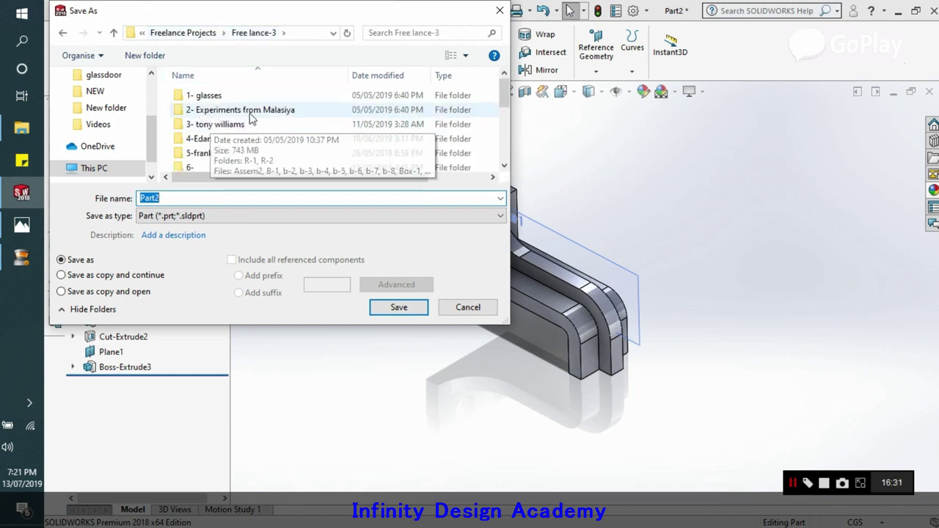
scroll(242, 132, down, 2)
click(192, 33)
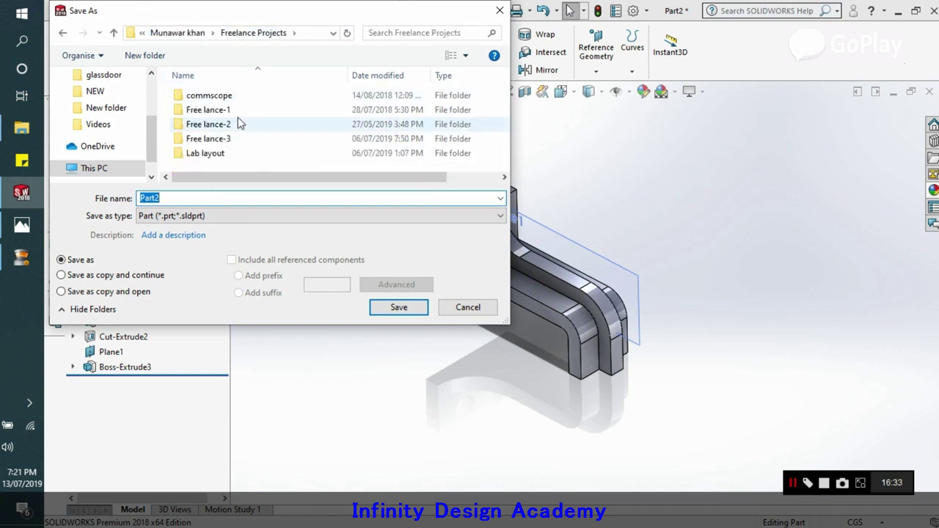
click(176, 33)
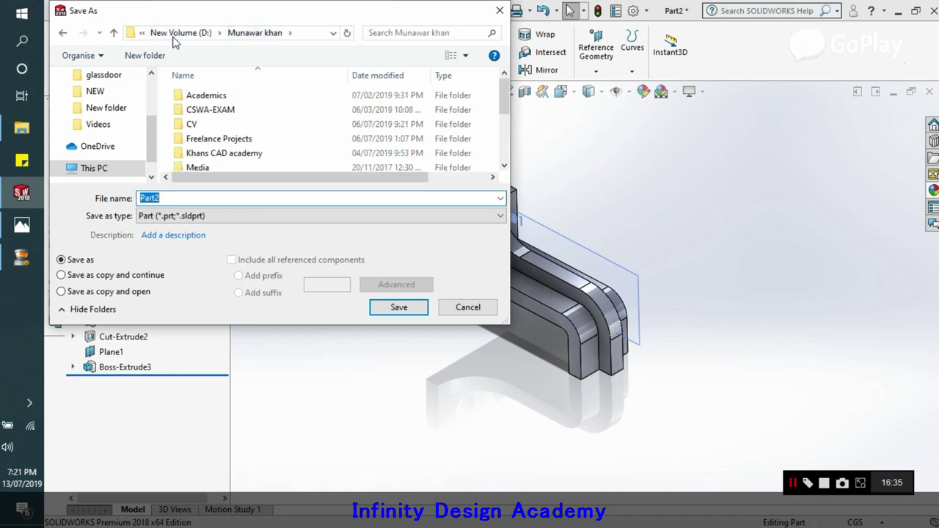
double_click(228, 154)
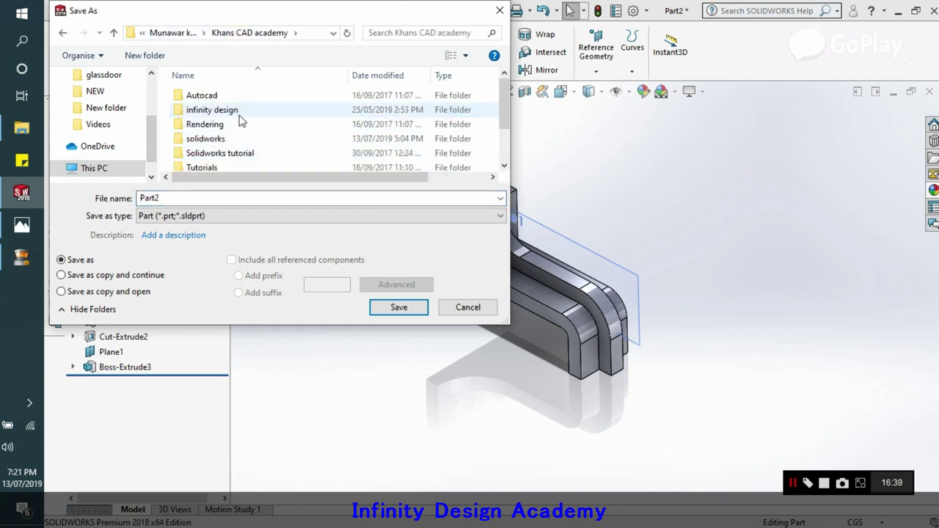
double_click(221, 139)
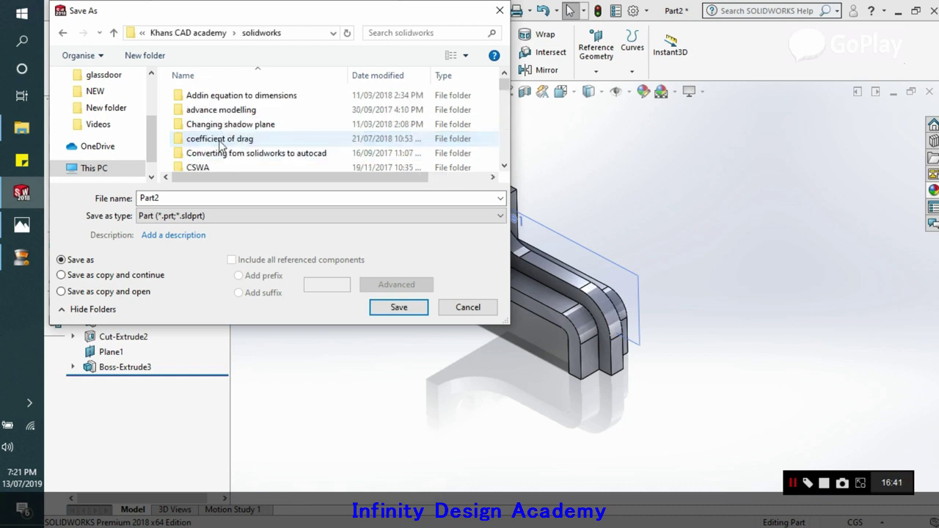
scroll(295, 125, down, 5)
scroll(295, 131, down, 2)
click(260, 136)
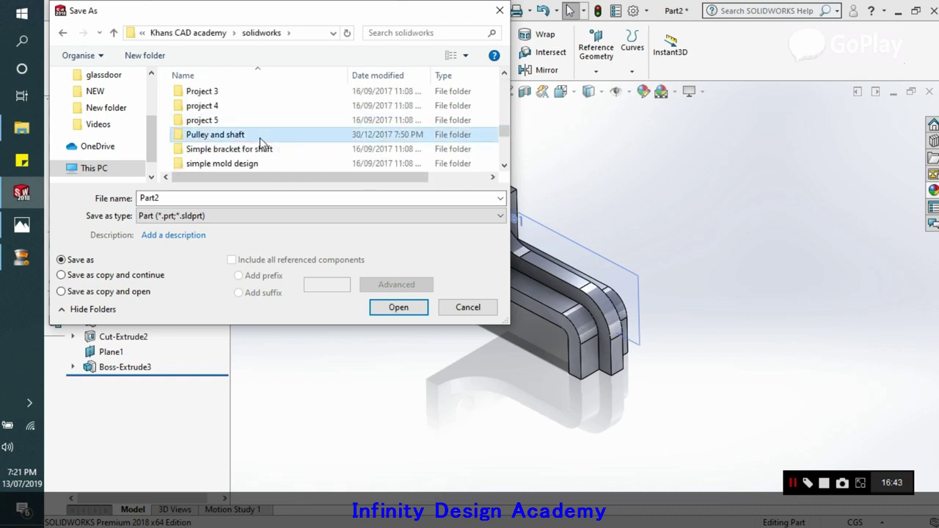
scroll(261, 138, up, 2)
double_click(231, 96)
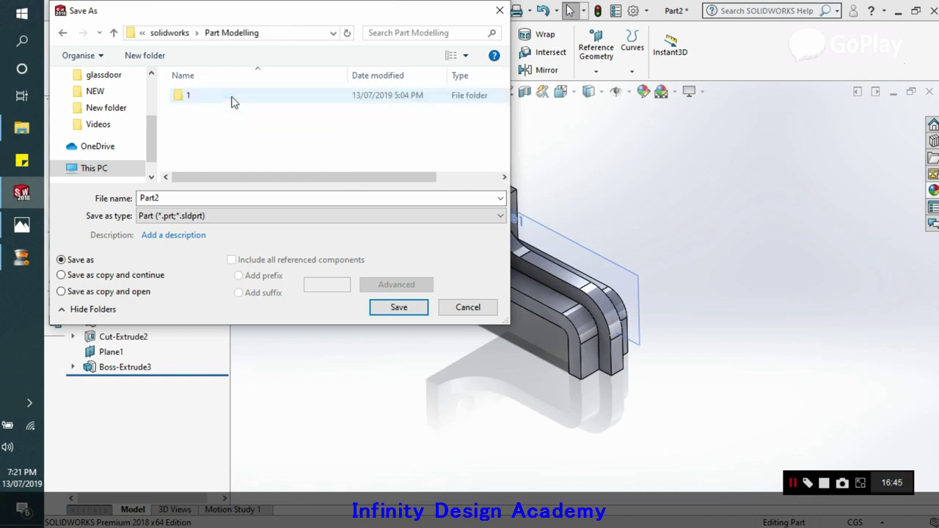
double_click(231, 97)
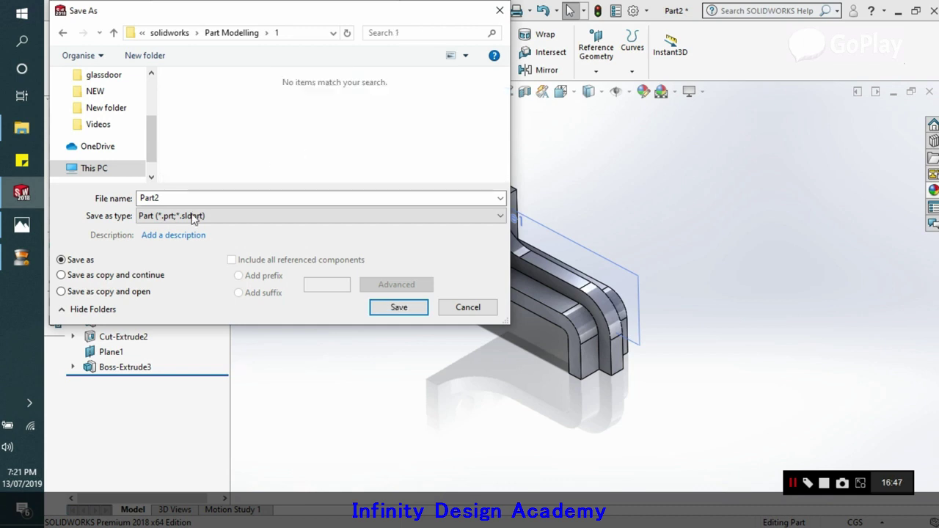
Step: Name the file 'Part 1' and save it
click(246, 198)
text(1)
click(400, 307)
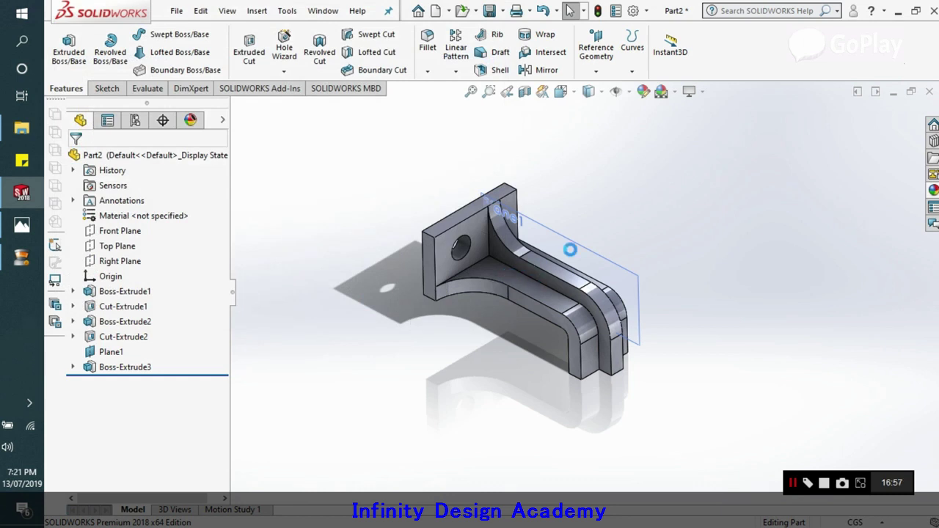
click(13, 227)
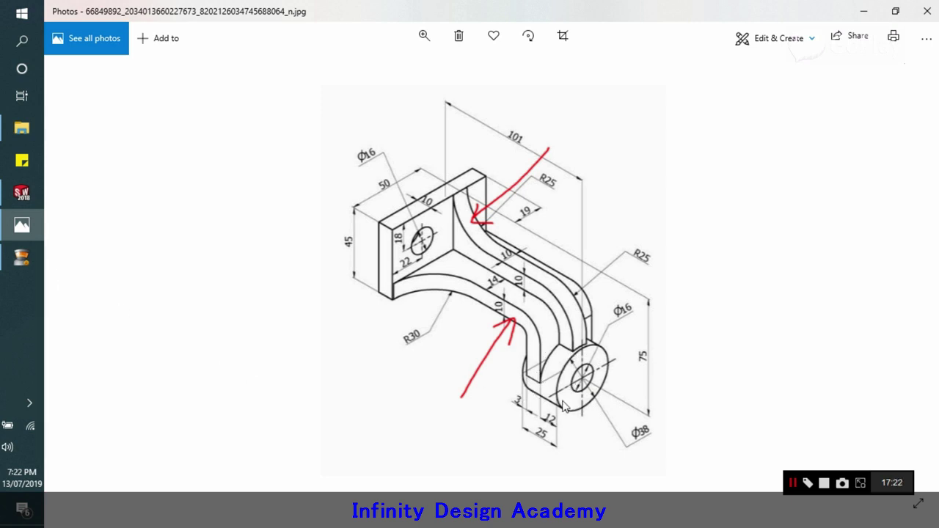
Step: Start a new sketch on the arm's end face and view it Normal To
click(22, 192)
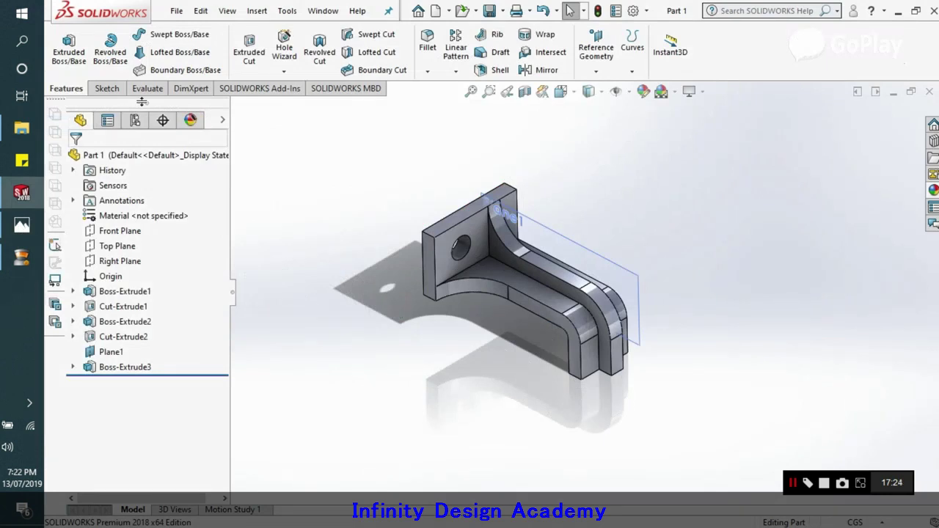
click(107, 88)
click(63, 44)
scroll(588, 356, down, 4)
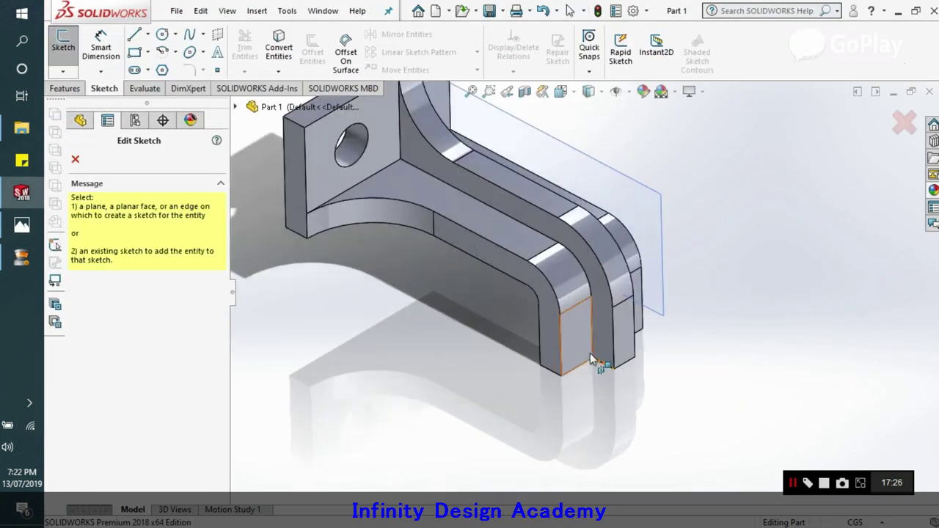
click(587, 356)
right_click(95, 384)
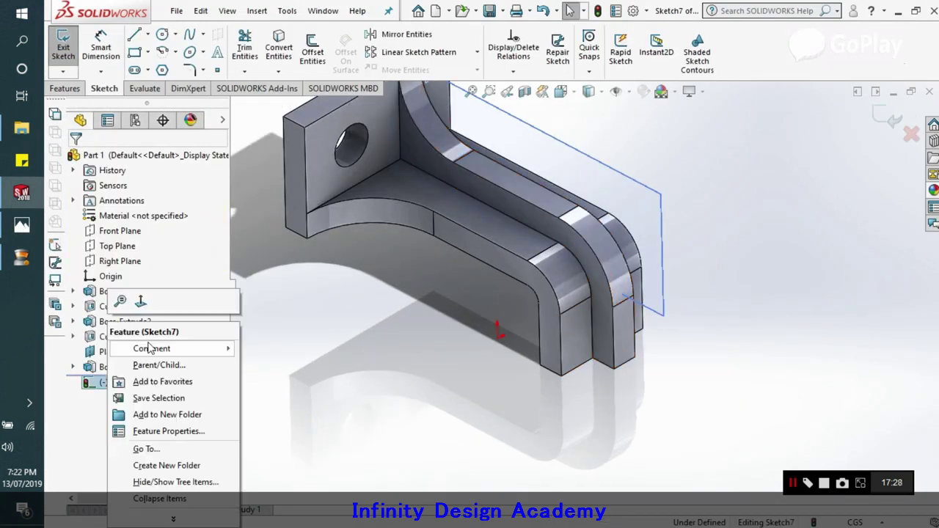
click(140, 304)
scroll(739, 472, down, 2)
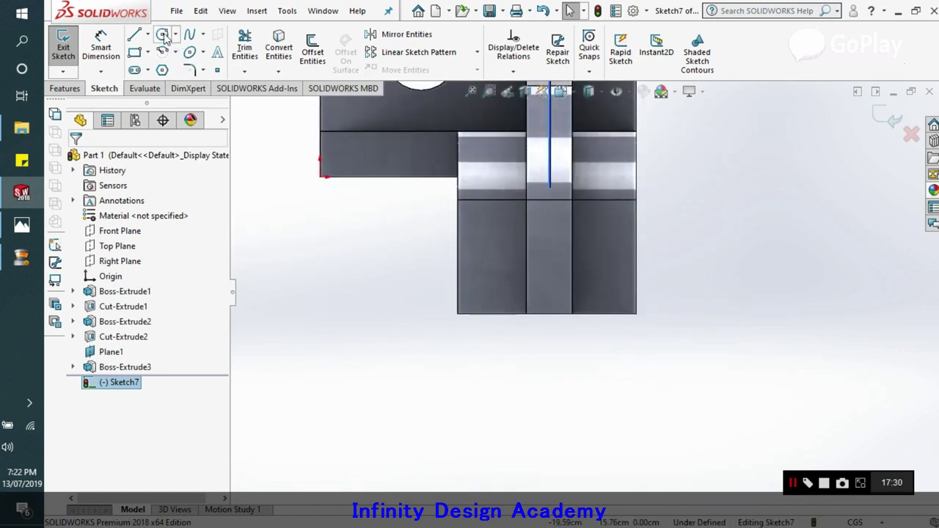
Step: Draw a circle centred on the arm's bottom edge and dimension its diameter to 38
click(165, 37)
click(549, 314)
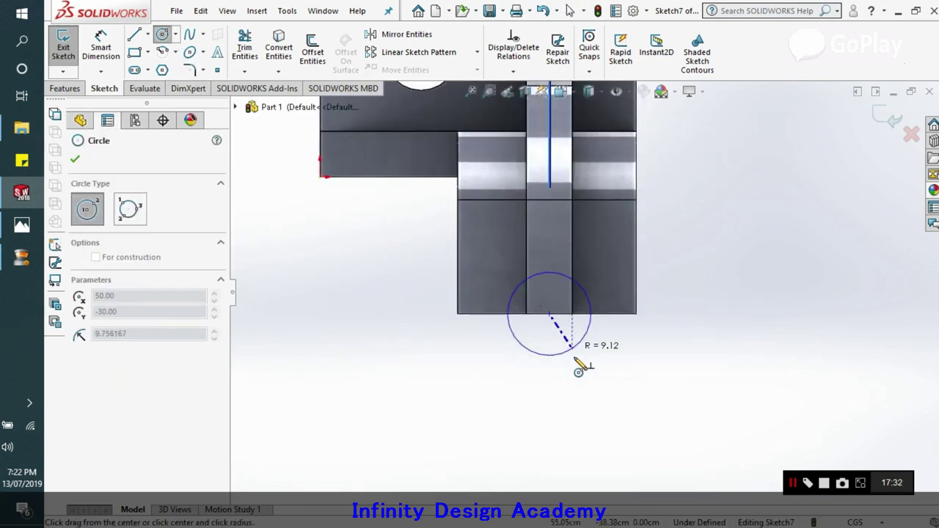
click(675, 355)
key(Escape)
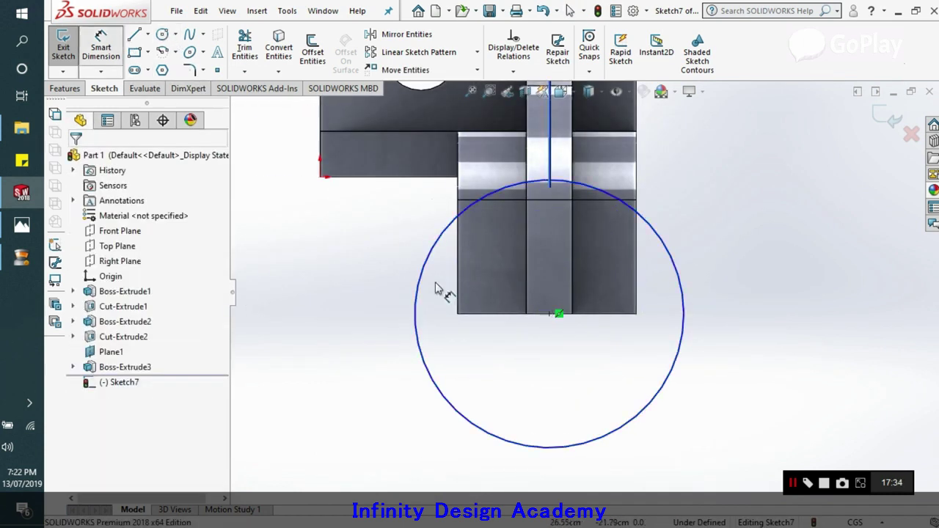
click(424, 301)
click(378, 314)
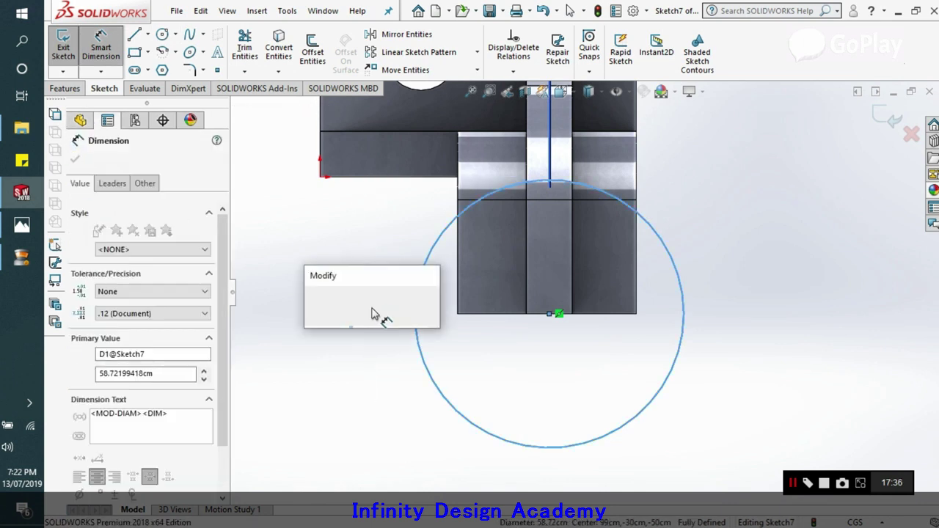
text(38)
key(Return)
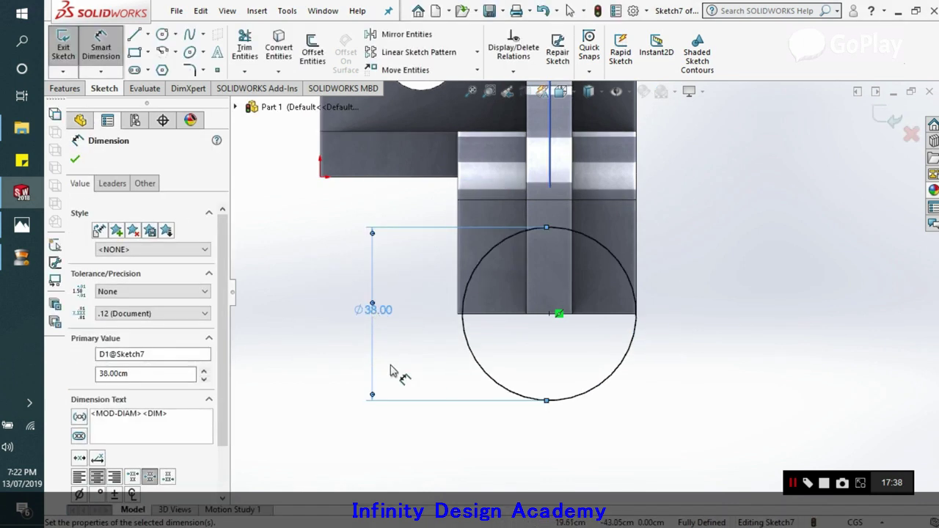
key(Escape)
key(Escape)
scroll(586, 278, up, 3)
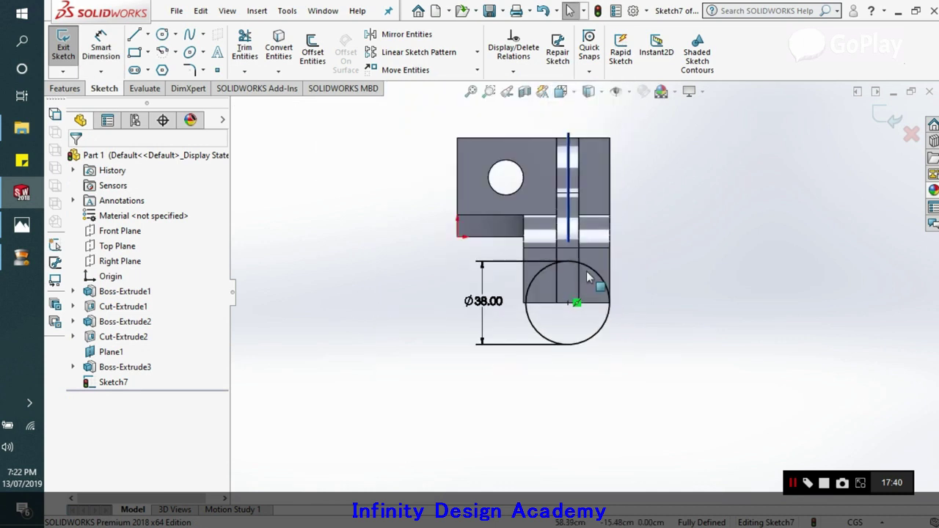
click(23, 226)
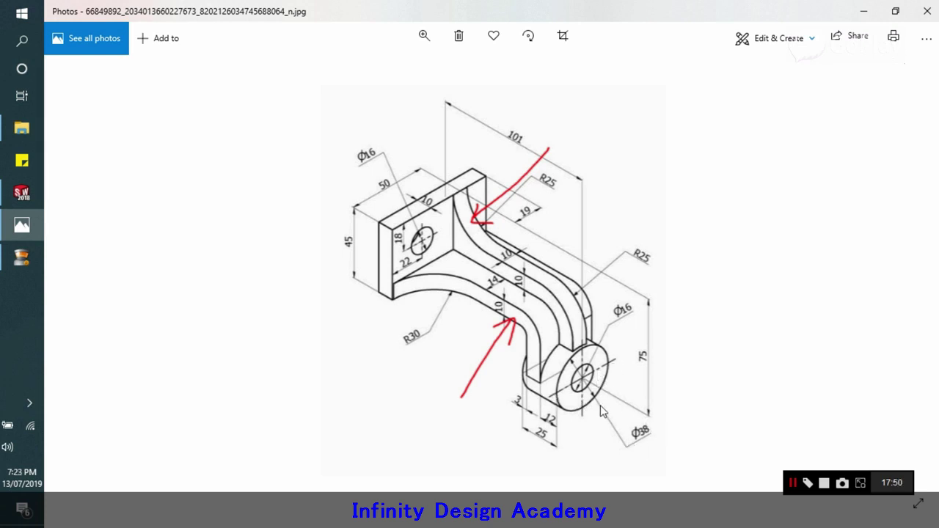
key(alt+Tab)
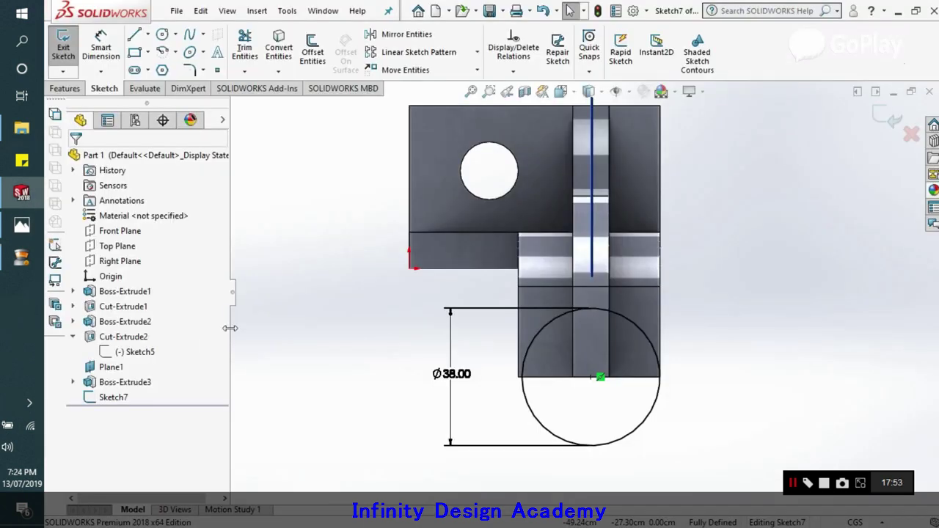
scroll(591, 382, down, 1)
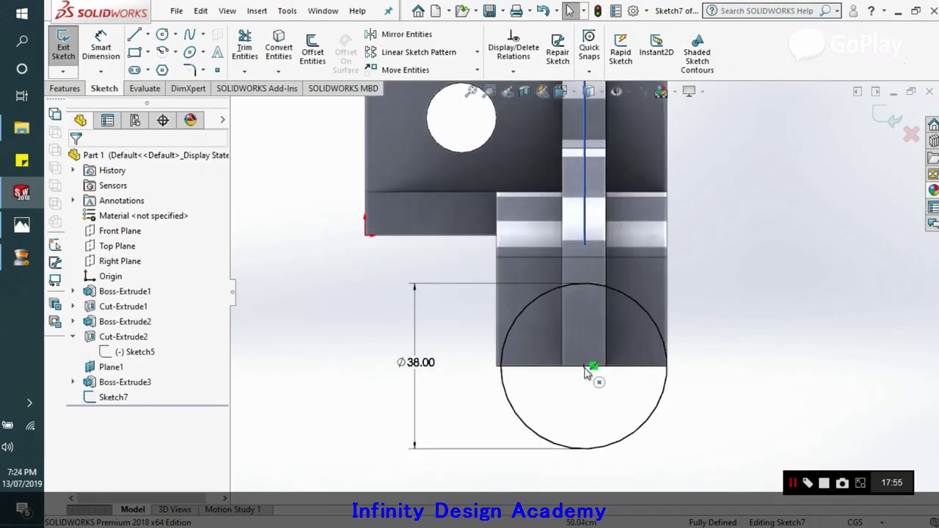
click(22, 229)
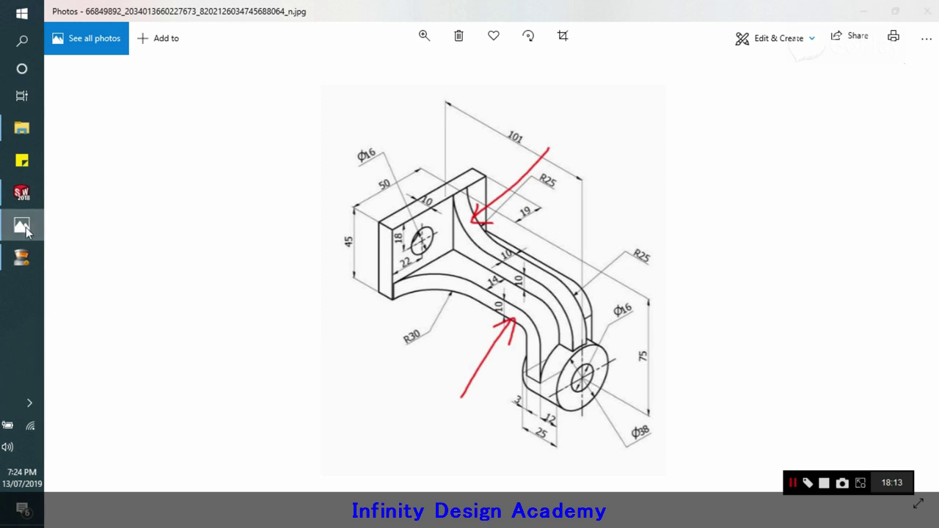
Step: Extrude the Ø38 circle into a boss, 12 in Direction 1 and 3 in Direction 2
click(22, 193)
key(ctrl+7)
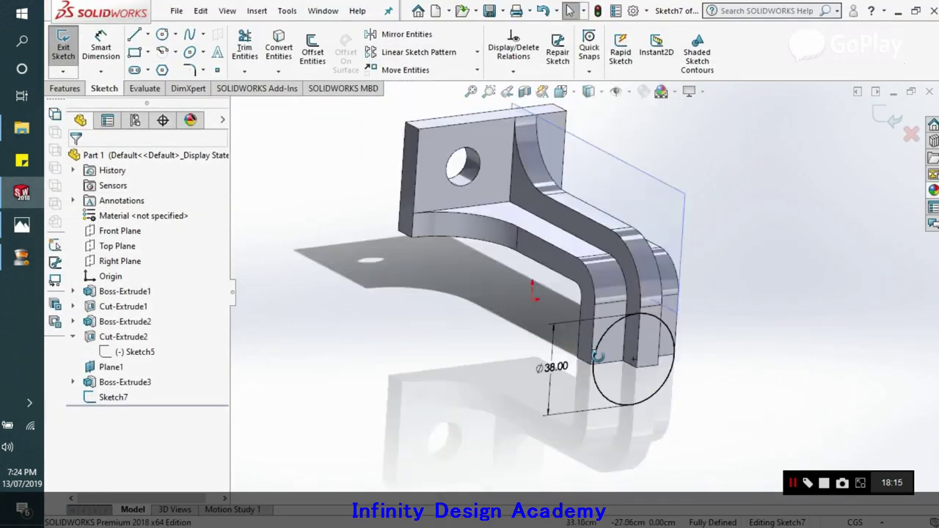
click(65, 88)
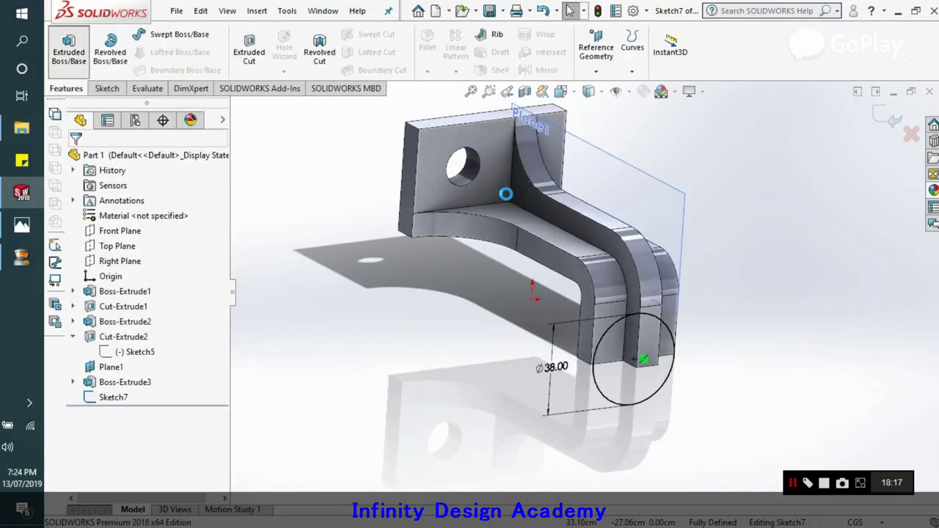
click(68, 45)
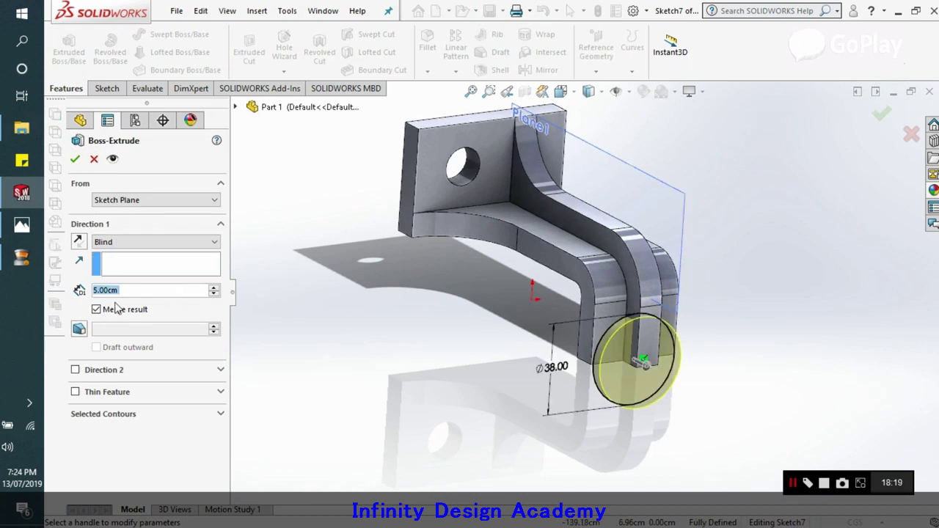
text(12)
key(Return)
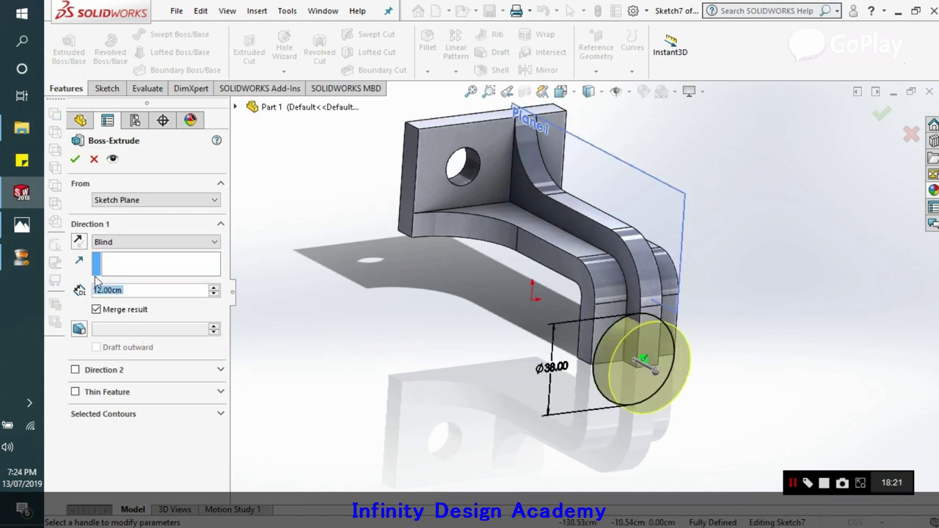
click(75, 370)
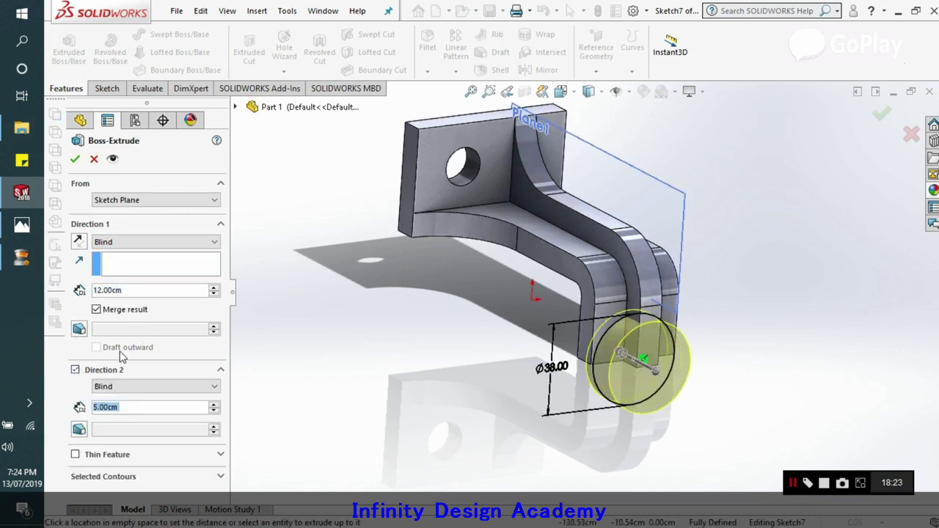
text(3)
key(Return)
middle_drag(656, 300, 622, 356)
click(74, 158)
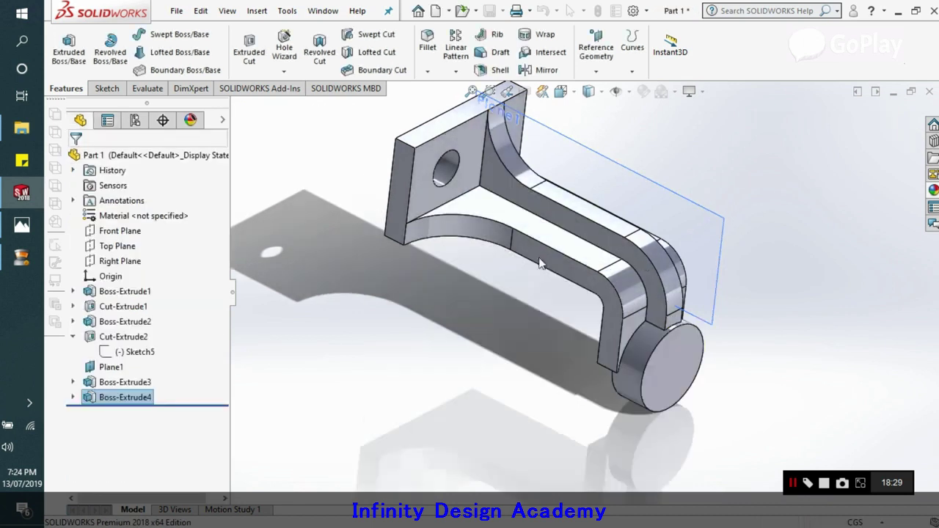
Step: Compare the boss with the reference drawing and re-accept Boss-Extrude4 unchanged
mouse_move(539, 264)
middle_down()
mouse_move(738, 386)
mouse_move(709, 331)
mouse_move(698, 234)
mouse_move(663, 145)
mouse_move(726, 276)
mouse_move(749, 283)
mouse_move(765, 260)
mouse_move(558, 293)
middle_up()
click(30, 230)
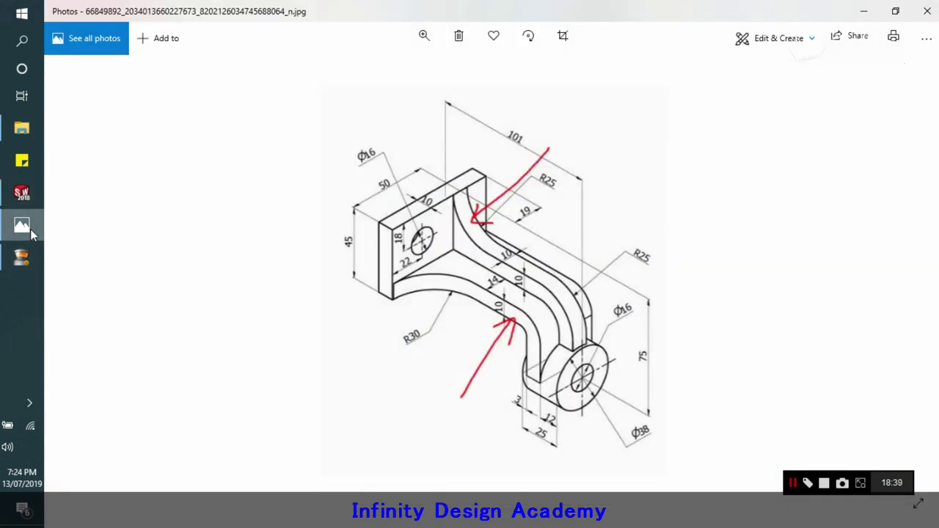
click(30, 229)
right_click(121, 396)
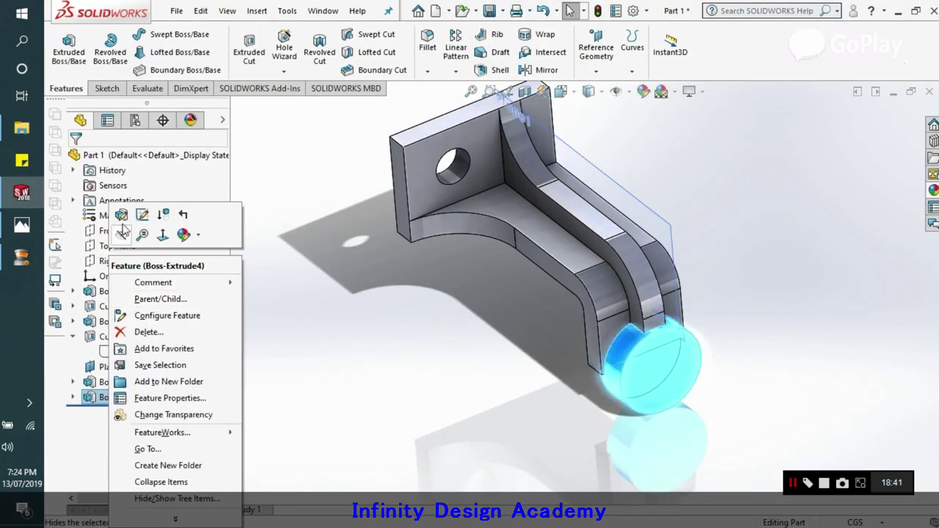
click(129, 212)
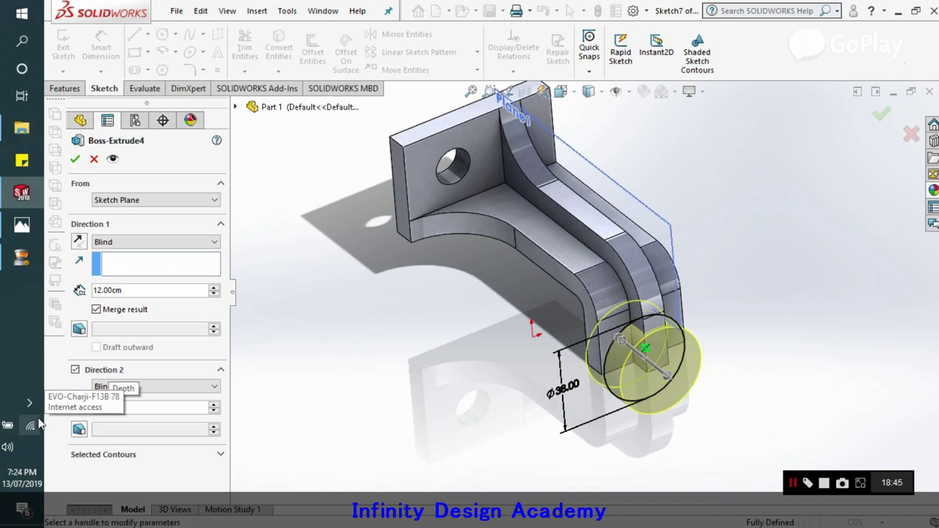
click(75, 158)
Step: Open a new sketch, Sketch8, on the boss's flat end face
middle_drag(571, 248, 592, 316)
click(591, 315)
middle_drag(257, 198, 162, 120)
click(104, 88)
click(74, 59)
click(659, 349)
Step: Turn the view Normal To Sketch8 and check the reference drawing
right_click(121, 417)
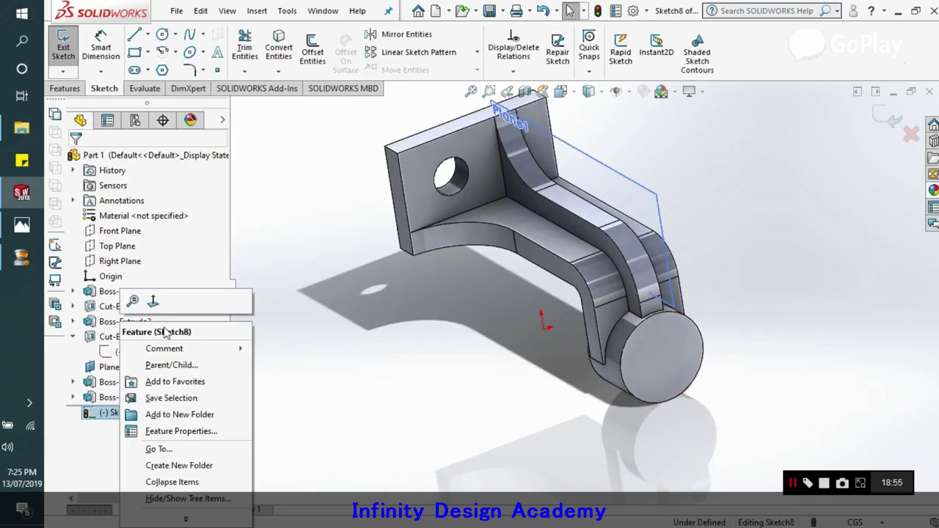
click(151, 301)
click(22, 226)
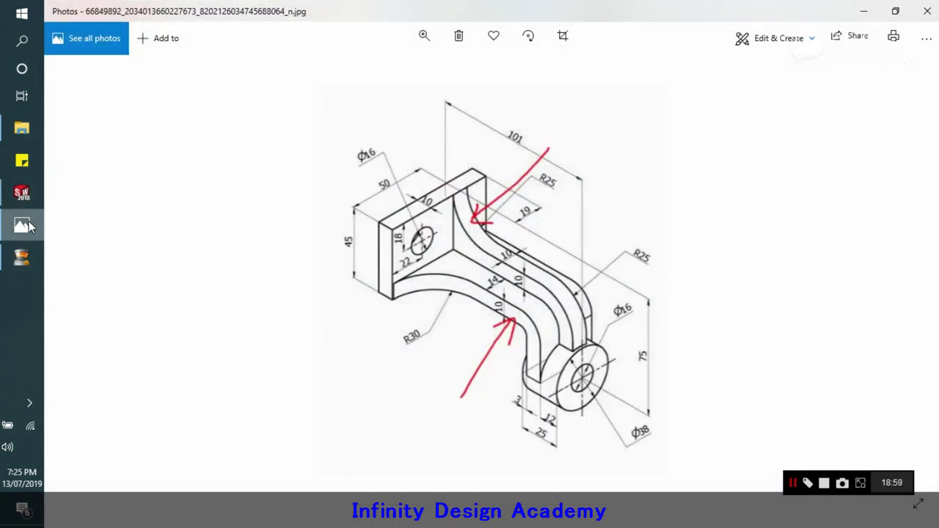
click(22, 226)
Step: Draw a circle at the boss centre and dimension its diameter to 16
click(162, 35)
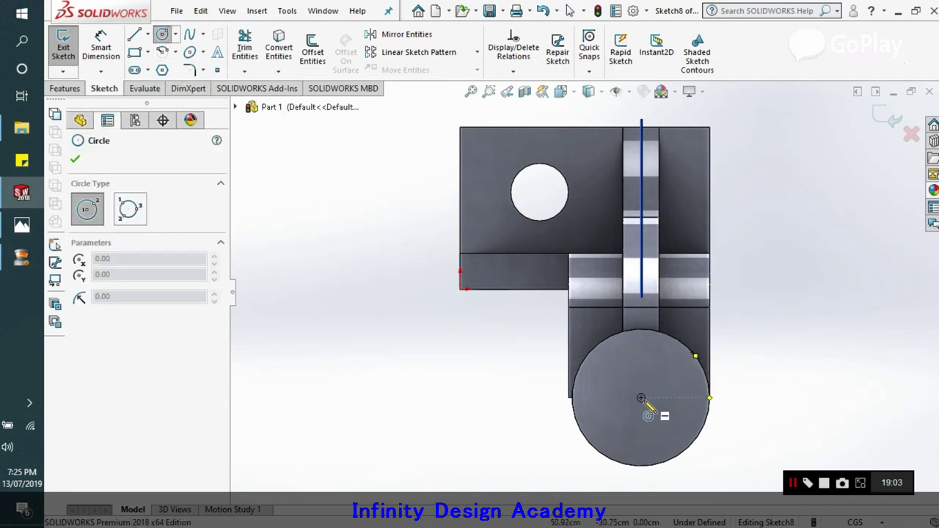
click(641, 399)
click(662, 420)
click(100, 47)
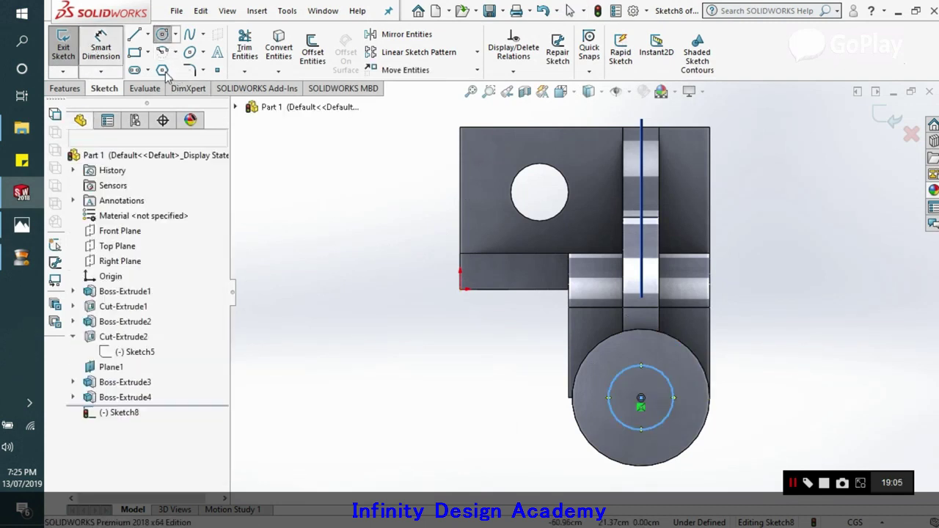
click(663, 377)
click(776, 364)
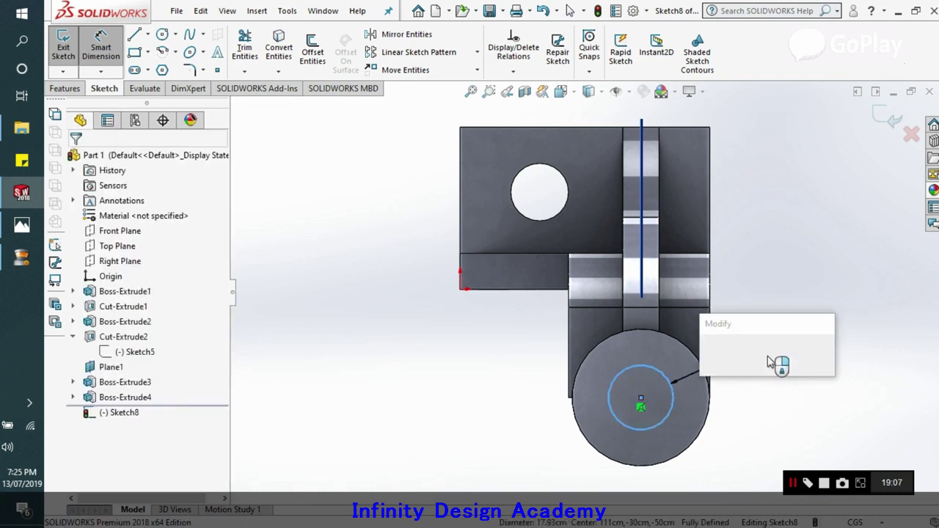
text(16)
key(Return)
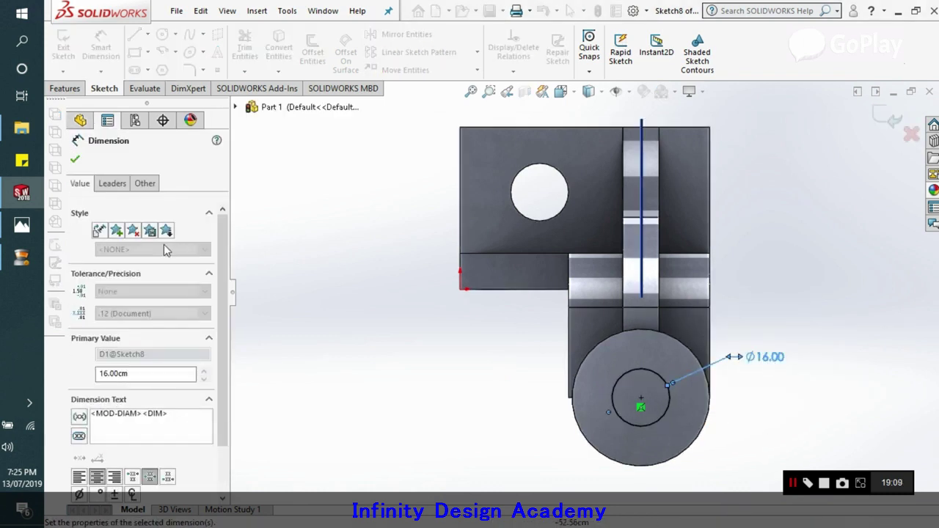
click(75, 160)
Step: Extruded Cut the Ø16 circle through the whole boss
key(ctrl+7)
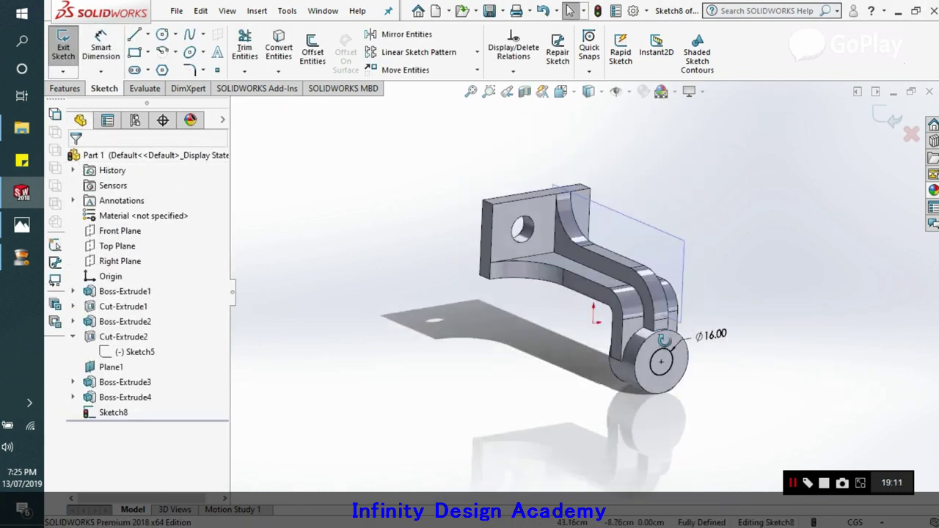
click(64, 88)
click(250, 48)
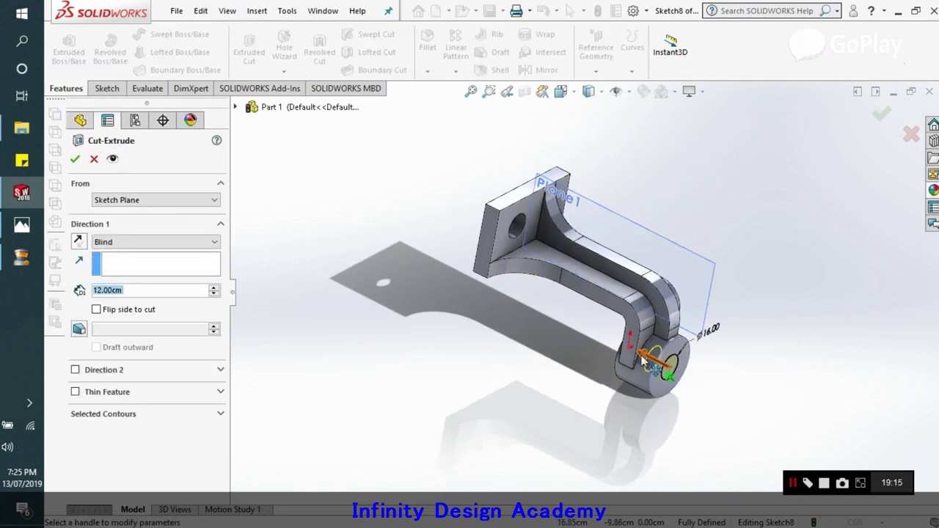
drag(624, 352, 264, 329)
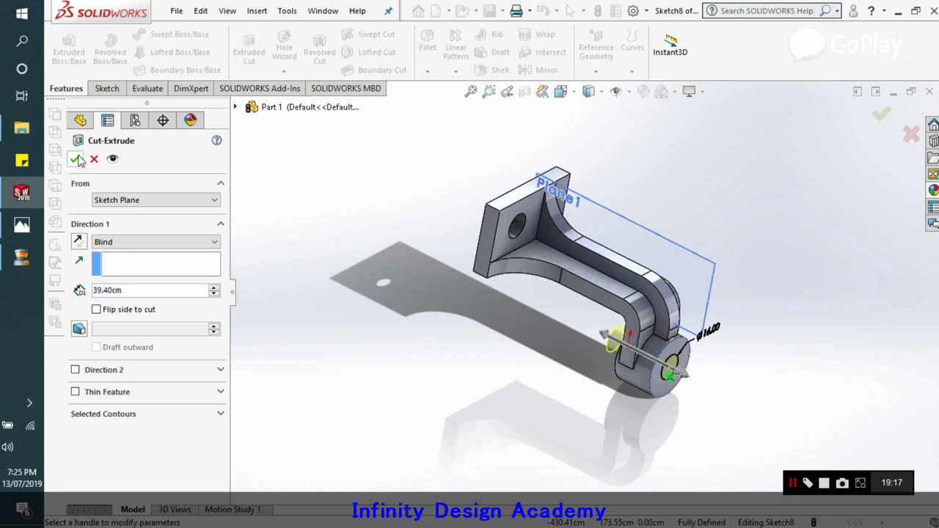
mouse_move(698, 356)
middle_down()
mouse_move(705, 247)
mouse_move(721, 375)
middle_up()
Step: Compare with the reference drawing, orbit the finished bracket, and switch the view to Perspective
click(17, 226)
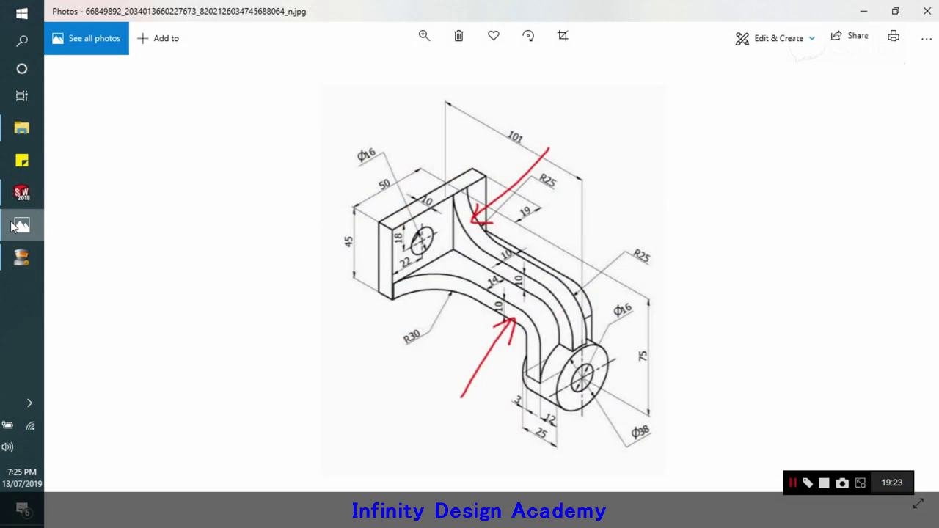
click(18, 226)
middle_drag(719, 308, 624, 220)
scroll(631, 253, up, 2)
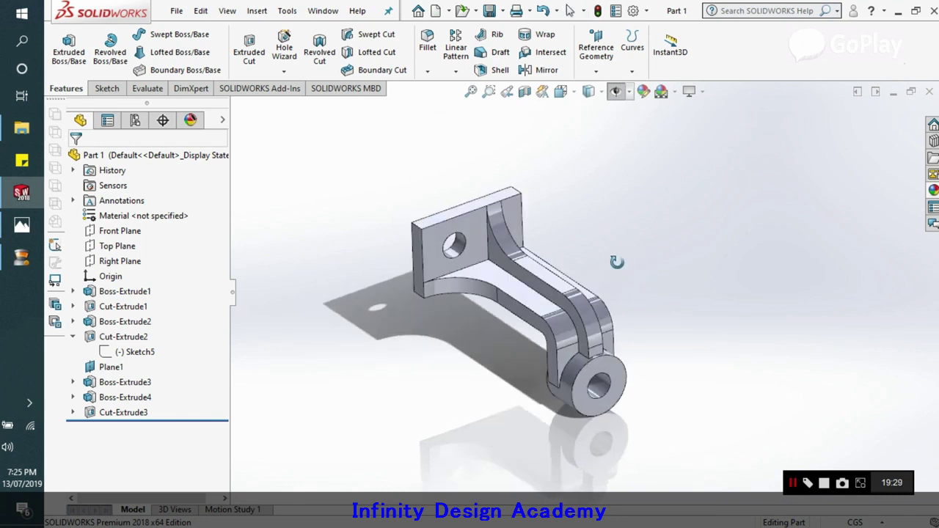
click(706, 91)
click(711, 157)
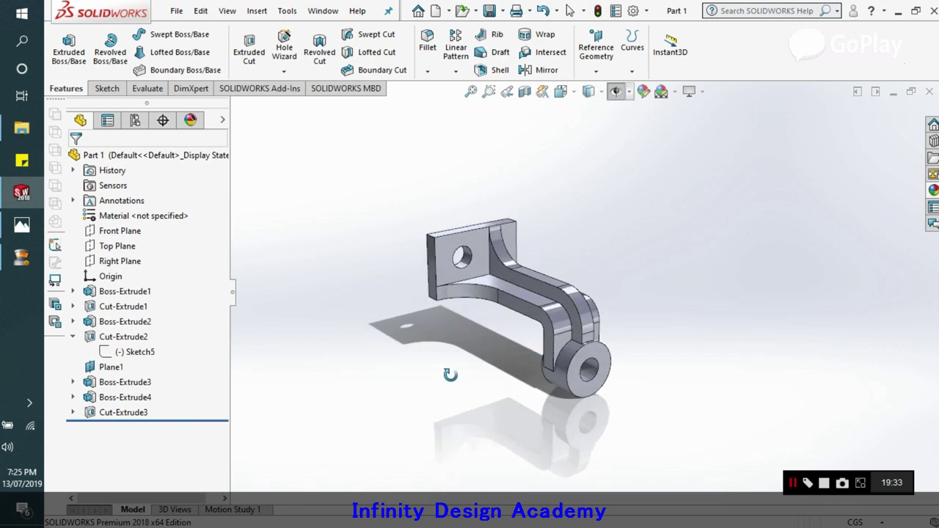
scroll(443, 358, down, 3)
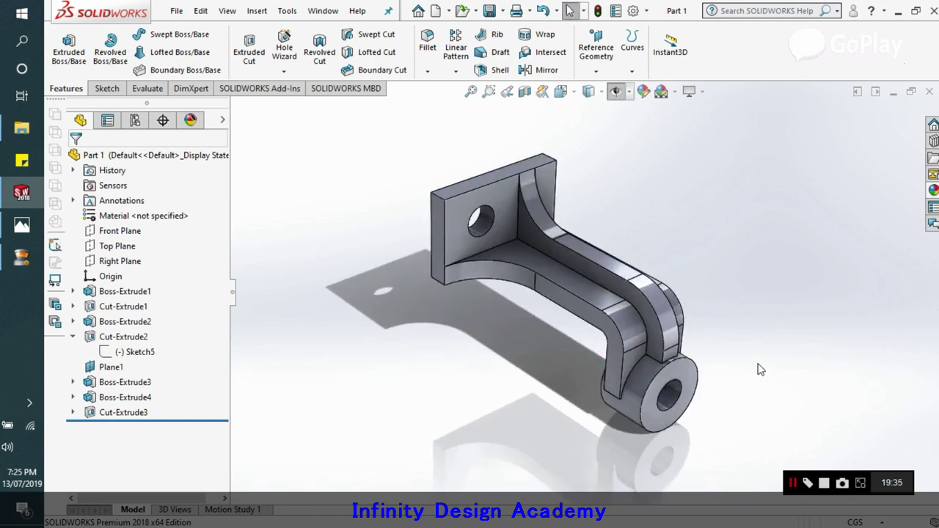